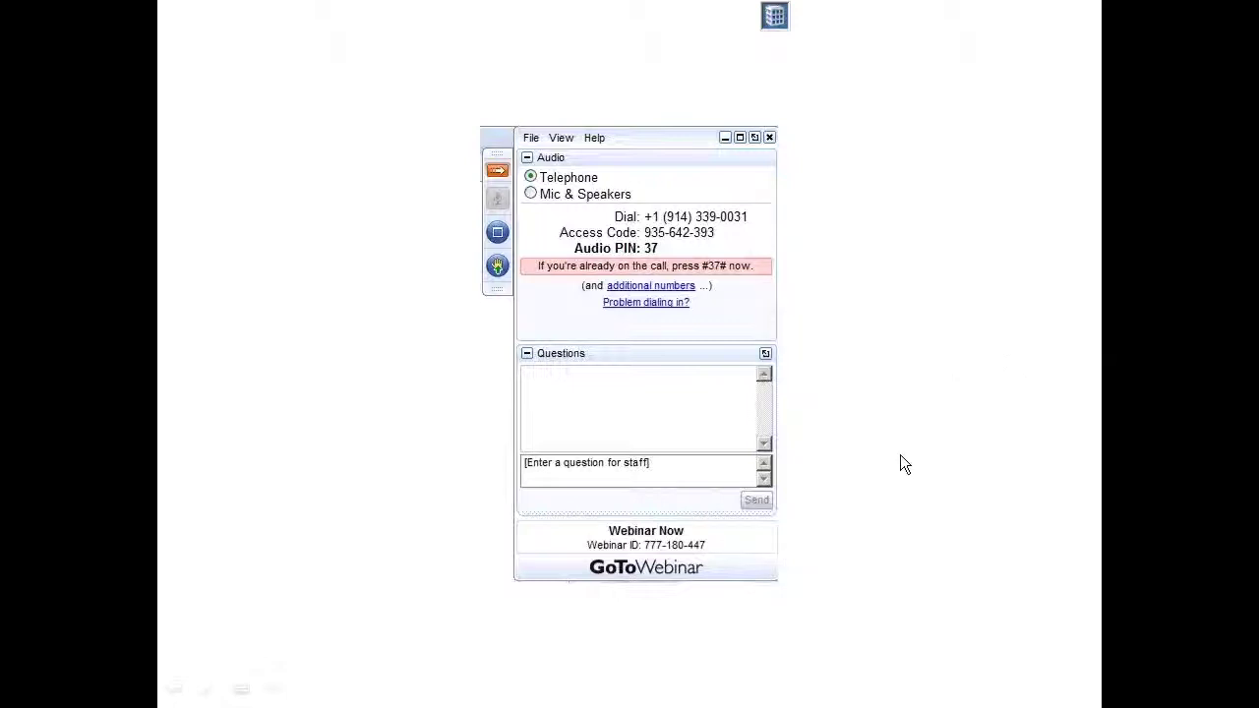
Leave the slide show and Docs folder for PracticeMaster, and open the Report Writer.
key(Escape)
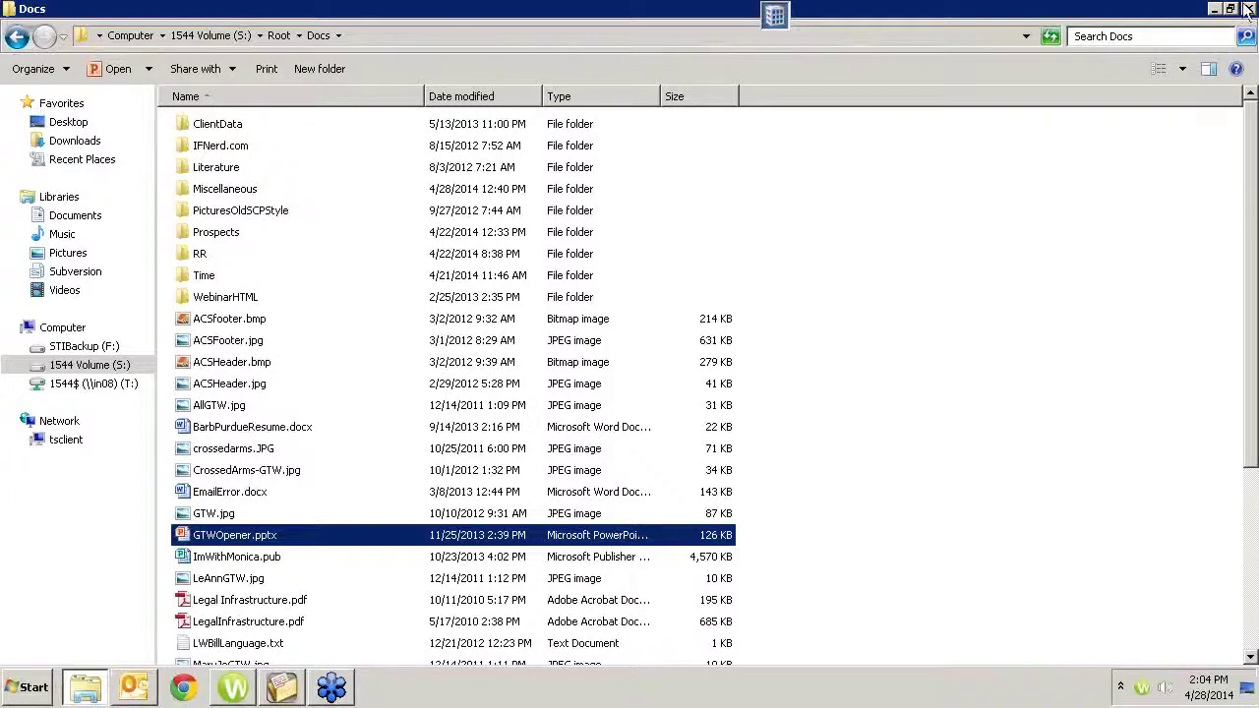
click(1249, 9)
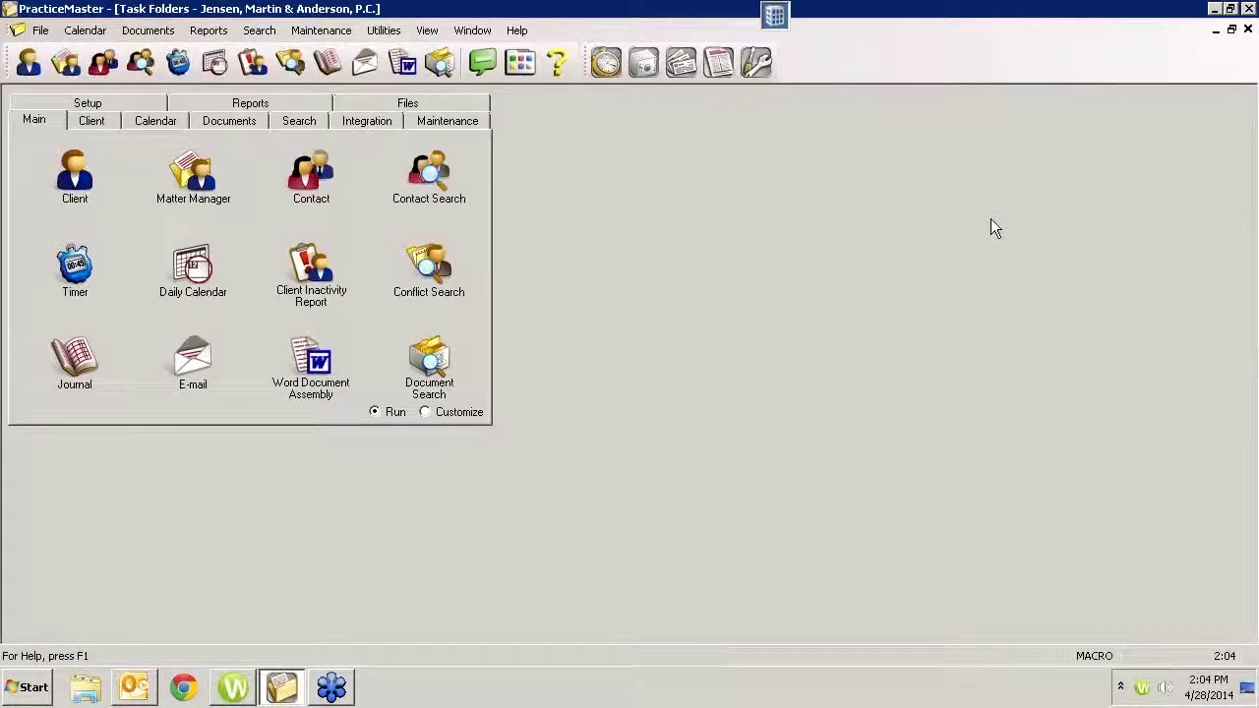
click(266, 101)
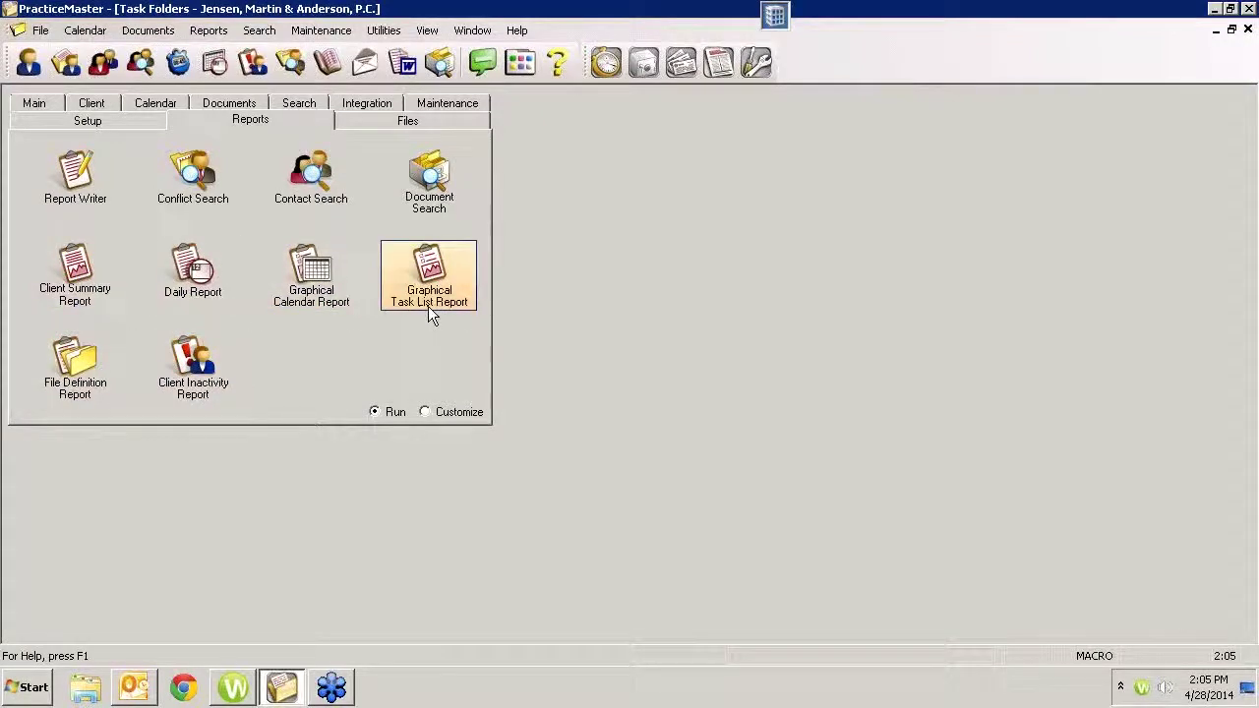
click(75, 175)
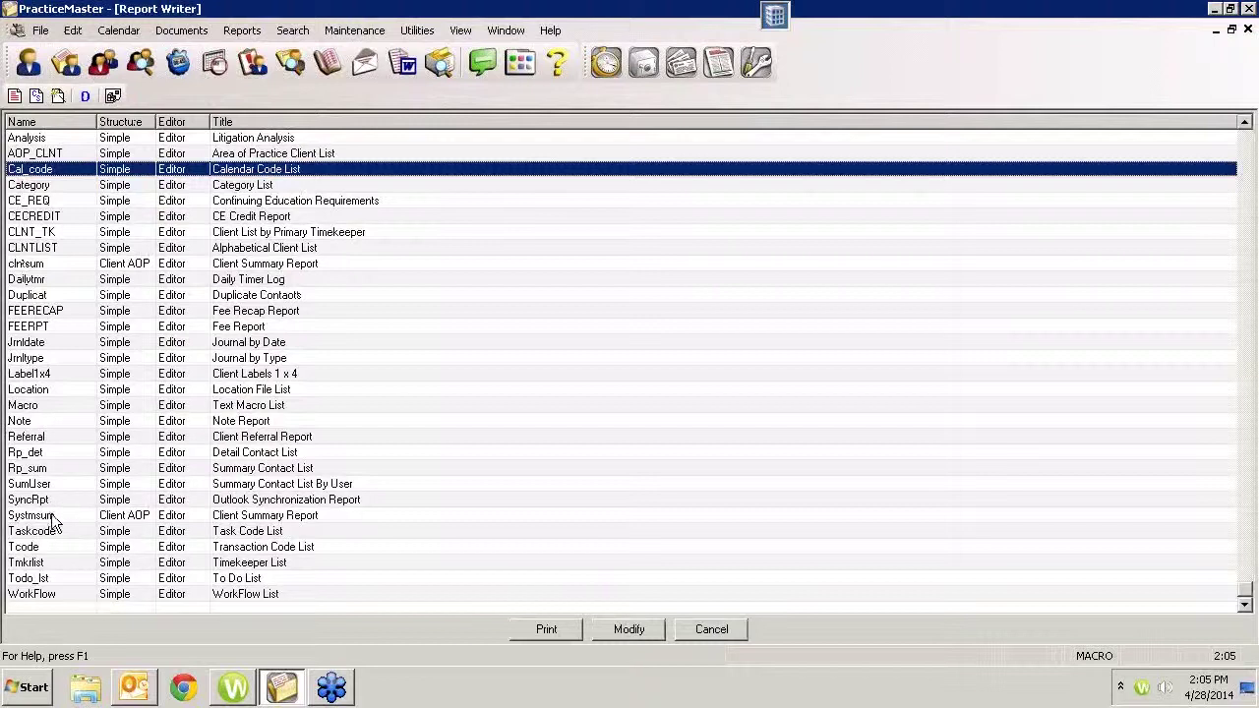
Find the Duplicate Contacts report in the report list and open it for modification.
scroll(108, 473, up, 4)
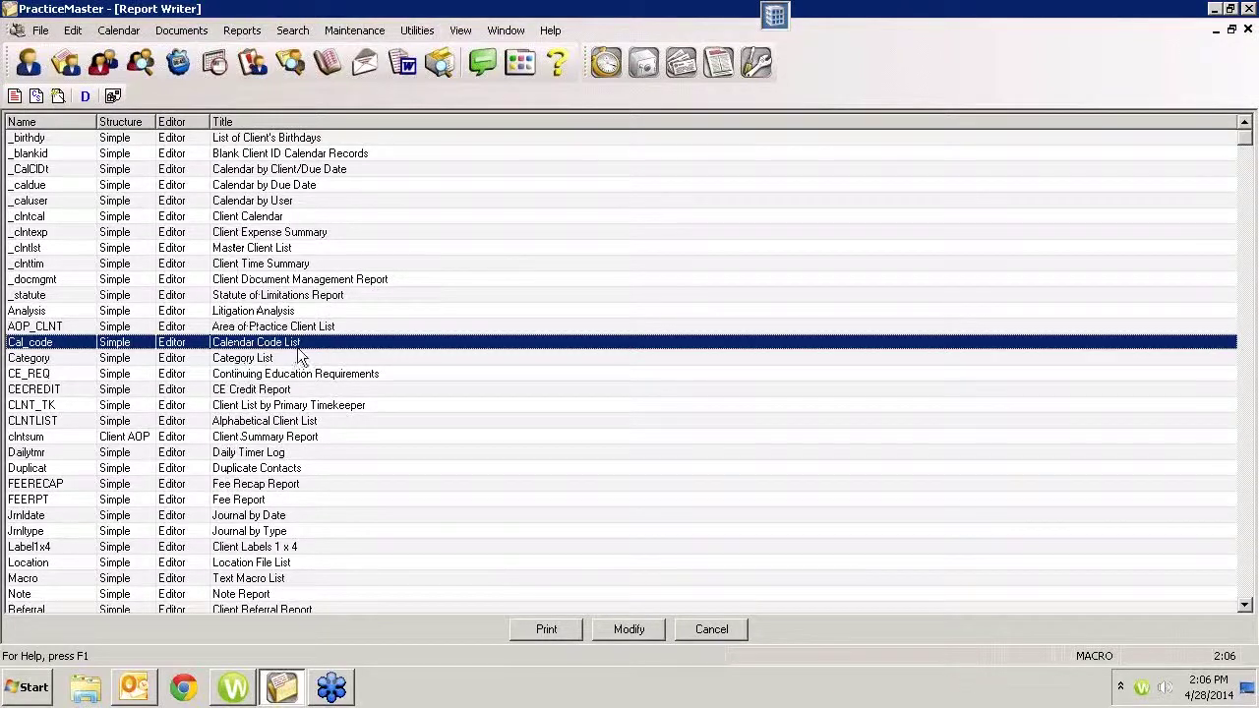
scroll(285, 354, down, 1)
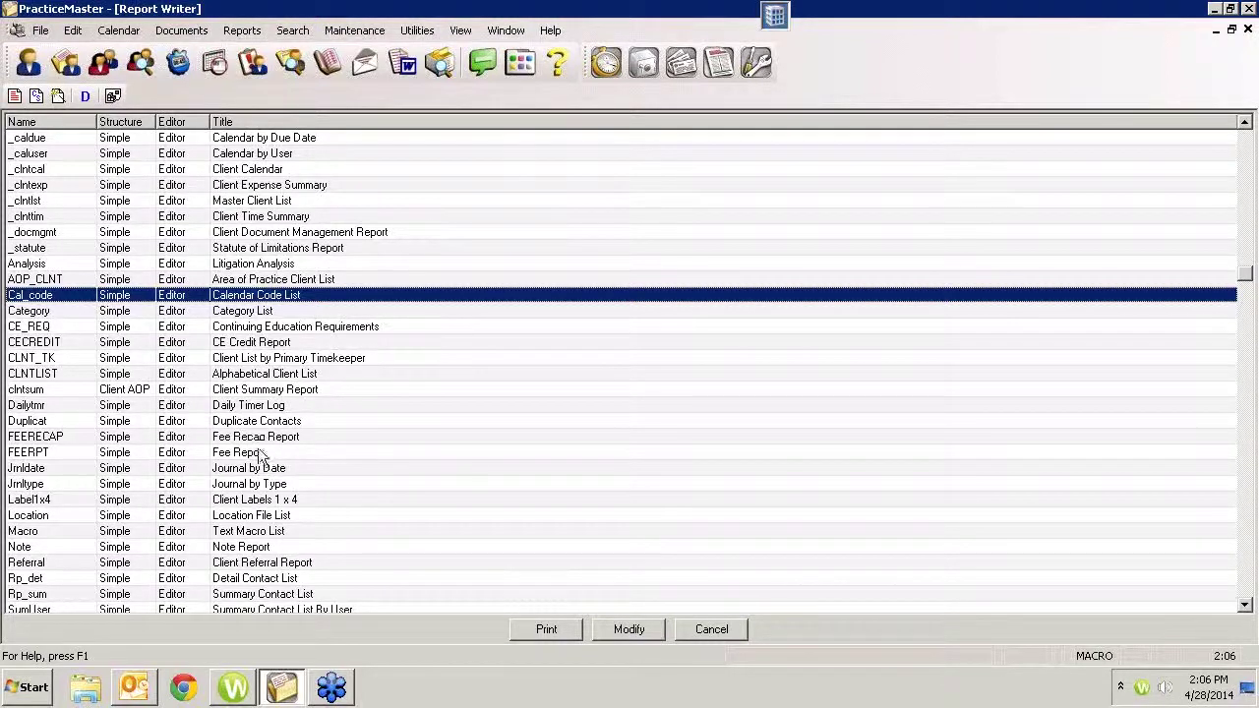
scroll(244, 531, down, 2)
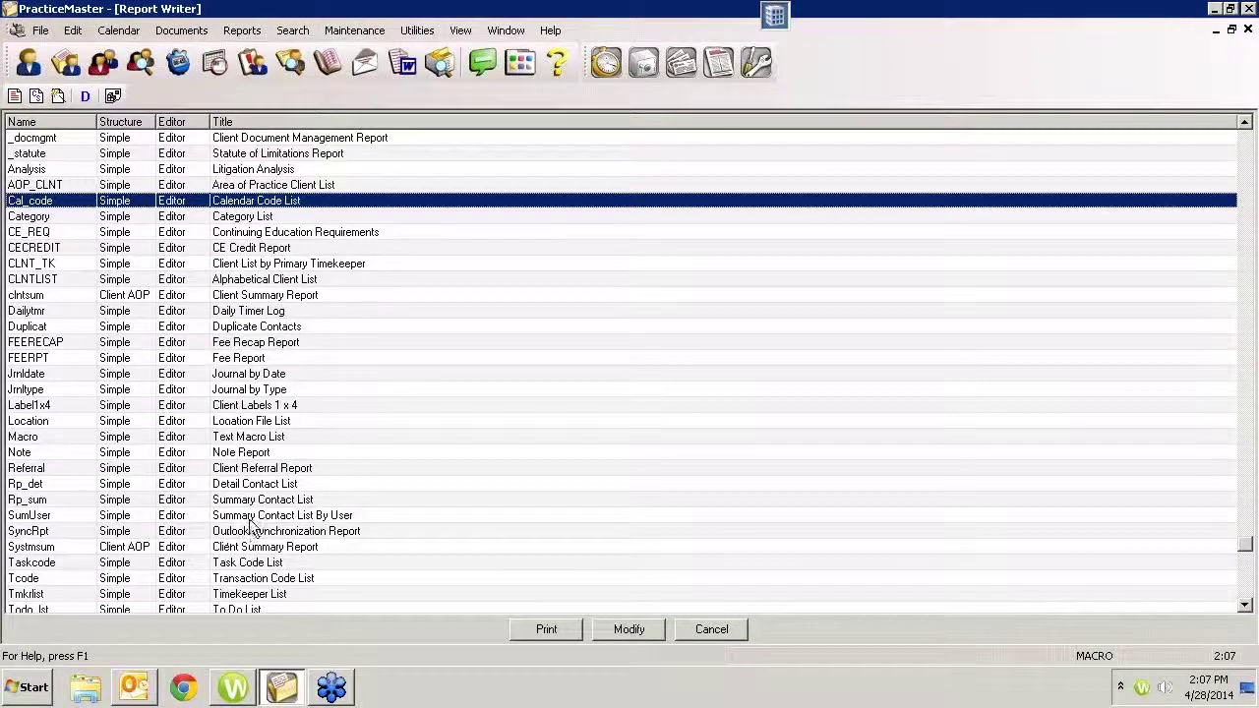
scroll(250, 535, down, 1)
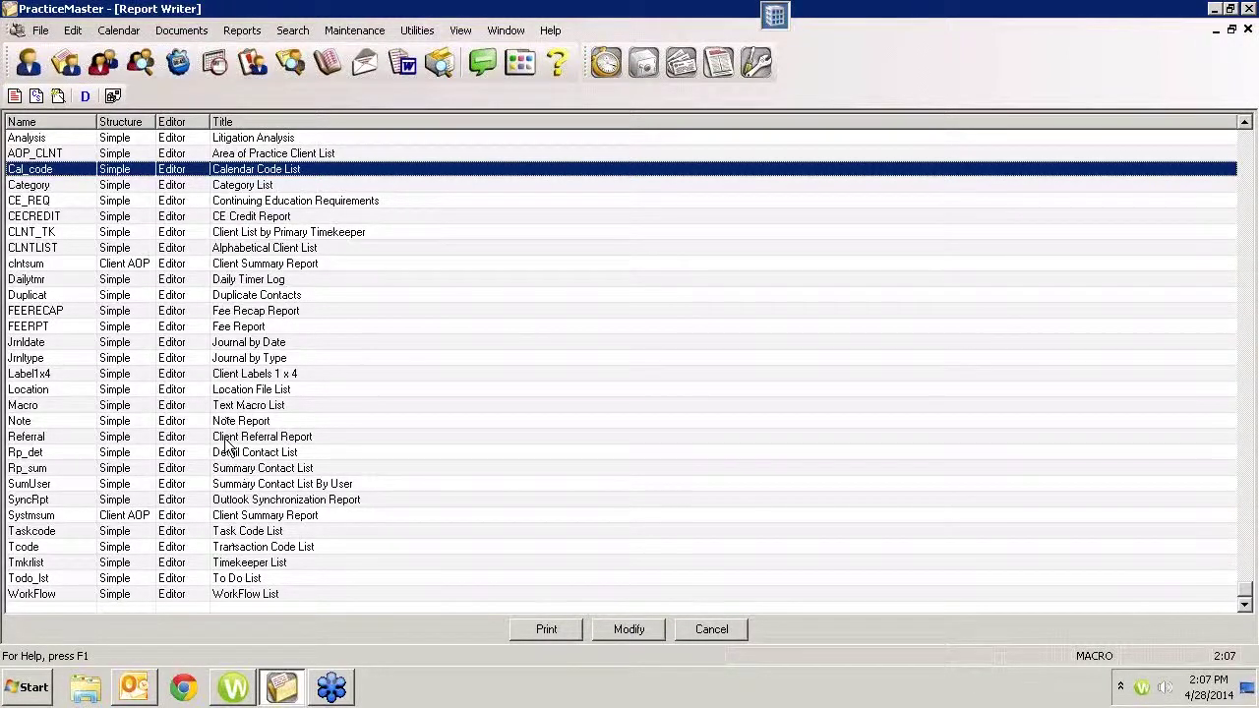
scroll(224, 445, up, 1)
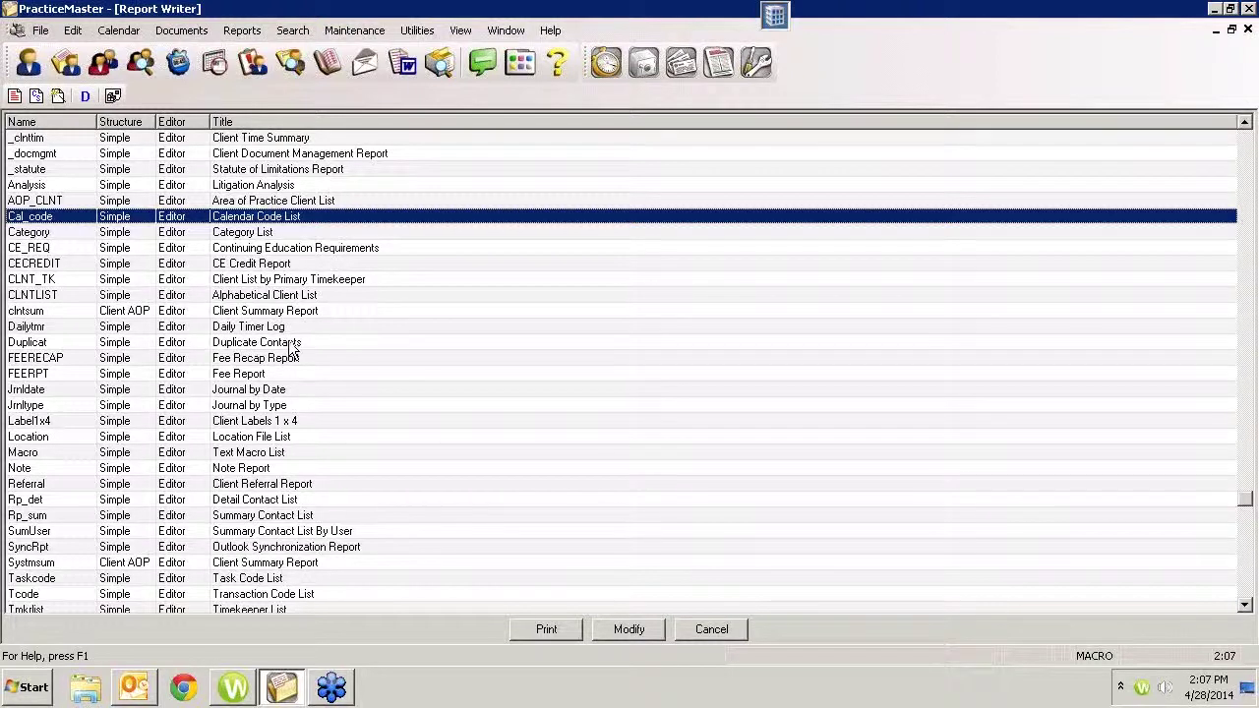
click(289, 344)
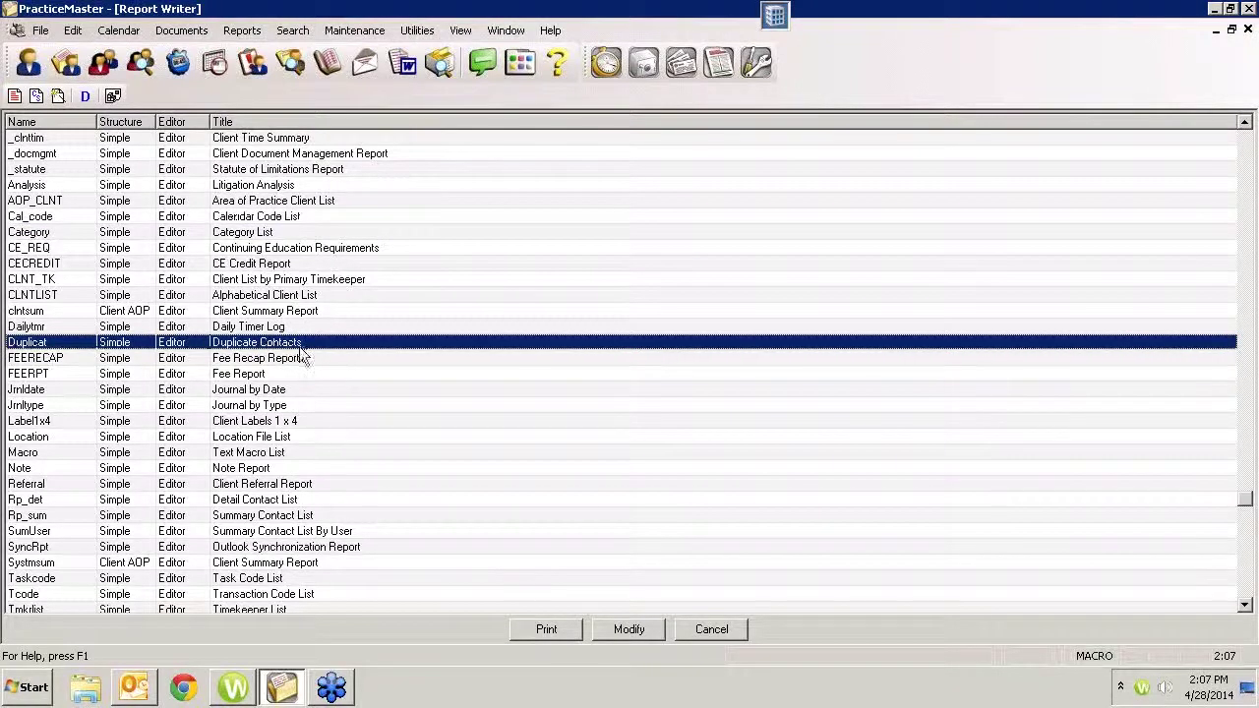
click(628, 630)
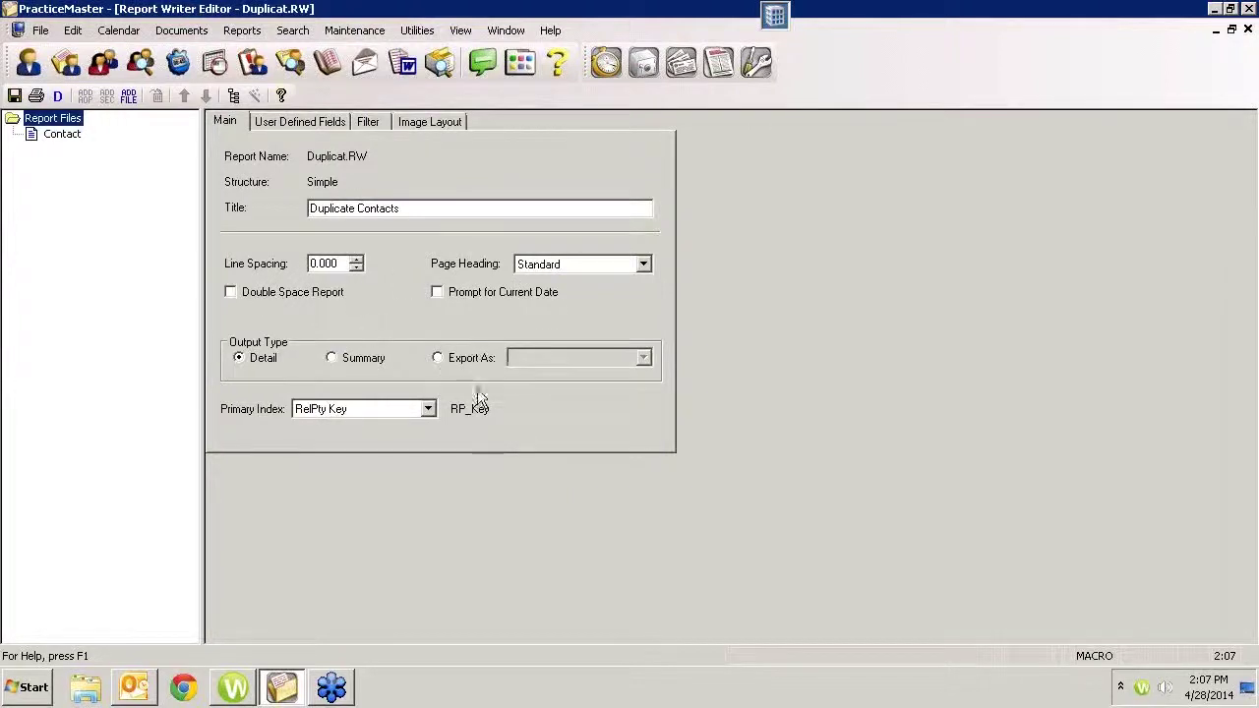
Set the field width of the Contact ID column in the report's image layout to 25.
click(300, 120)
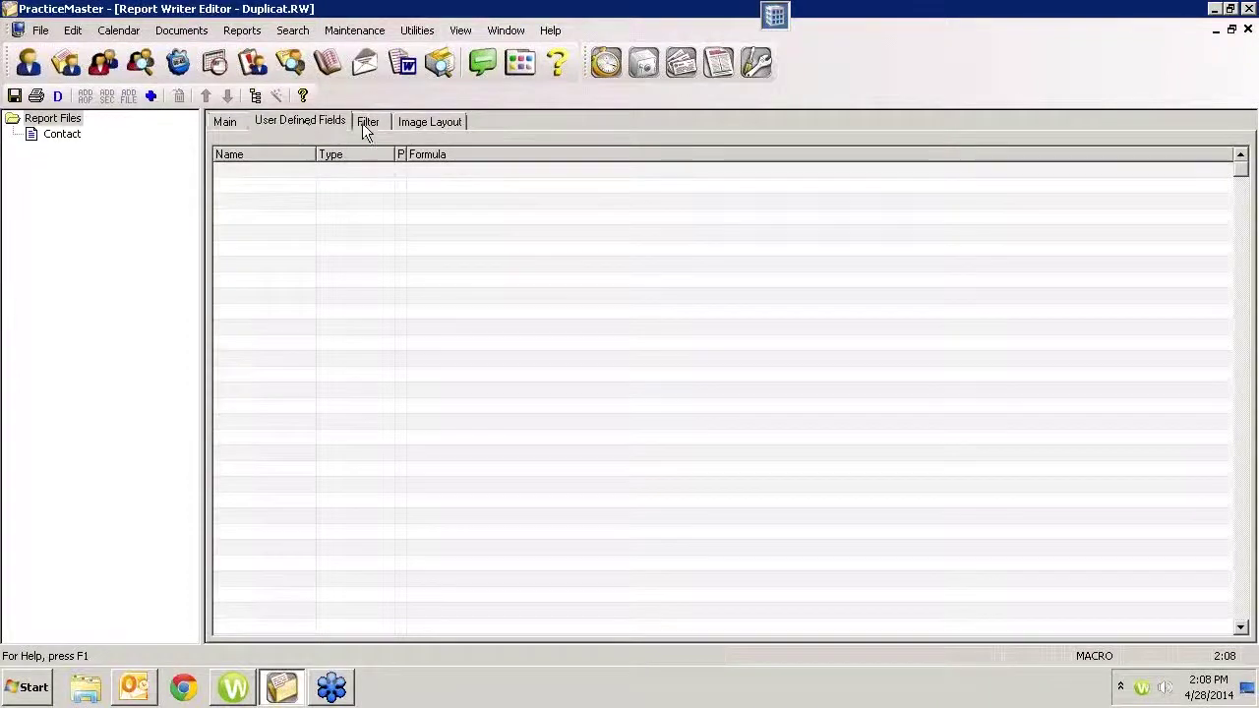
click(362, 124)
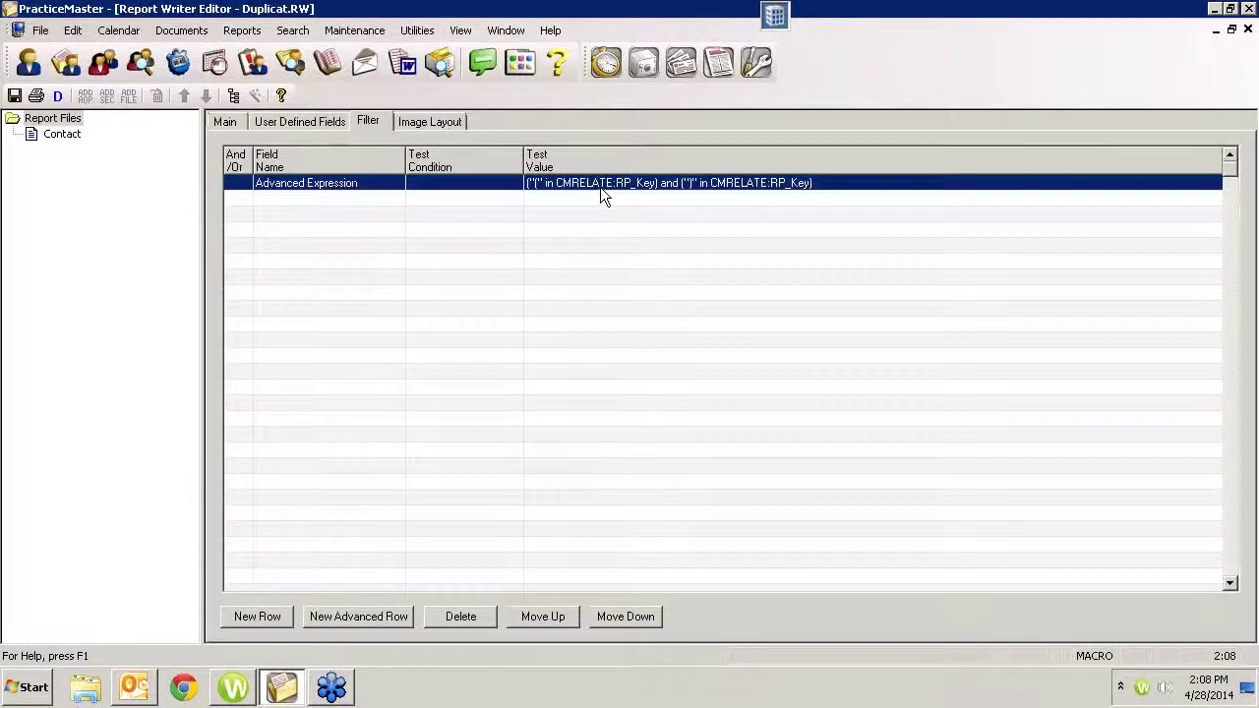
click(449, 123)
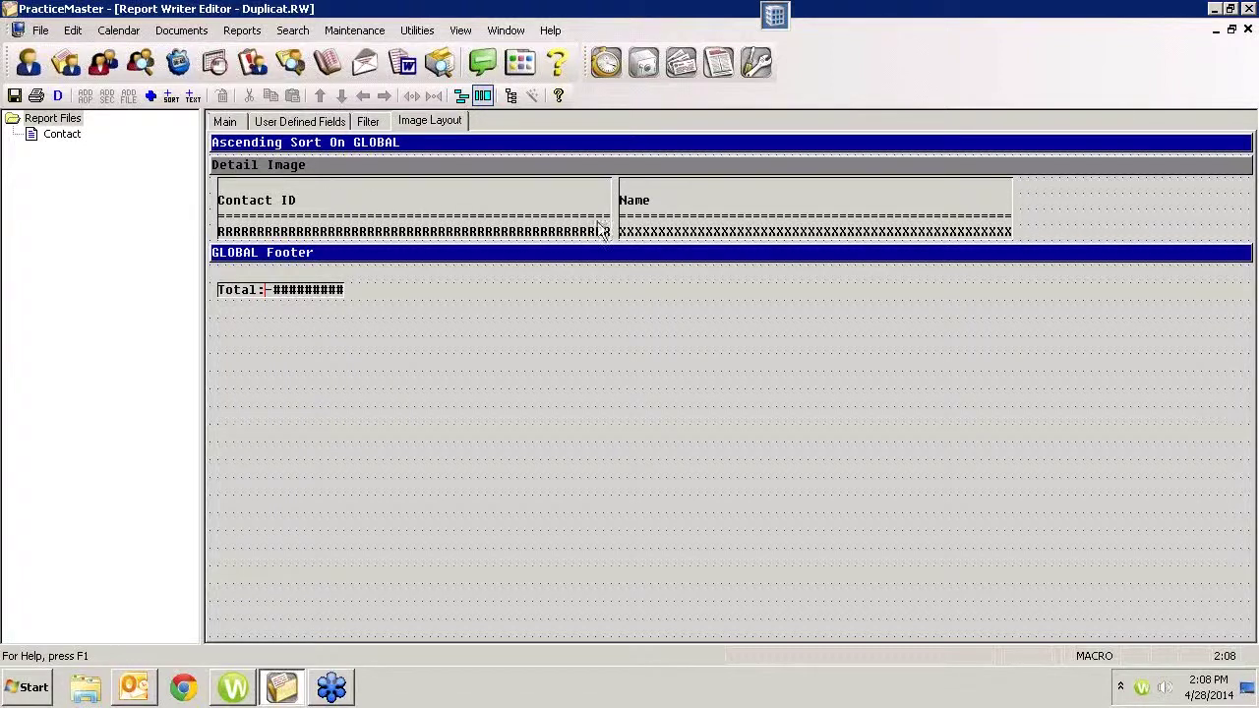
double_click(344, 200)
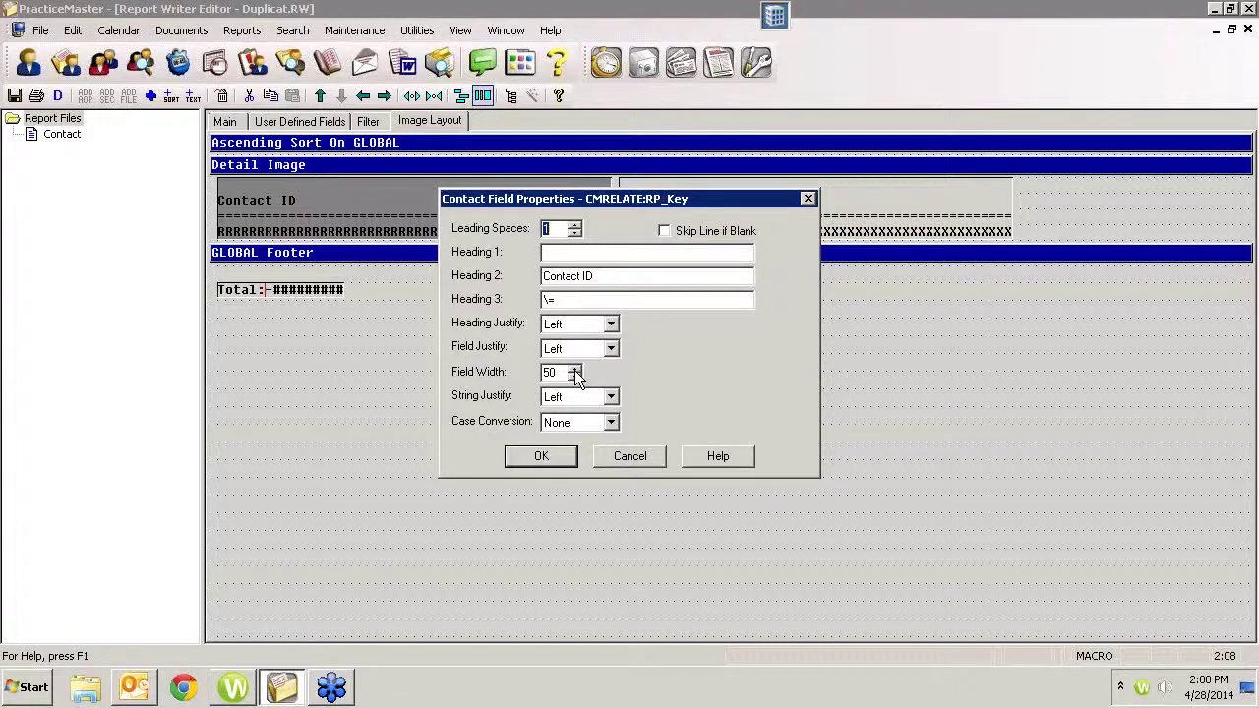
drag(566, 372, 508, 372)
click(539, 456)
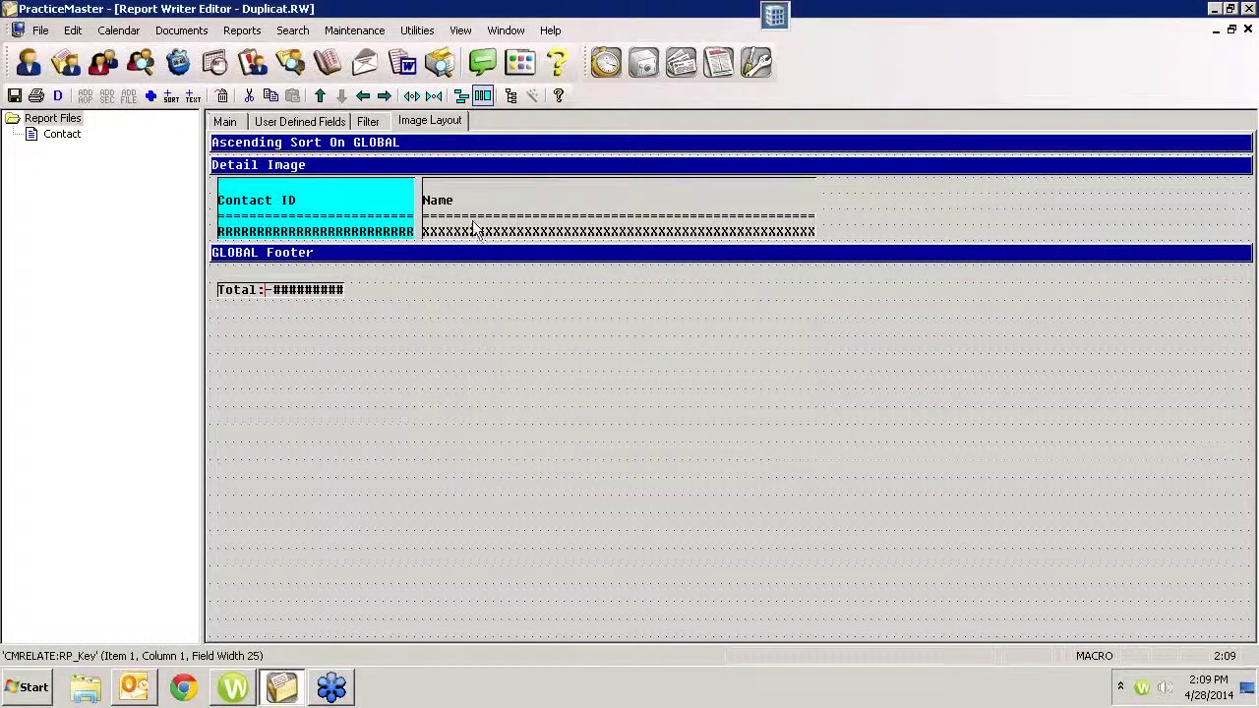
Set the field width of the Name column in the detail image to 25.
double_click(527, 222)
double_click(551, 372)
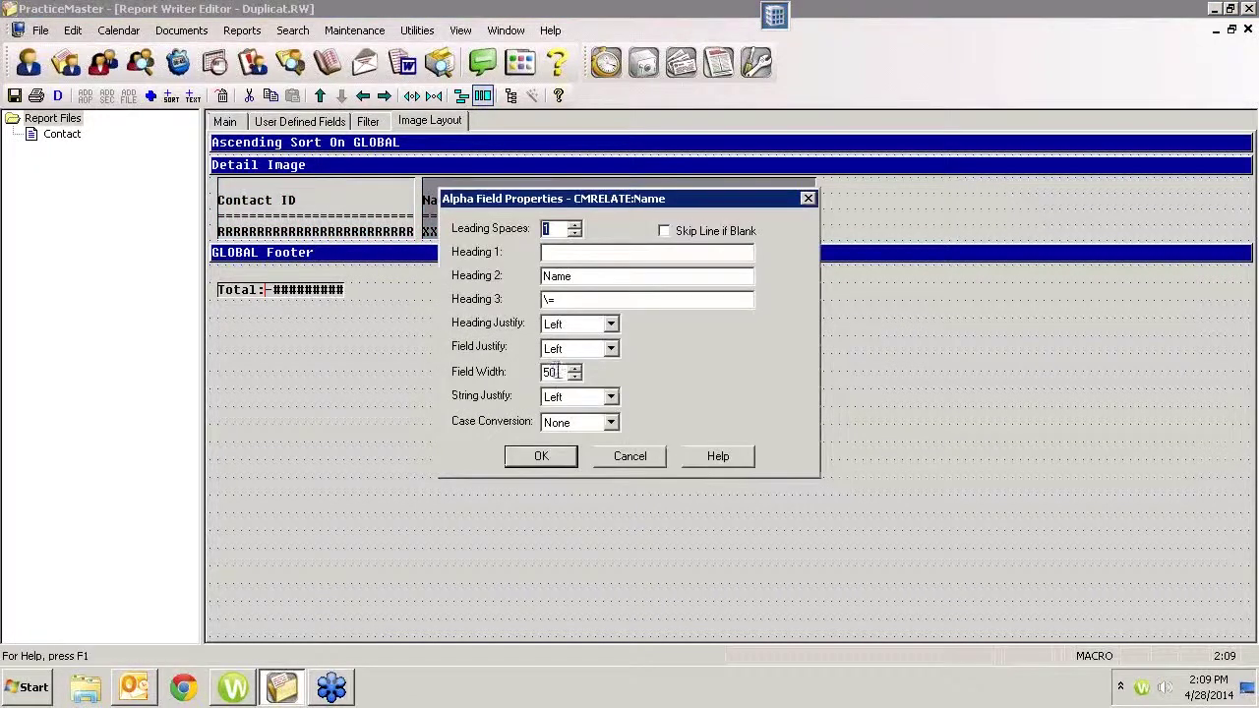
text(25)
click(517, 455)
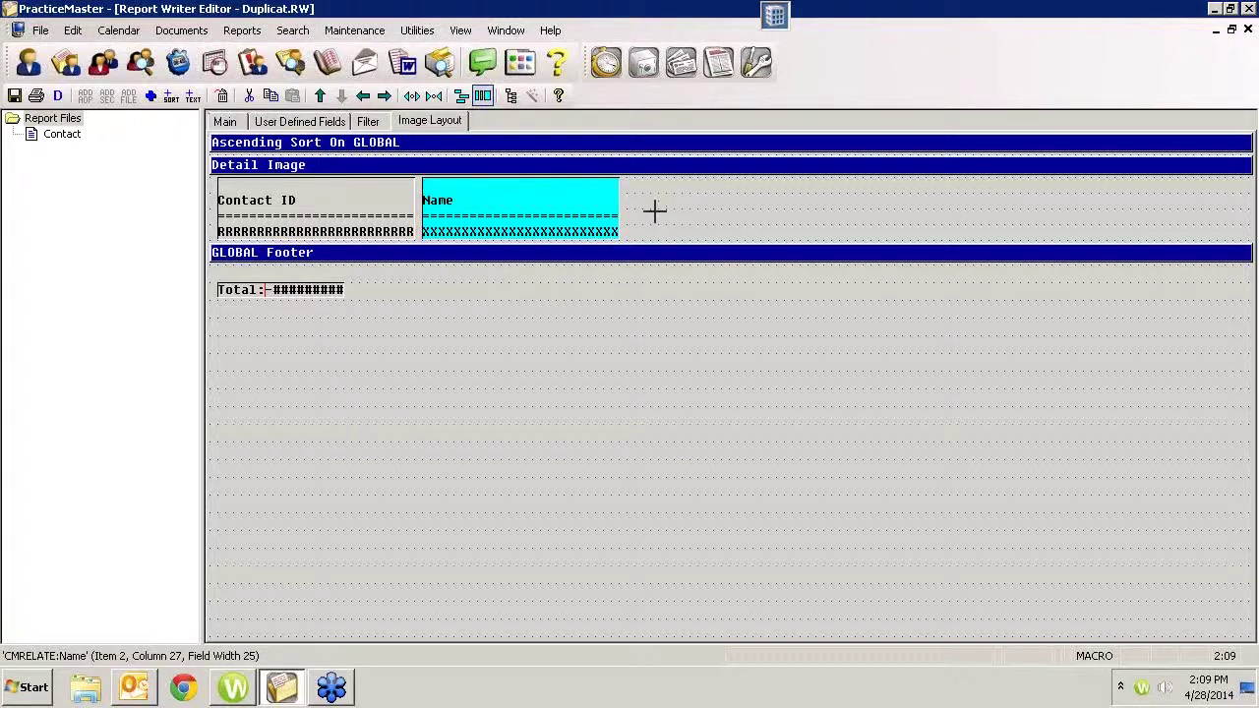
Insert the Addr1 field after the Name column with a field width of 25.
click(148, 100)
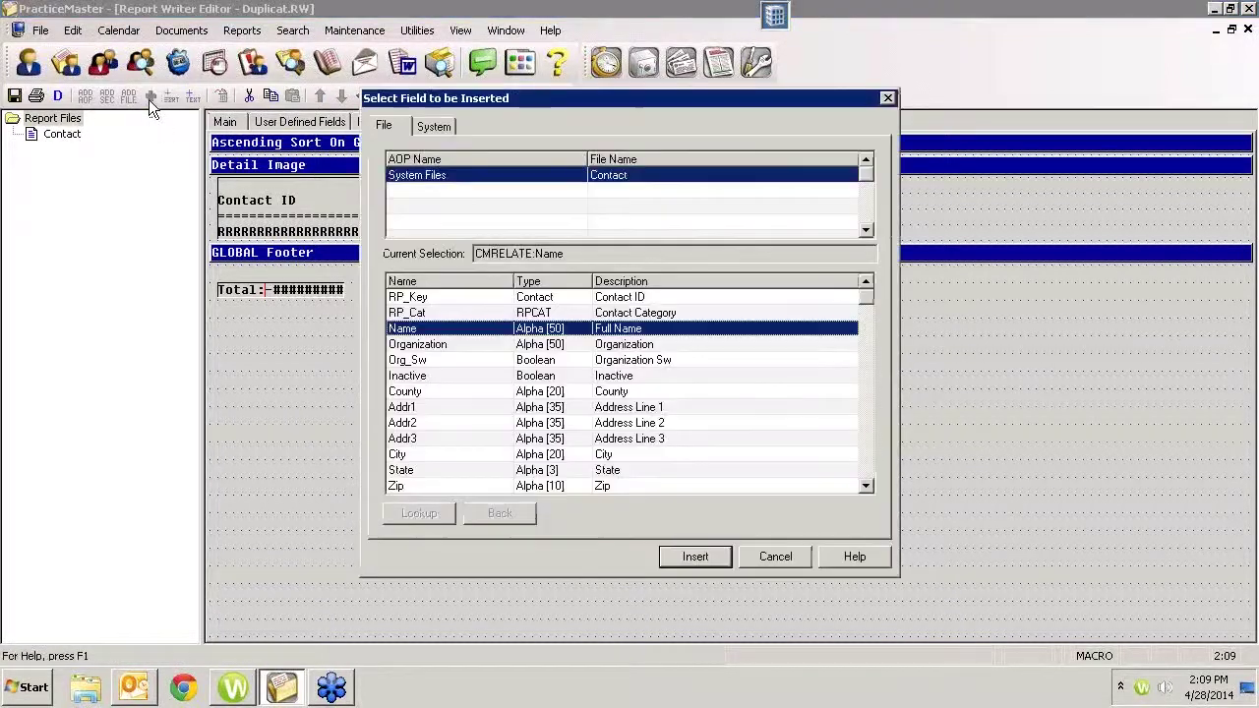
double_click(600, 407)
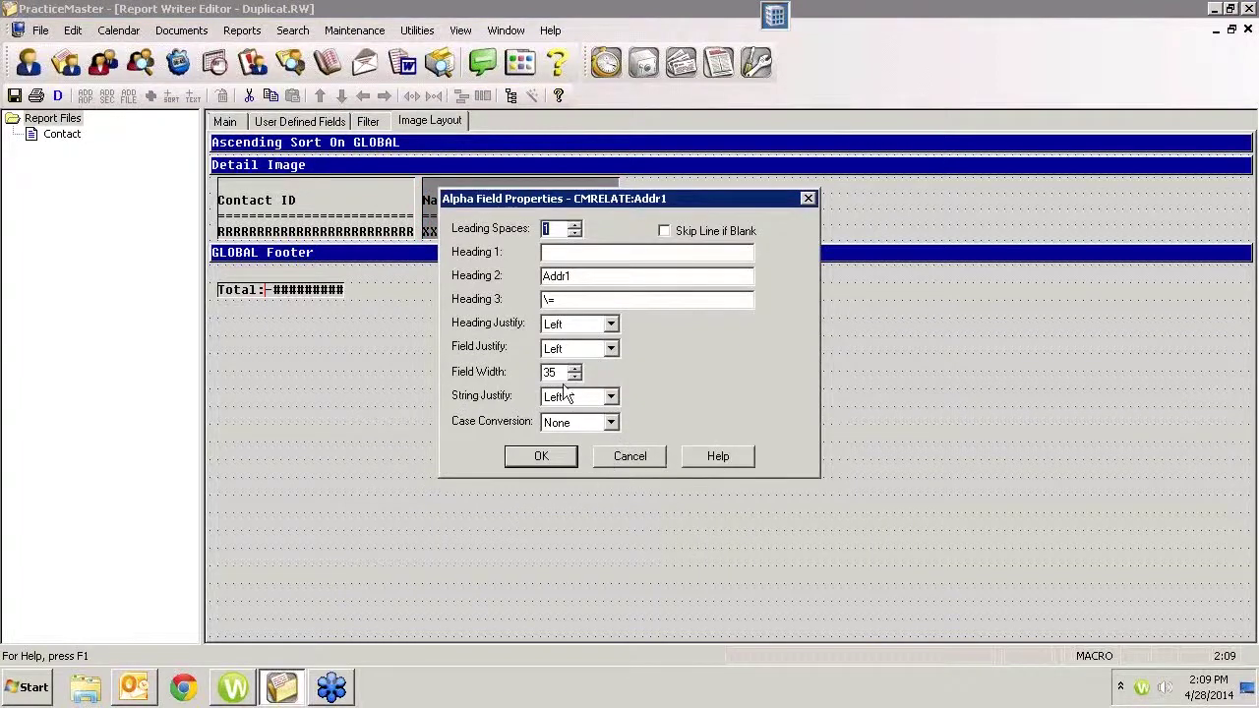
drag(561, 372, 507, 372)
text(25)
click(541, 457)
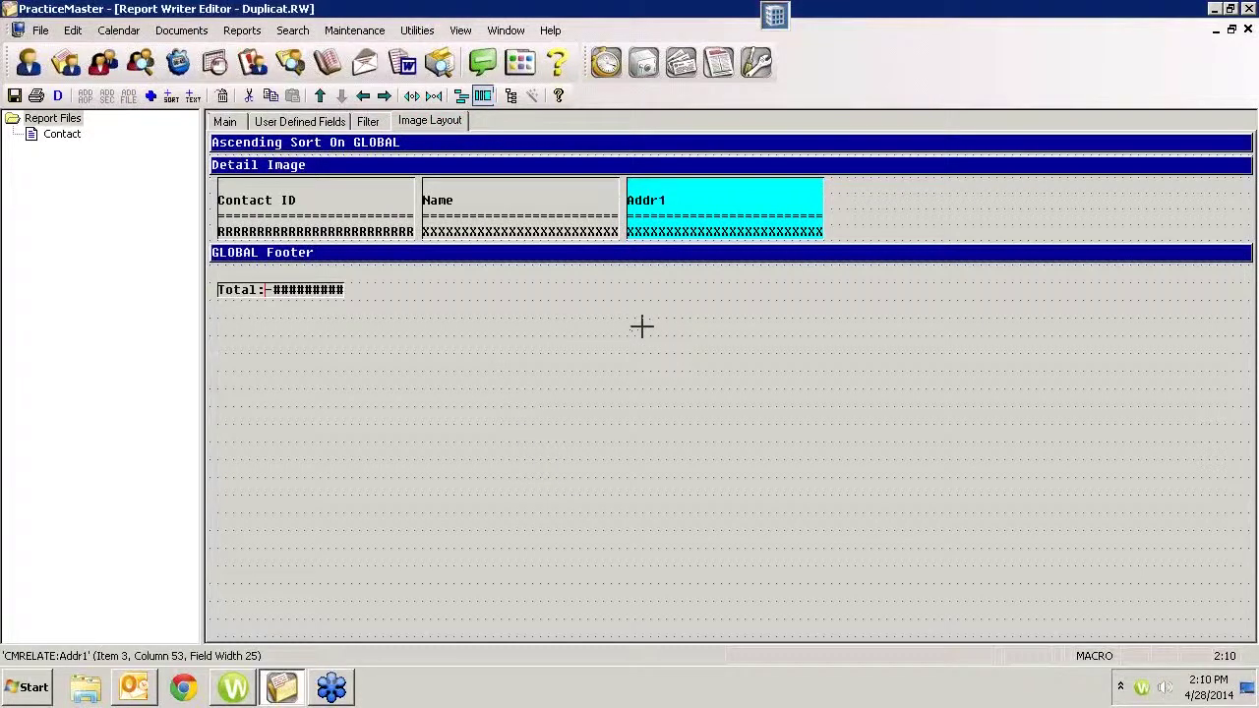
Insert the City and State fields after the Addr1 column, keeping their default properties.
click(151, 96)
double_click(401, 439)
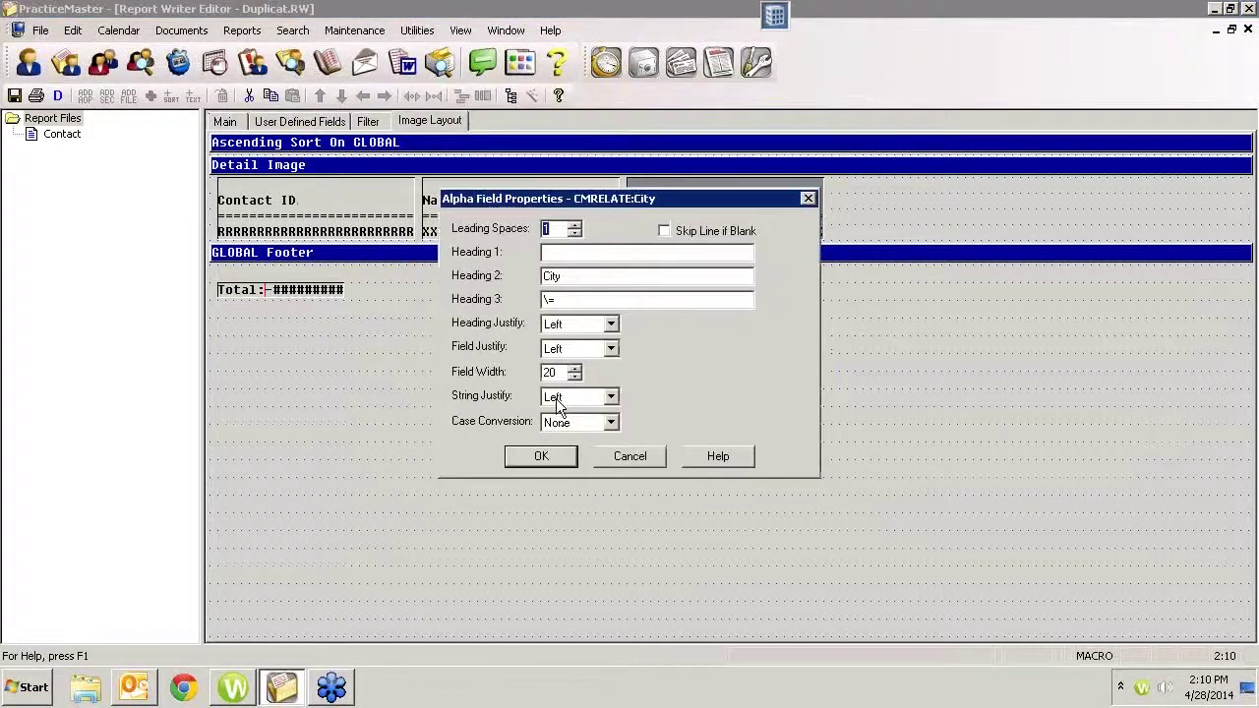
click(551, 456)
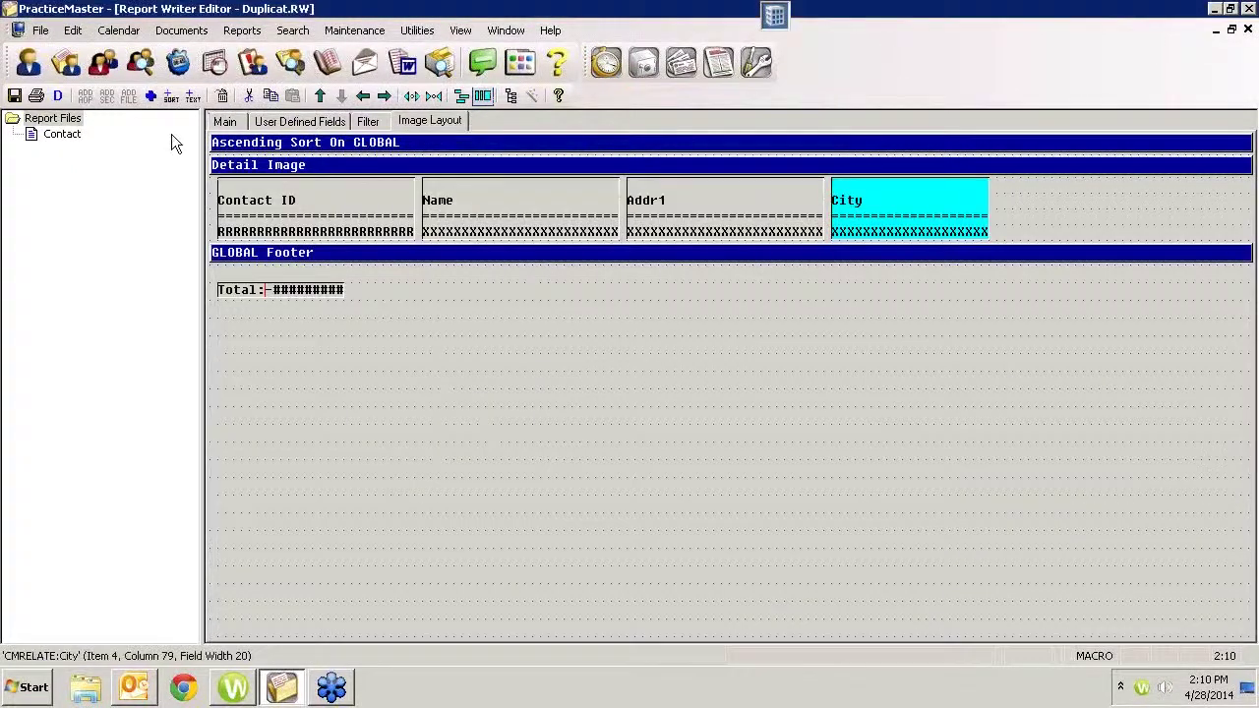
click(151, 97)
double_click(400, 409)
click(535, 455)
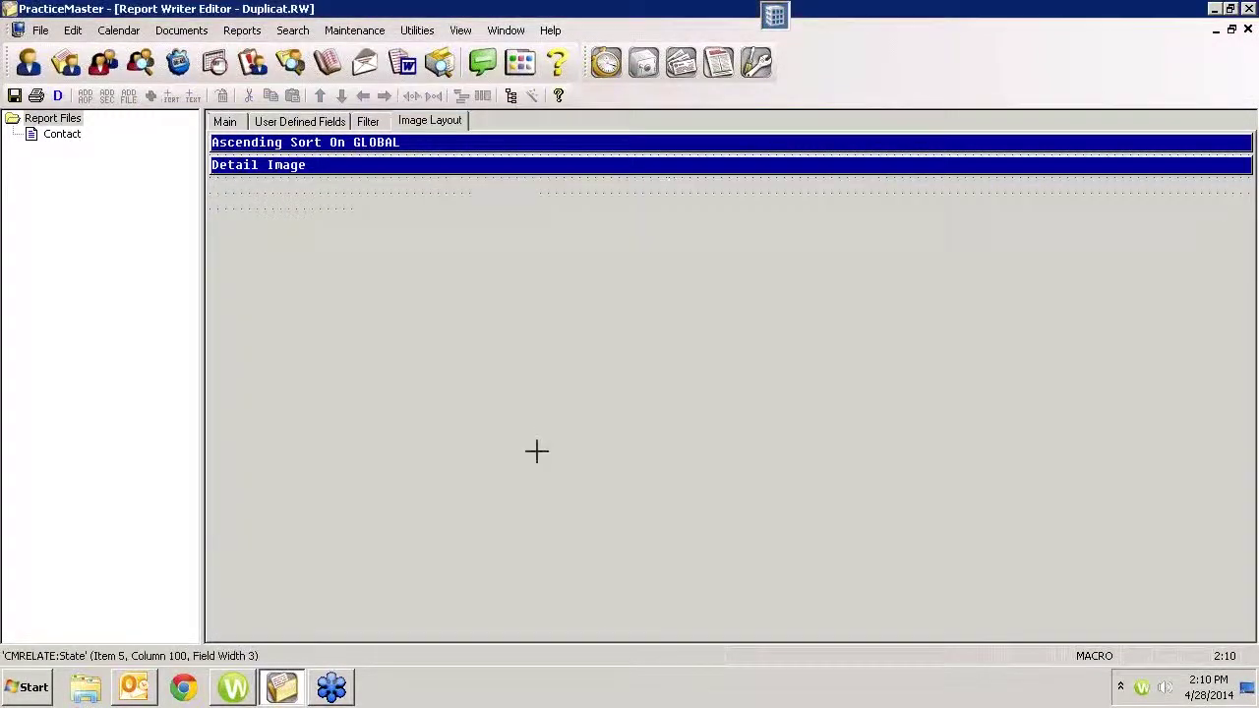
Insert the Zip field after the State column with its default properties.
click(151, 97)
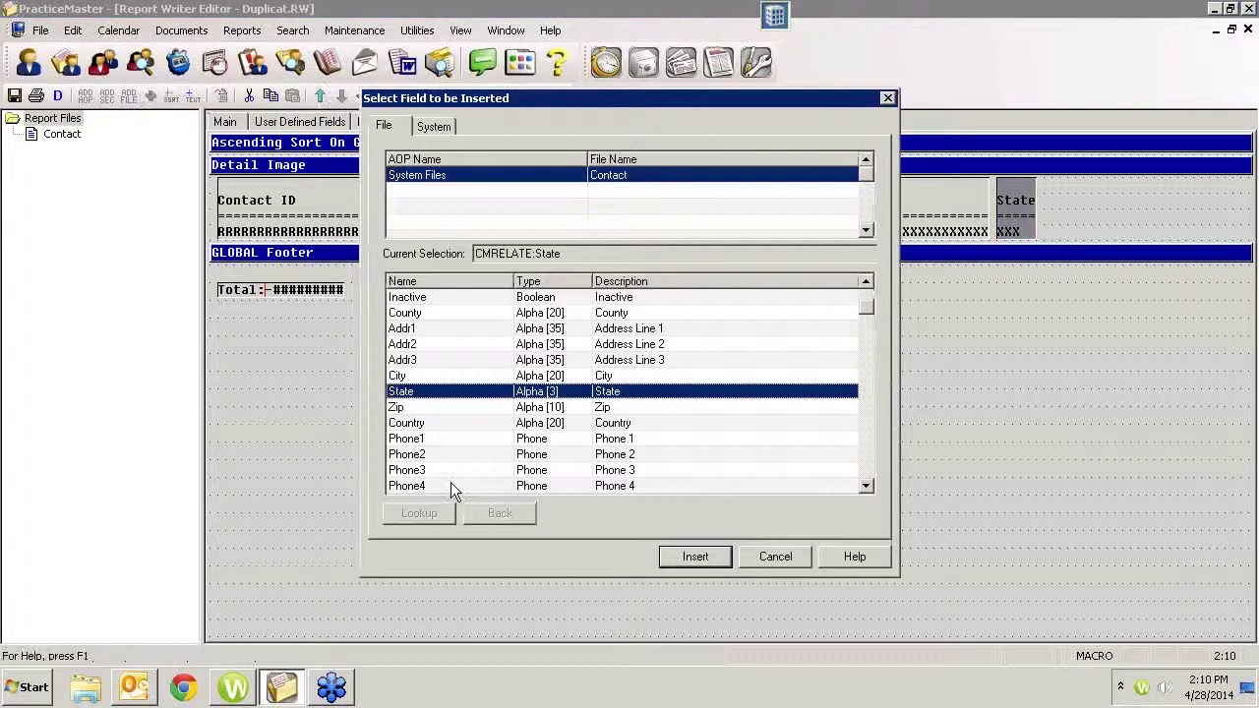
click(399, 407)
click(693, 557)
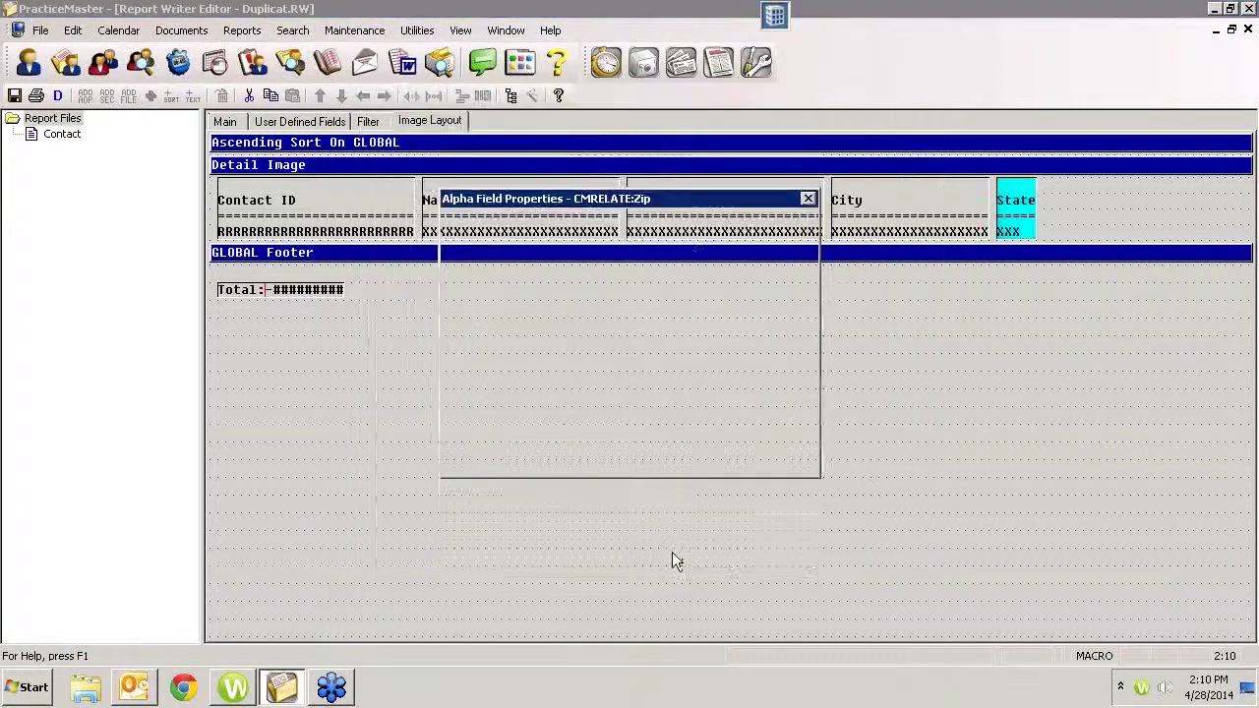
click(547, 458)
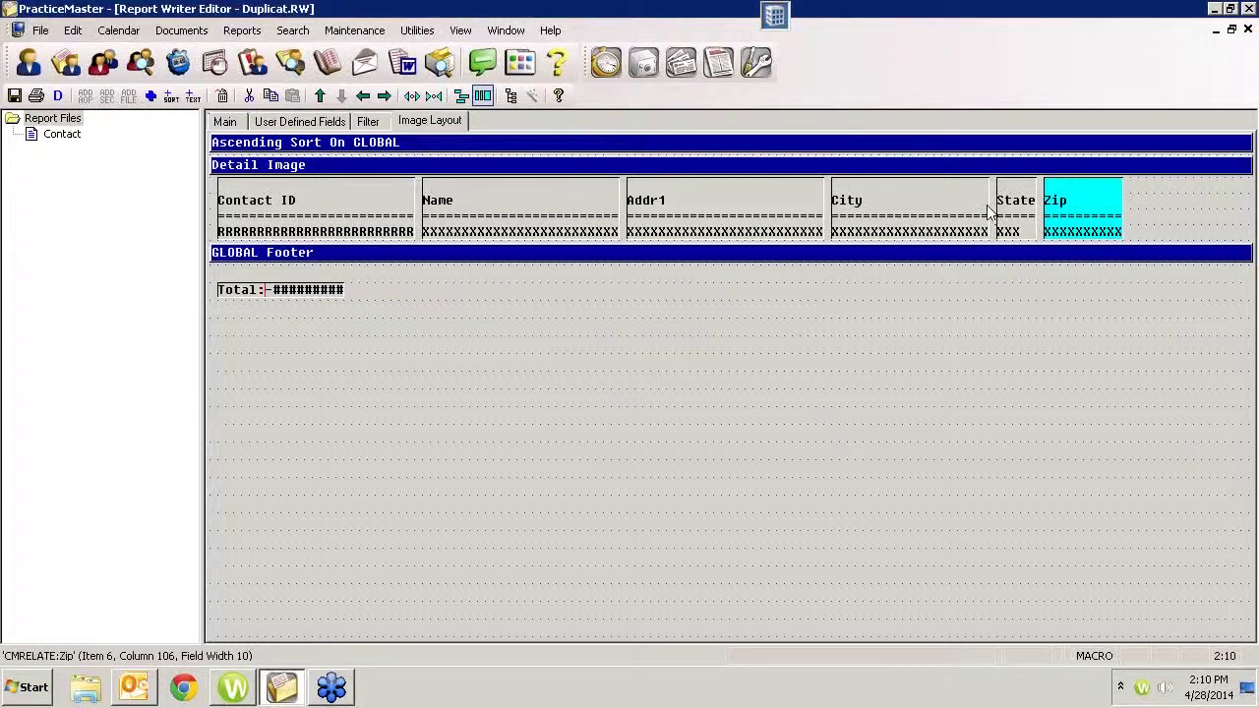
Preview the Duplicate Contacts report for all contacts, leaving the RP_Key range blank, and return to the report editor.
click(35, 98)
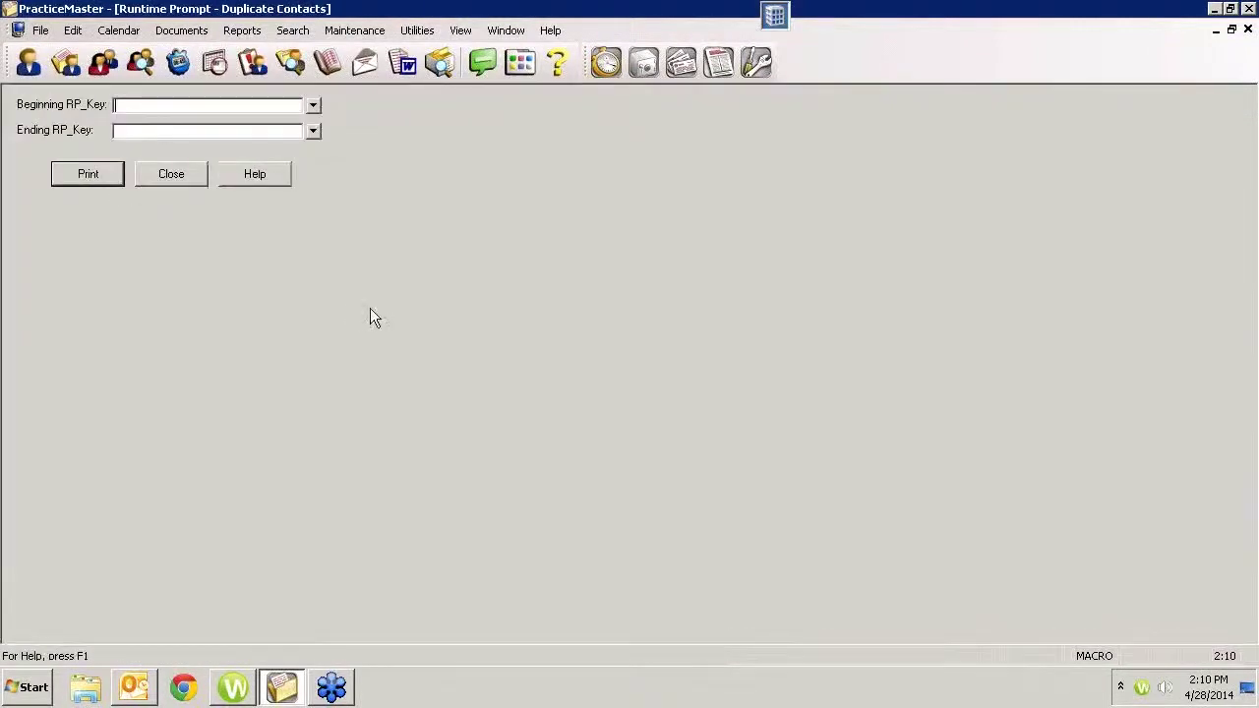
click(96, 177)
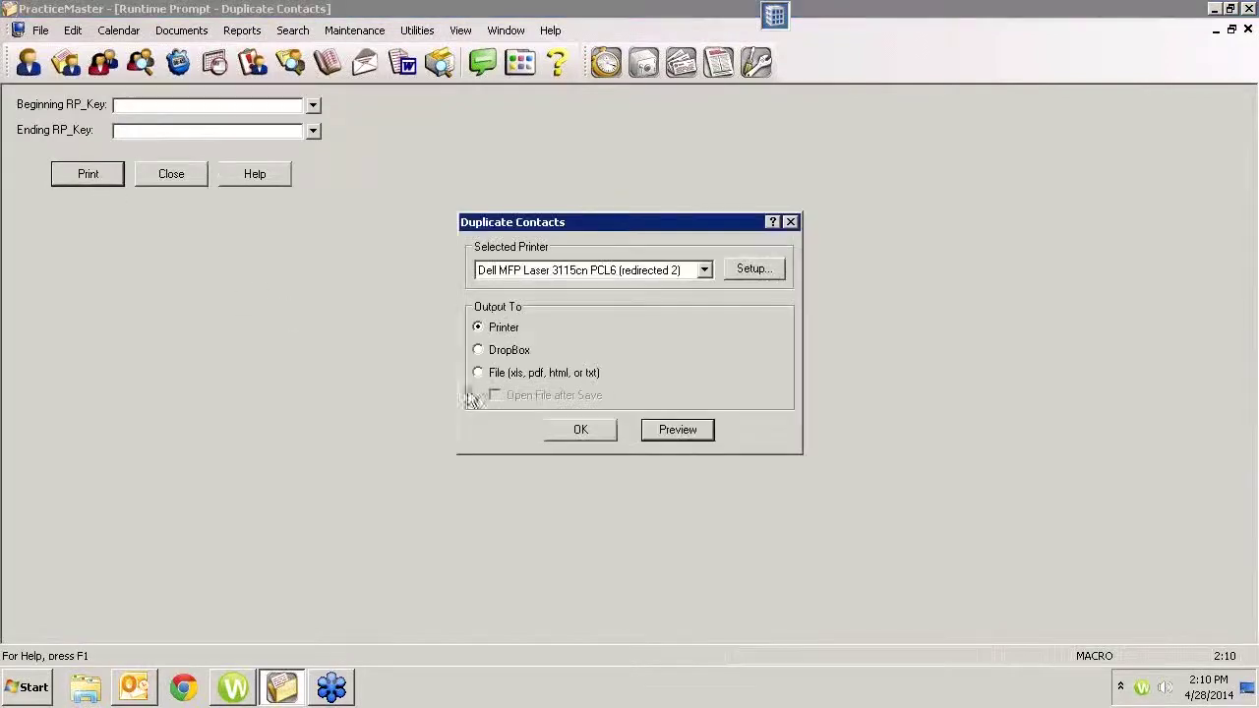
click(657, 435)
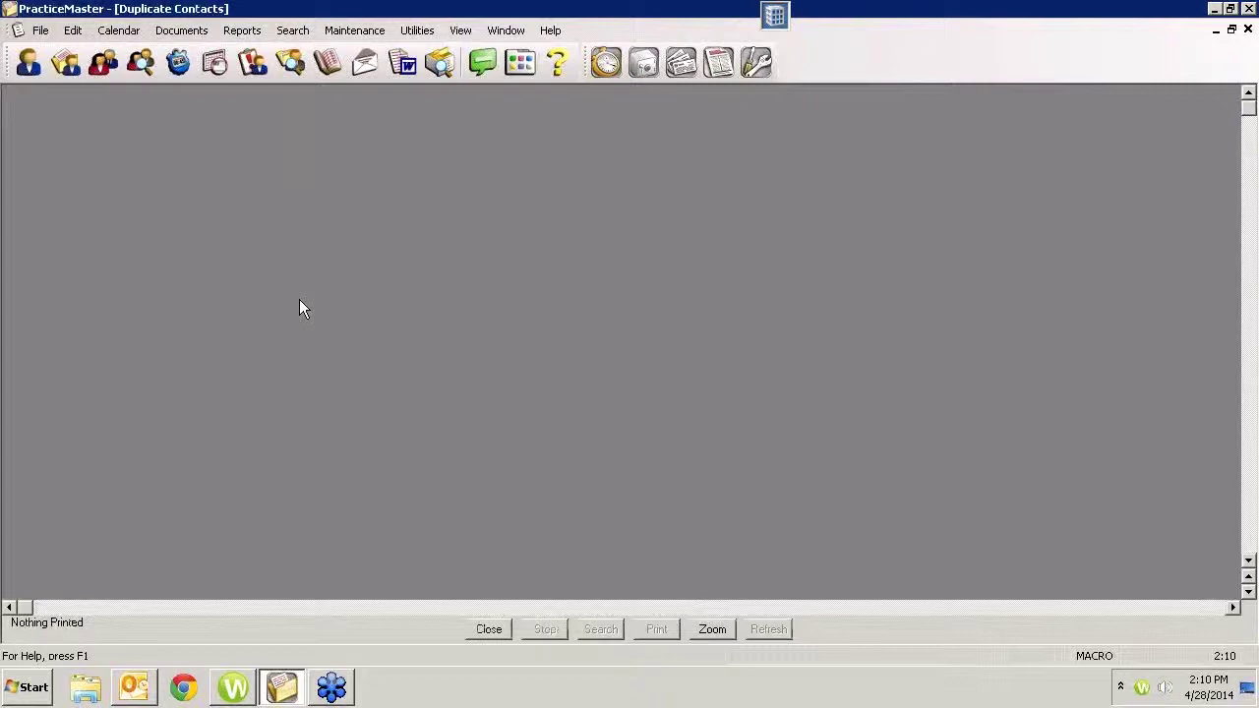
click(502, 633)
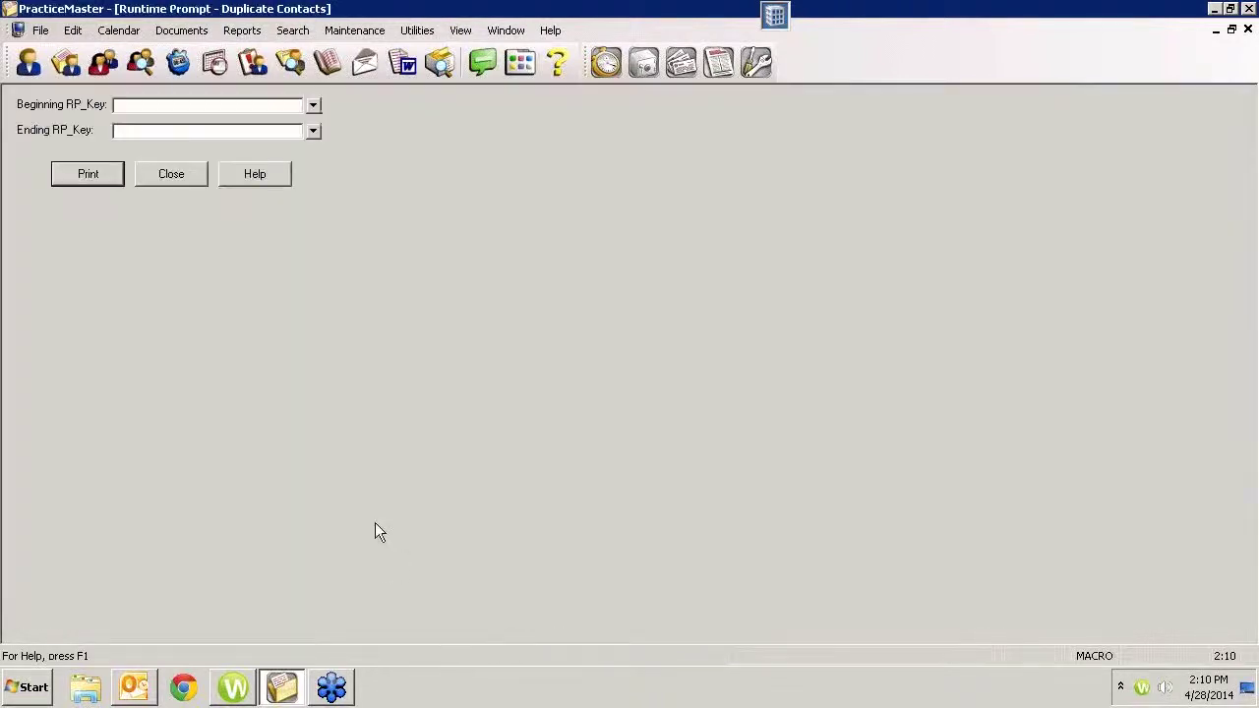
click(182, 177)
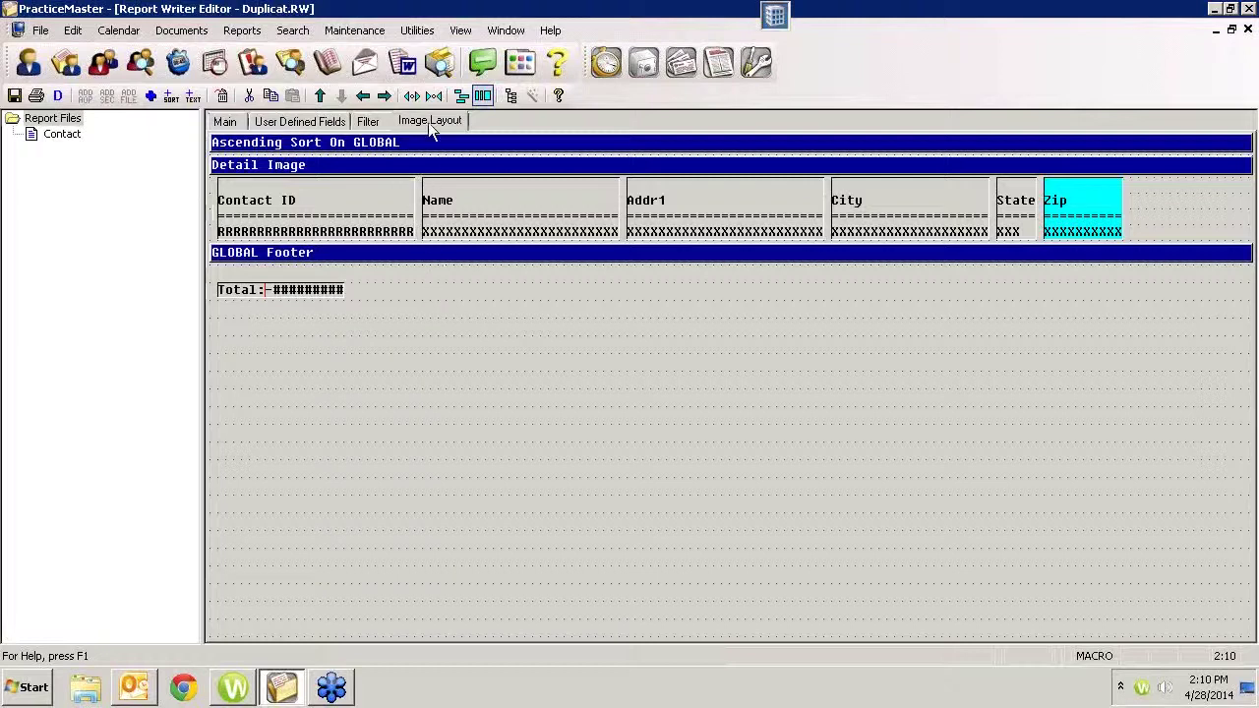
Browse the Contact file's fields available for insertion, including address and phone fields, and leave the selection without inserting any.
click(150, 96)
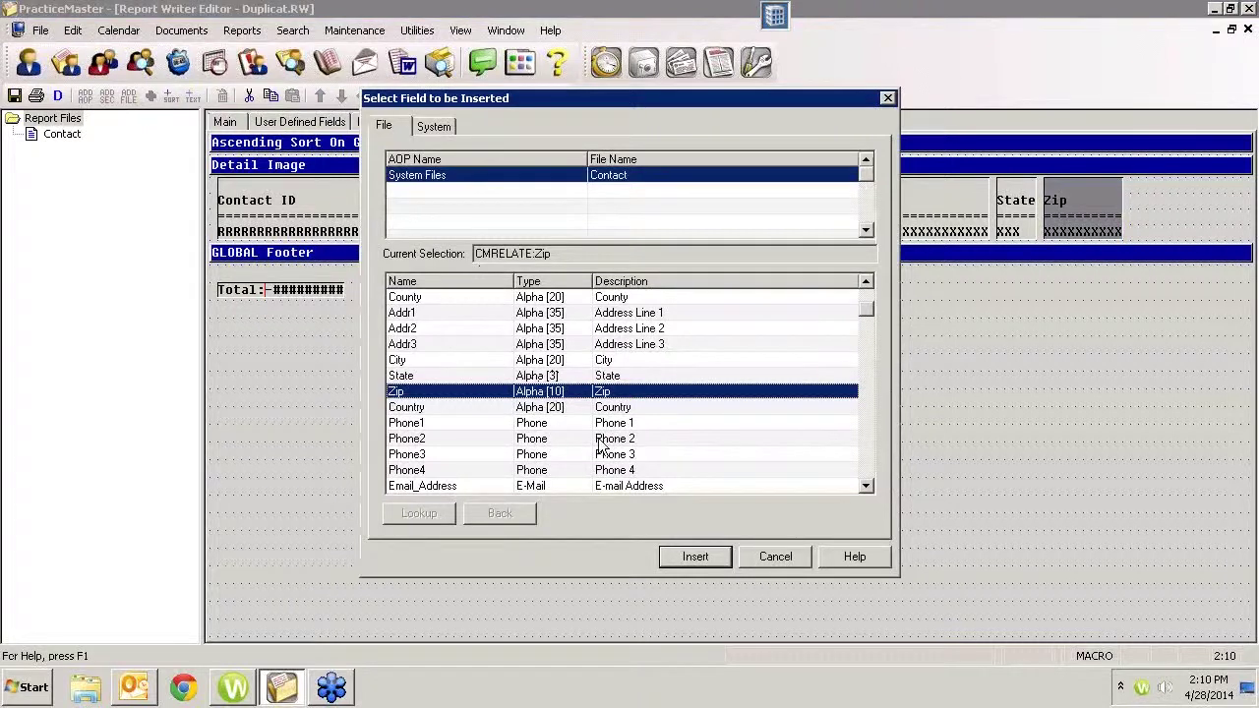
scroll(864, 469, down, 15)
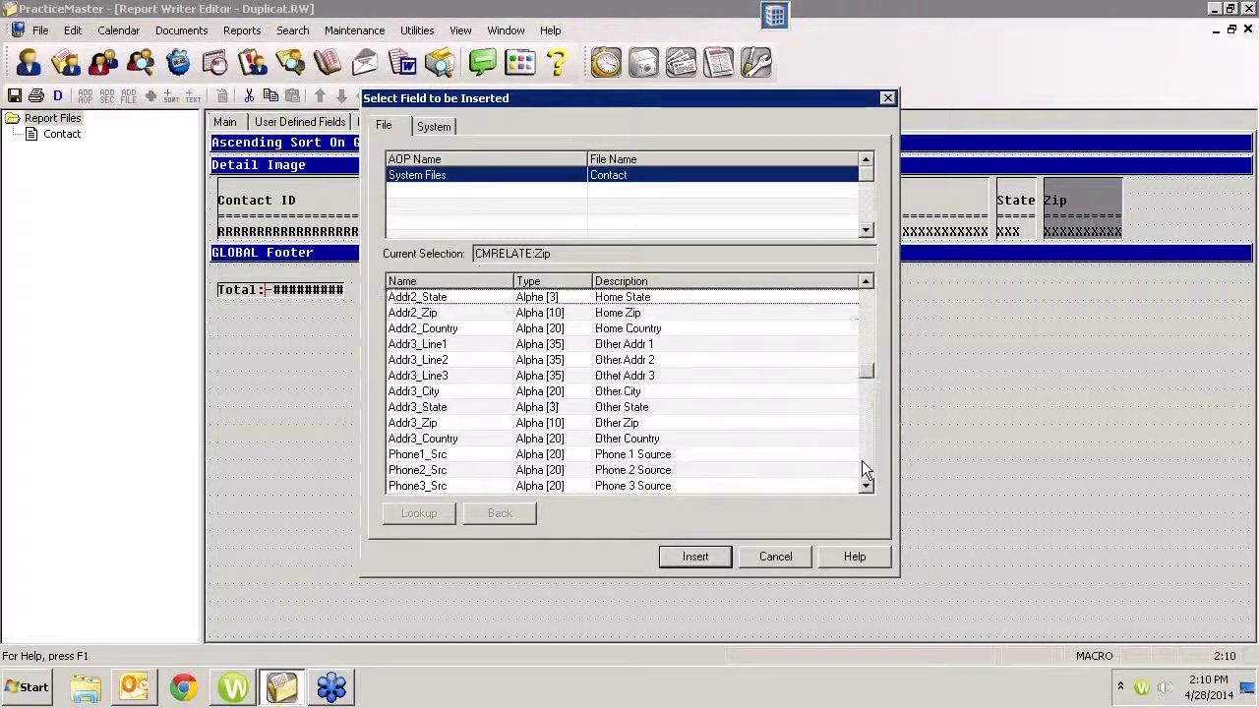
click(863, 461)
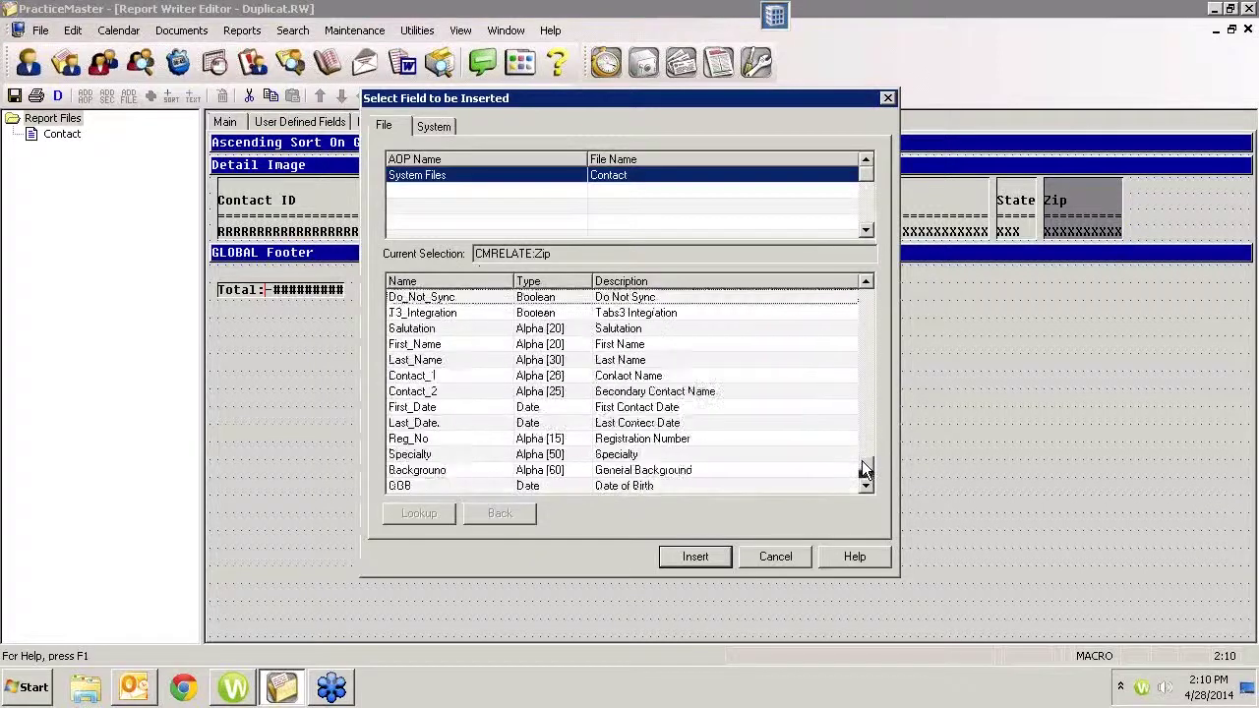
drag(863, 461, 859, 393)
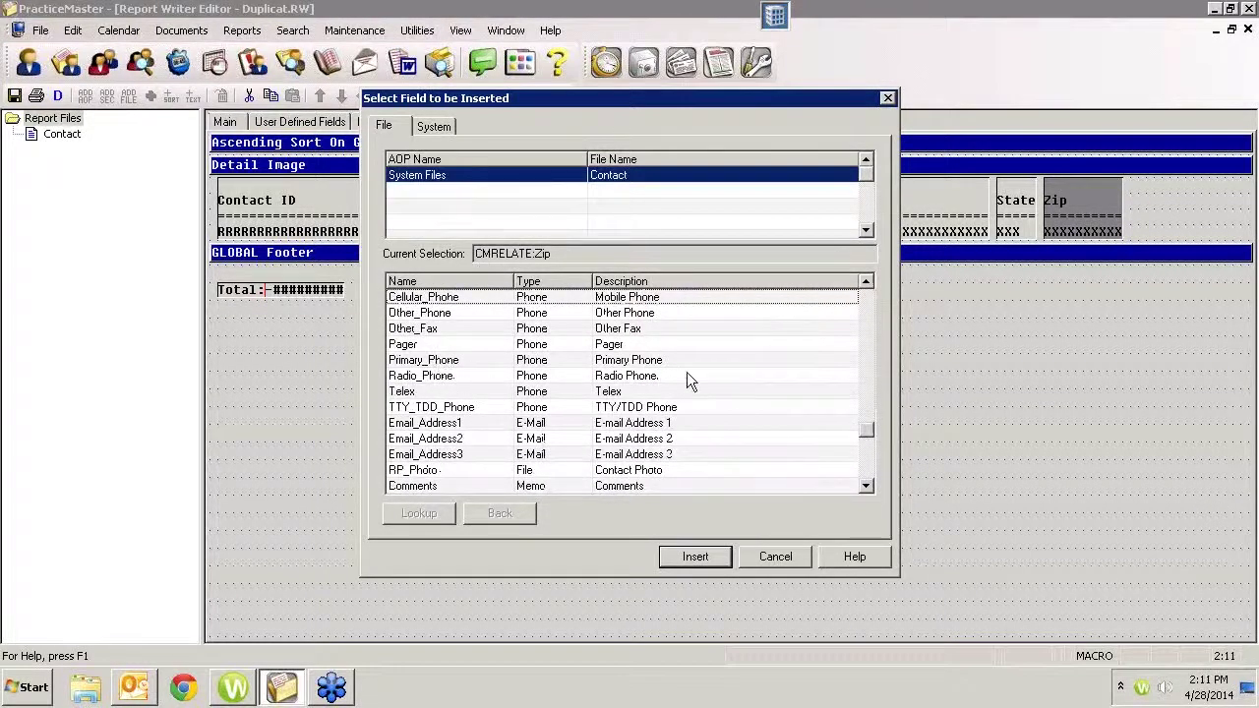
click(866, 320)
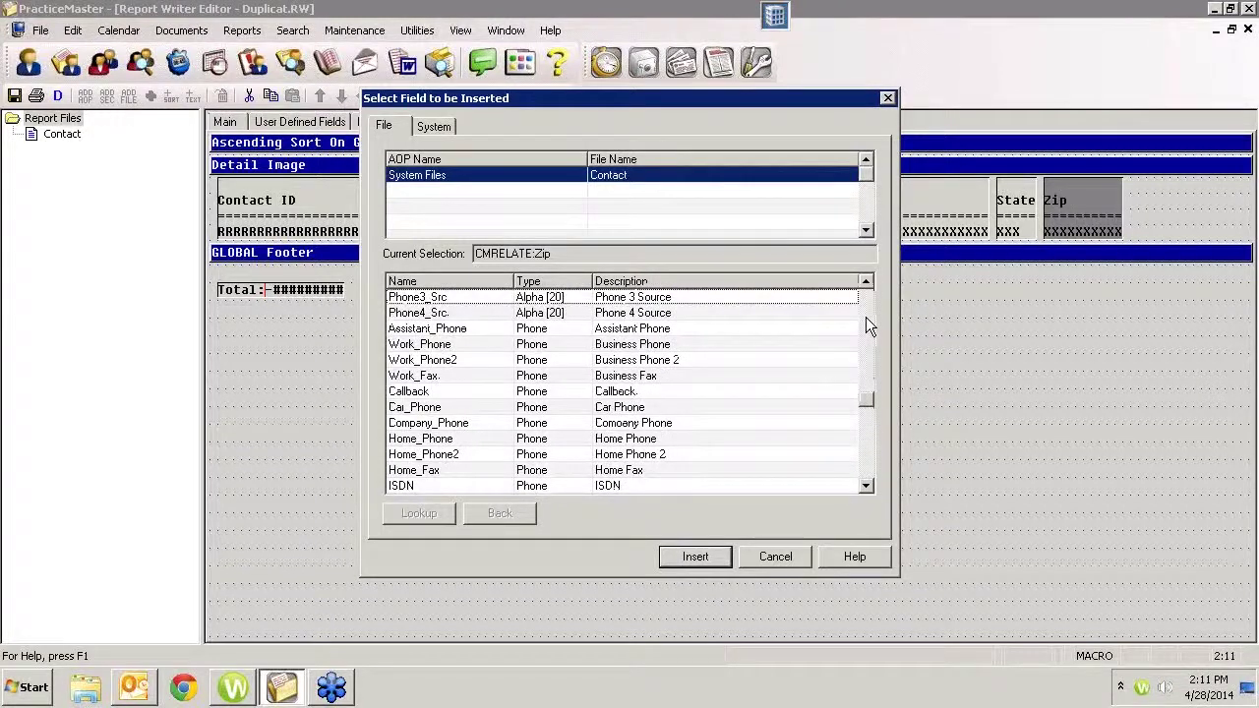
click(867, 320)
click(867, 320)
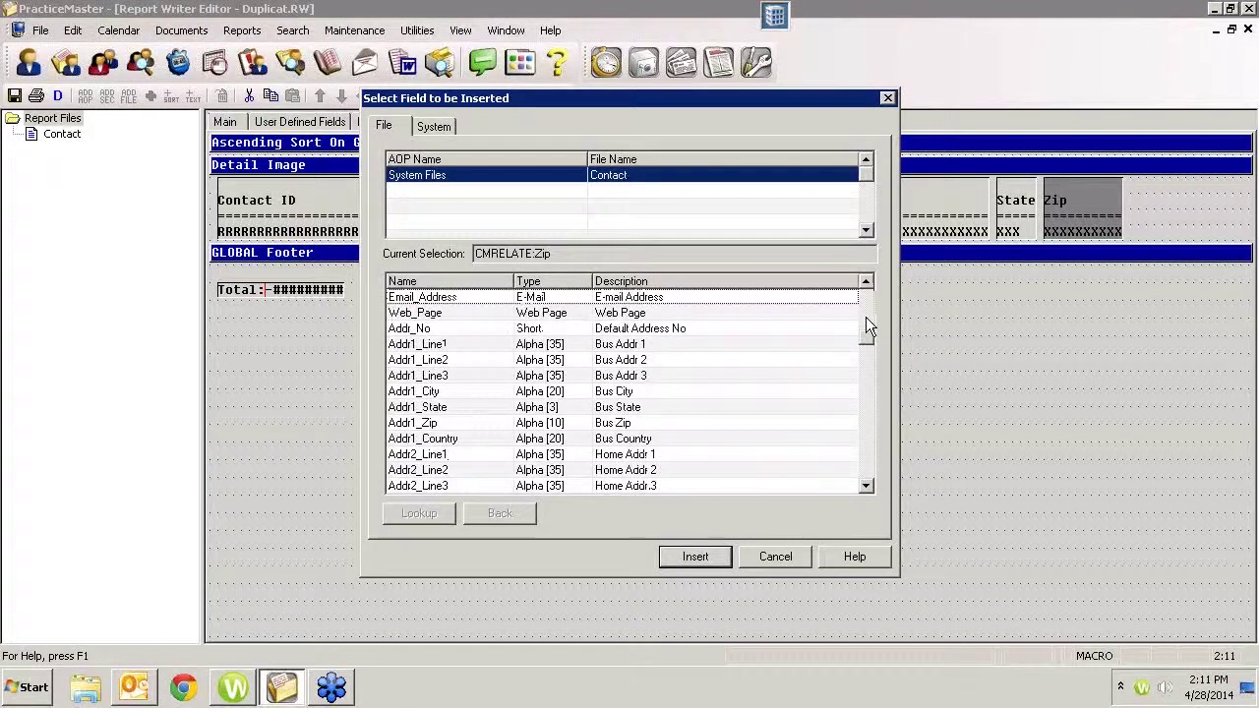
click(866, 317)
click(866, 297)
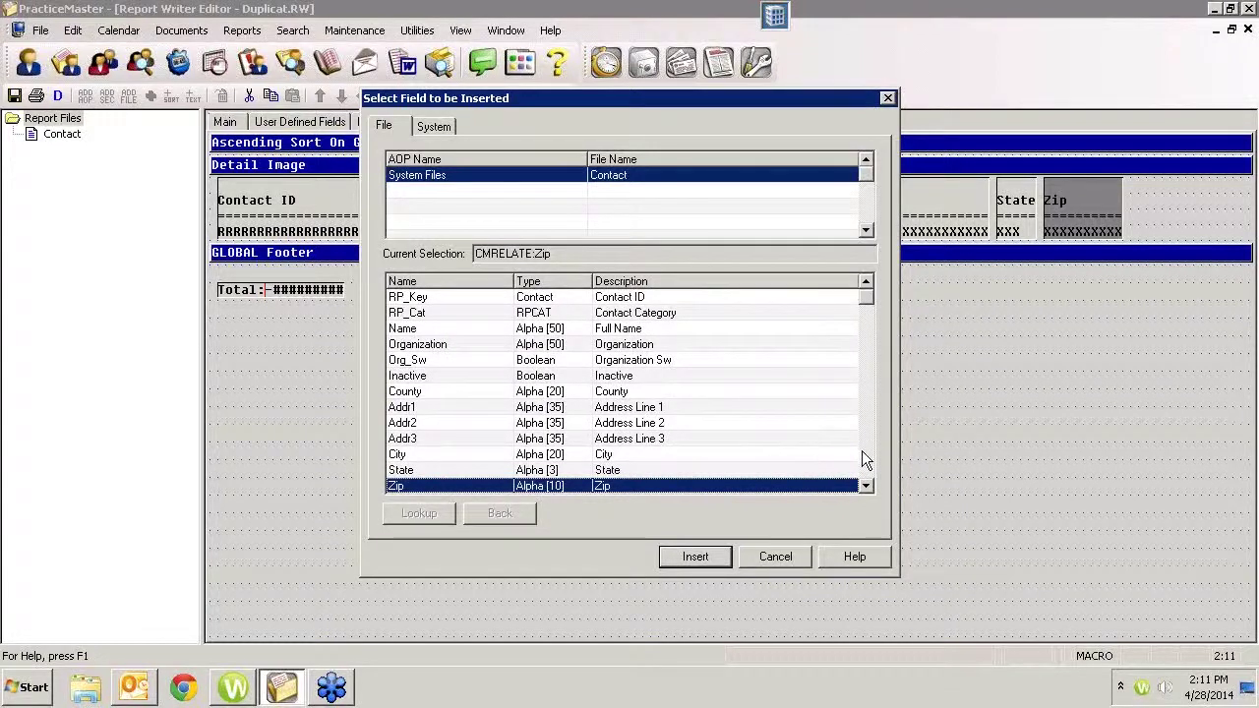
click(864, 459)
click(867, 459)
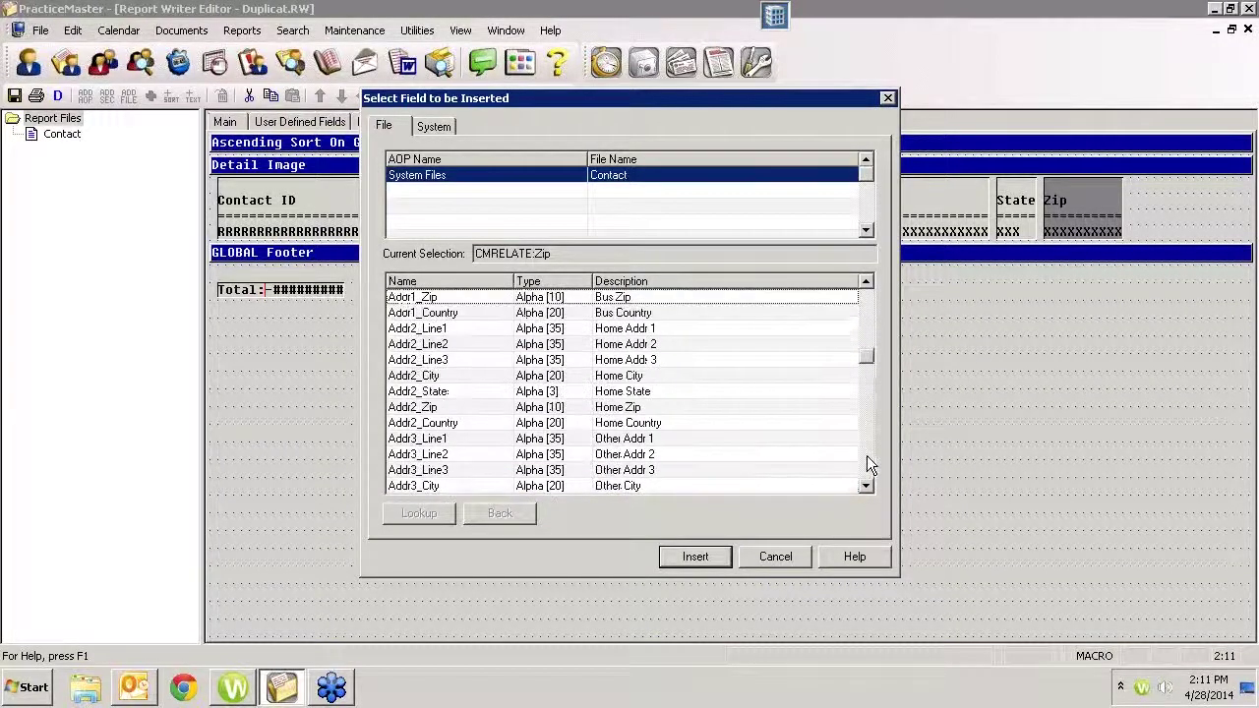
click(867, 458)
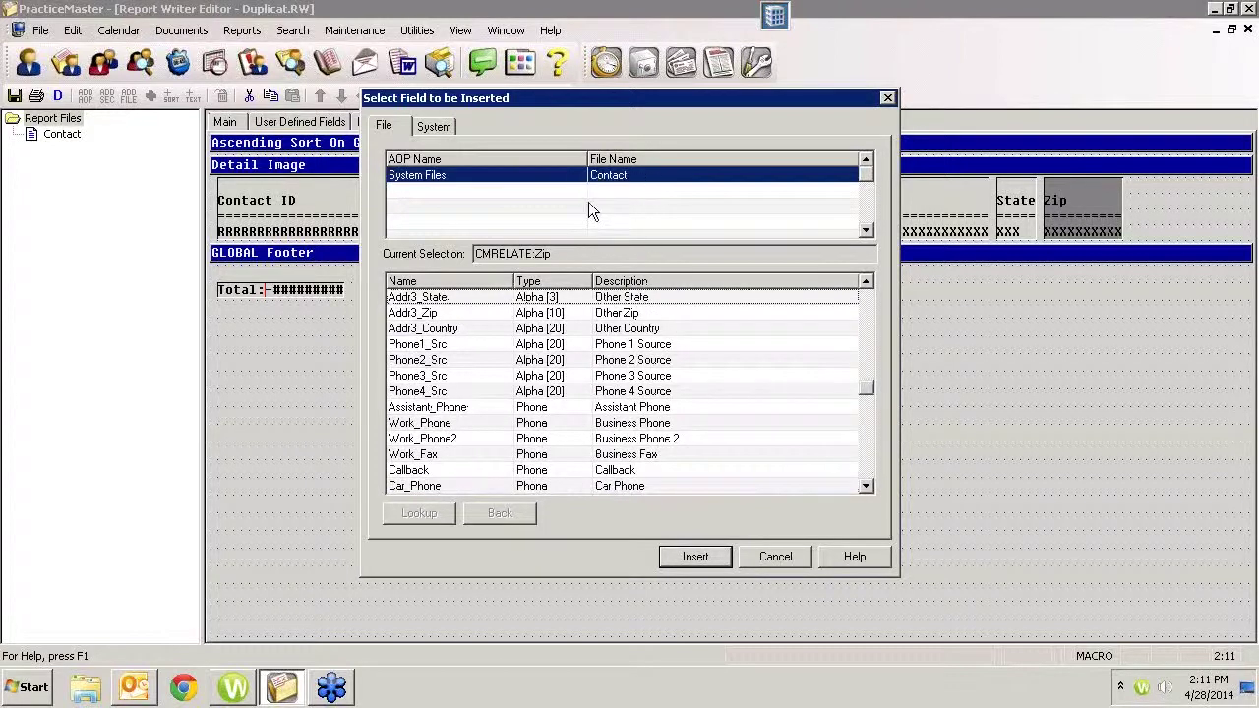
click(774, 557)
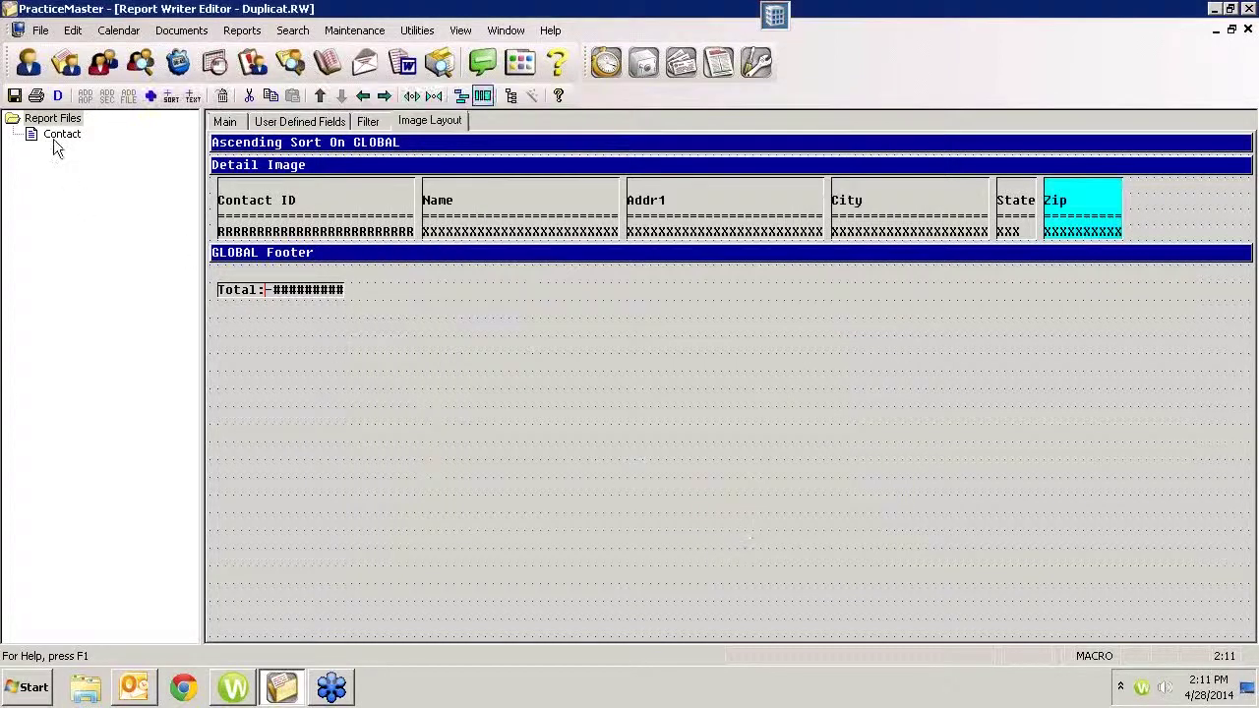
Close the Duplicate Contacts report and open the Alphabetical Client List report's image layout for modification.
click(1247, 28)
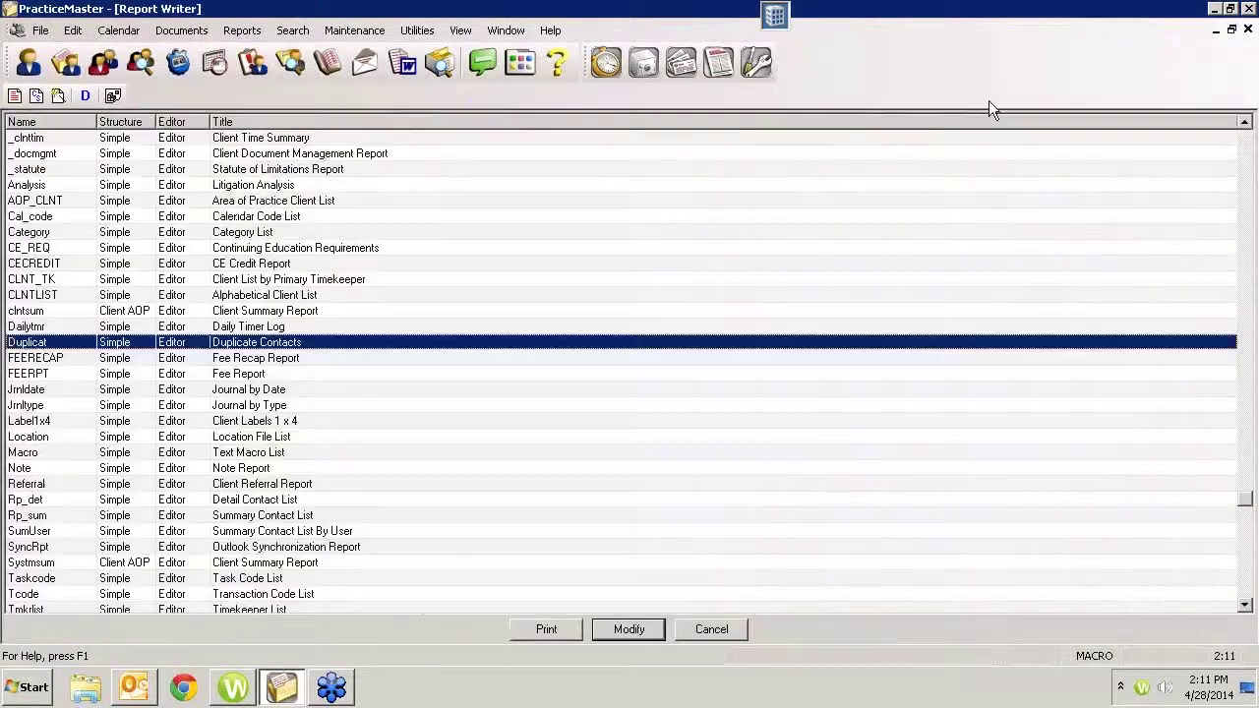
double_click(257, 295)
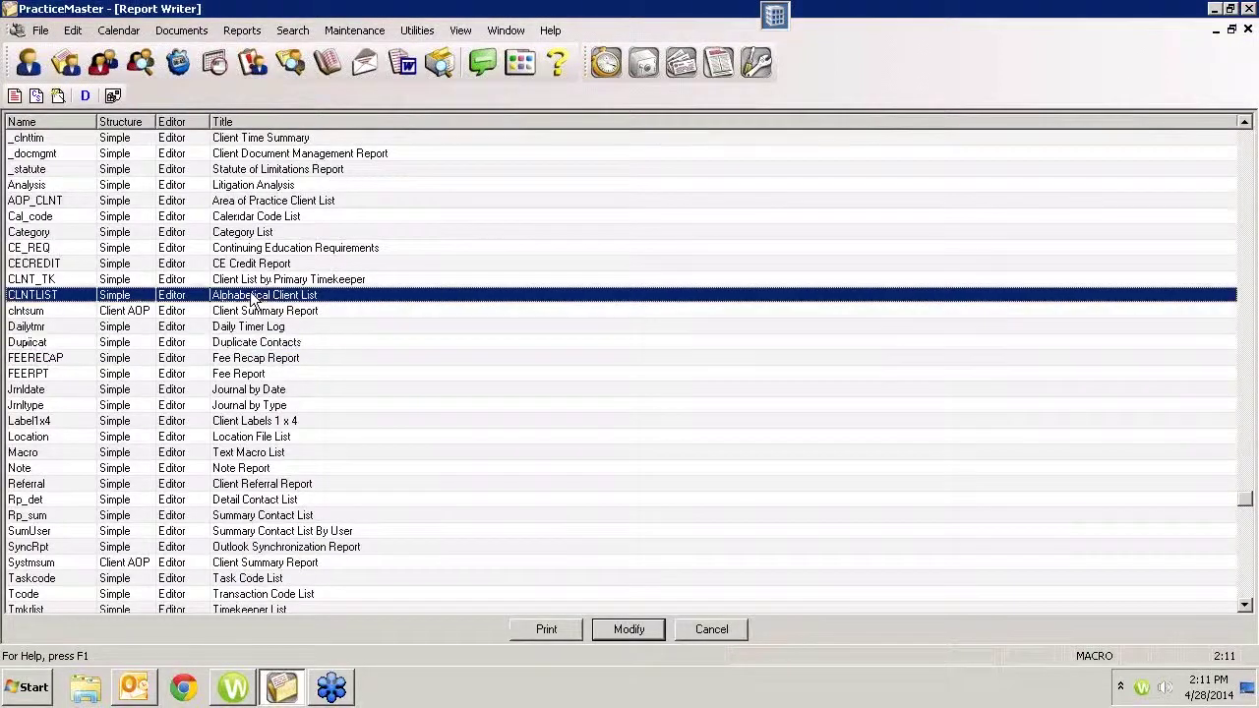
click(171, 203)
click(629, 629)
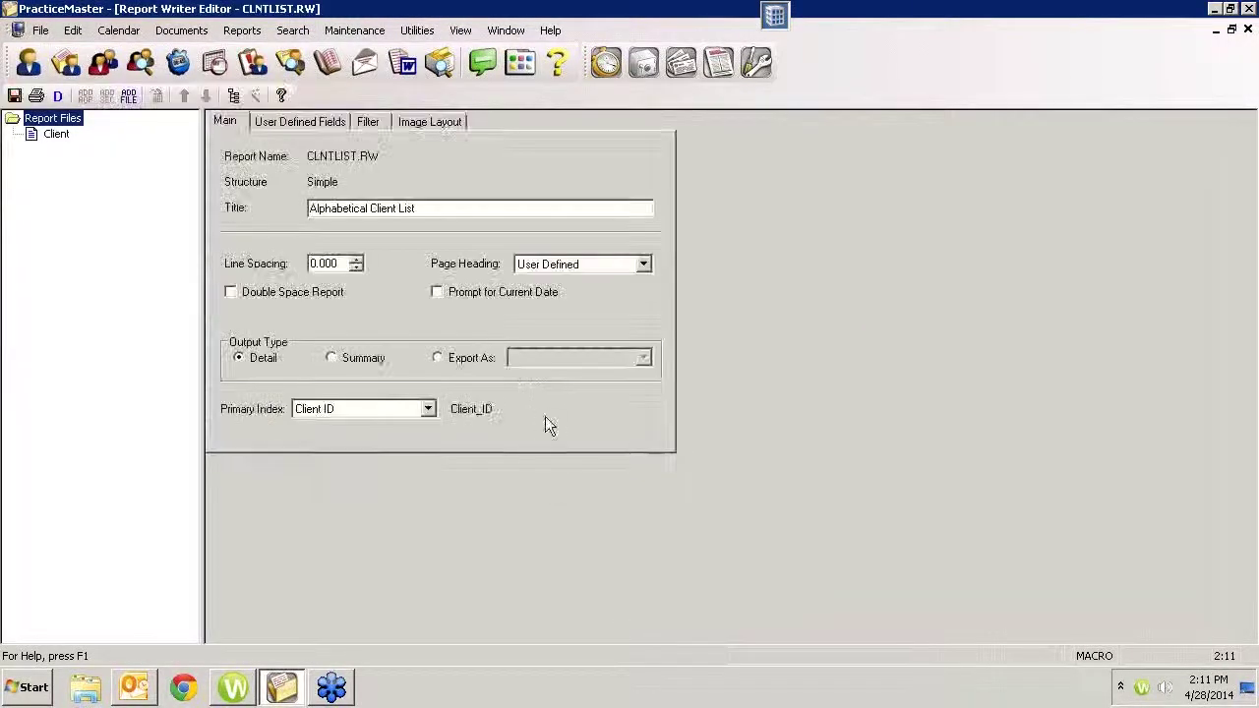
click(418, 124)
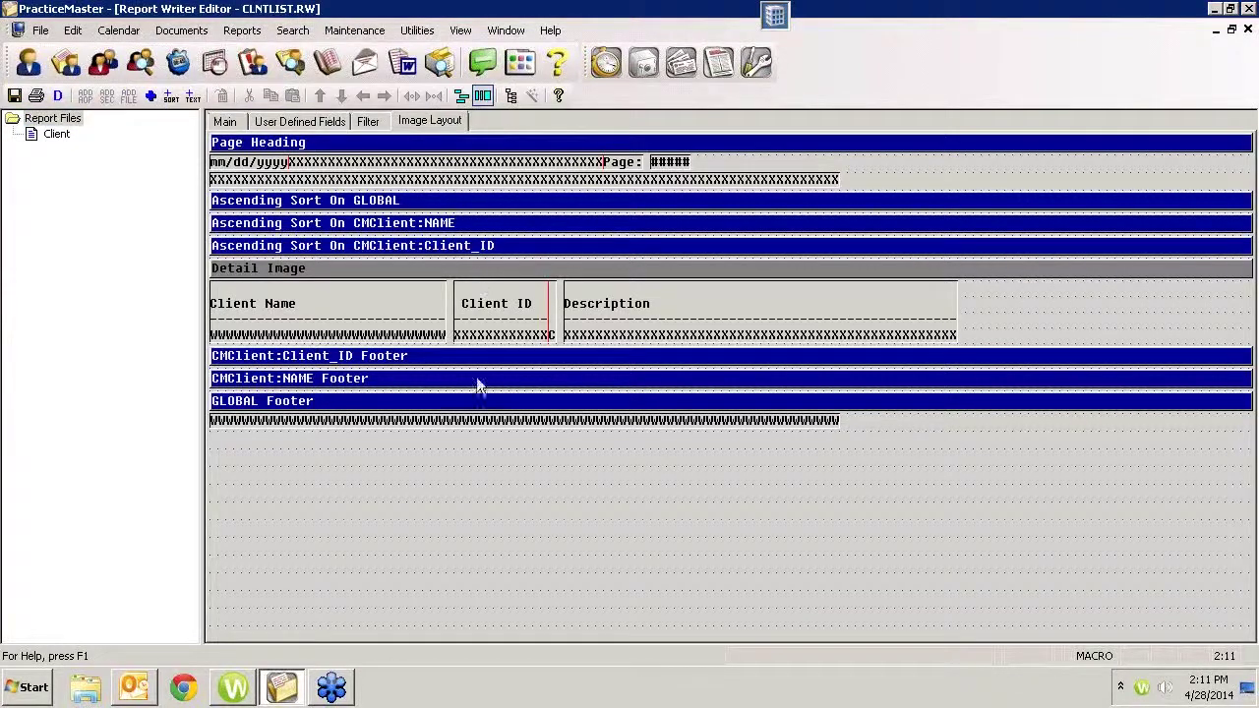
Insert the primary timekeeper's Initials field after the Description column with default properties, and close the report editor.
click(694, 324)
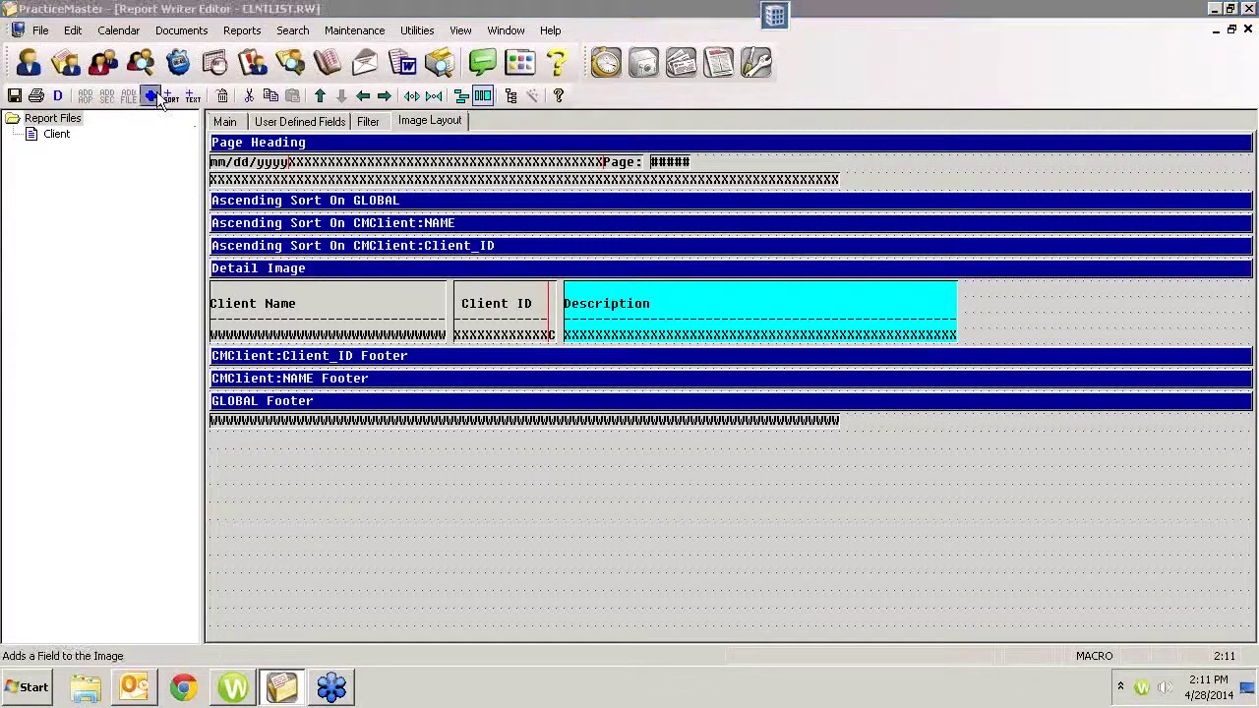
click(152, 95)
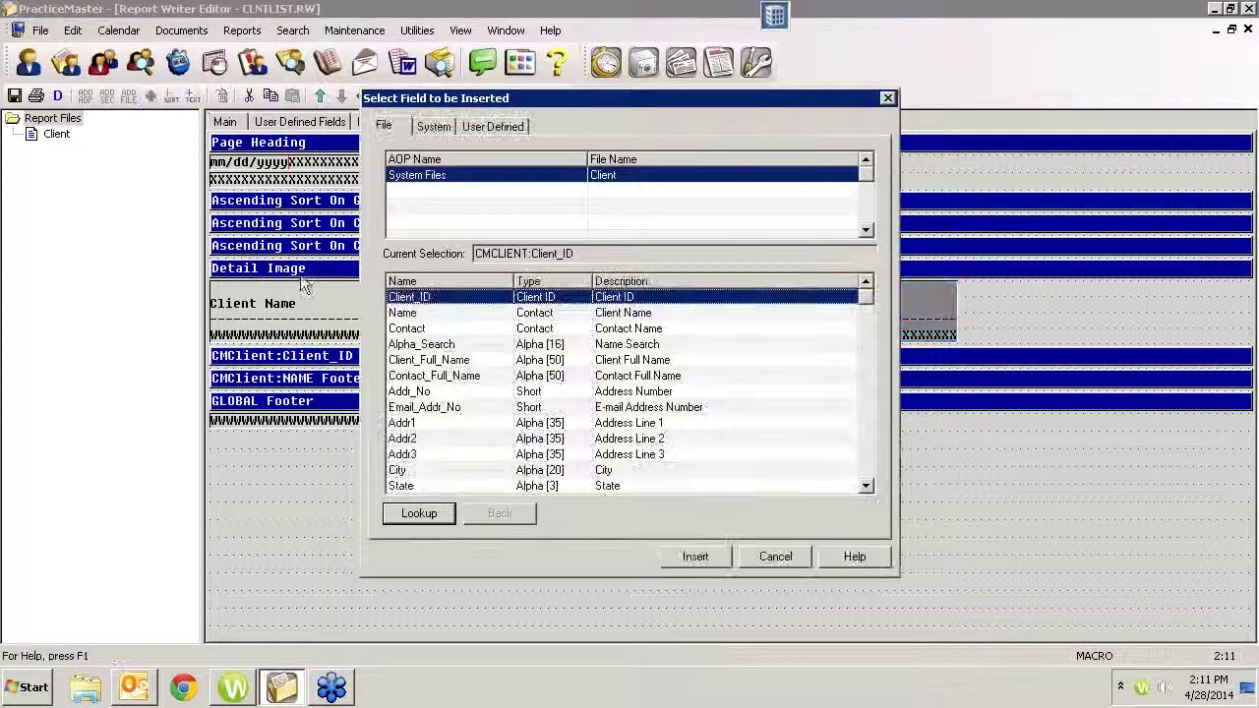
click(865, 448)
click(865, 448)
click(865, 449)
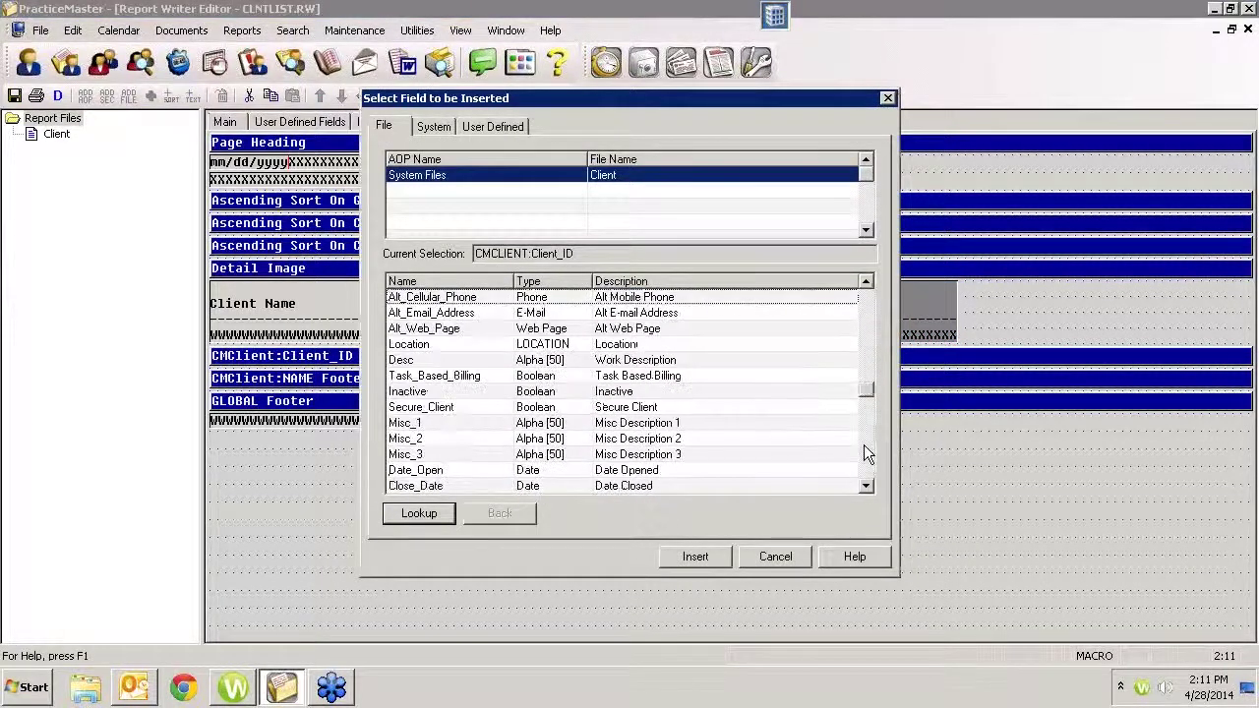
click(864, 449)
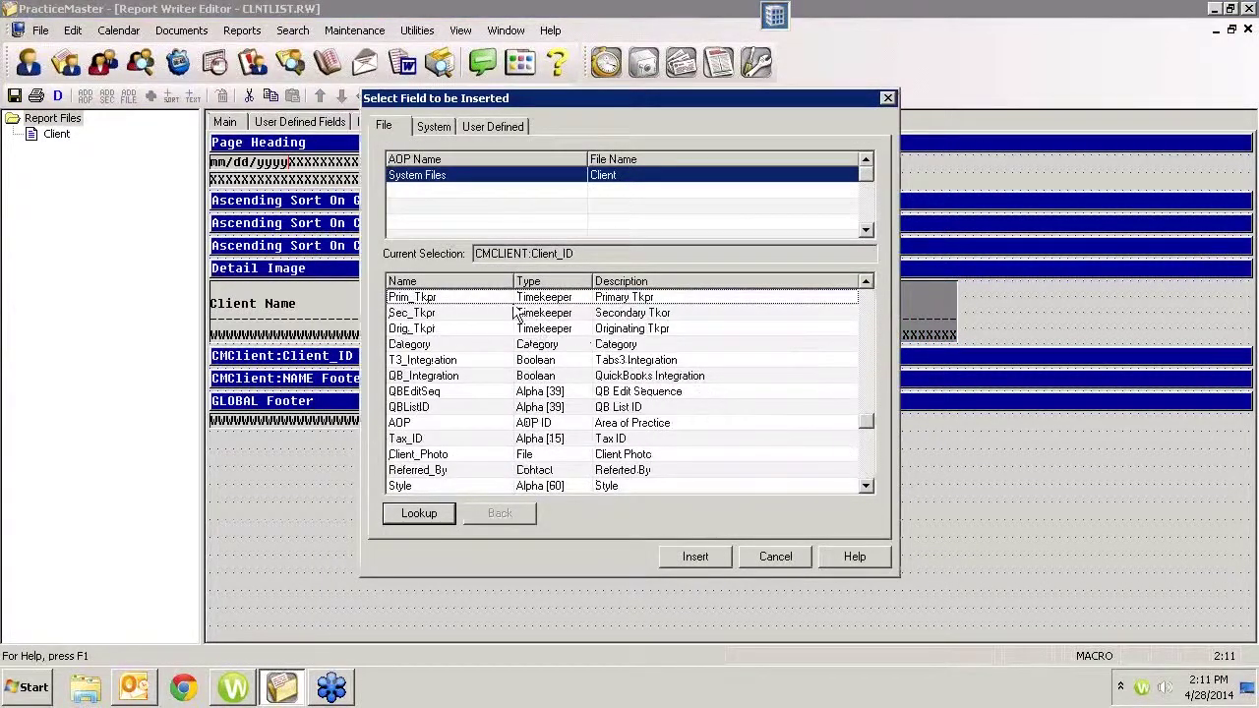
click(603, 297)
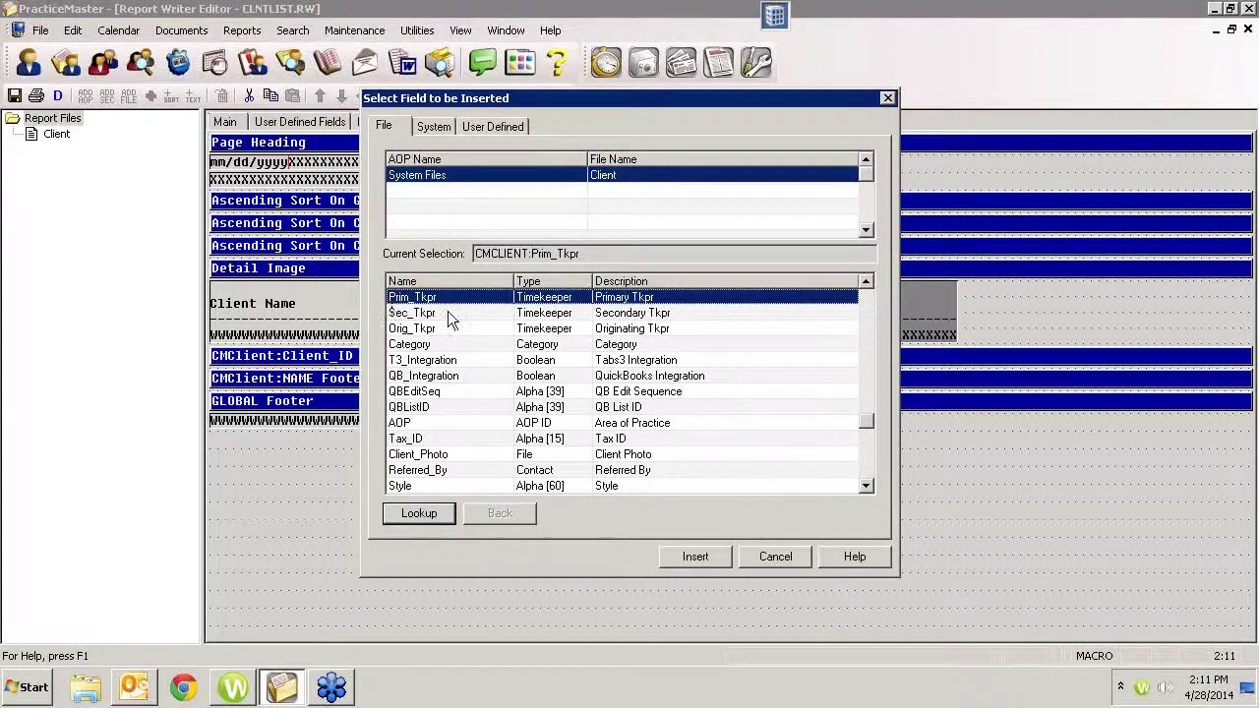
click(423, 514)
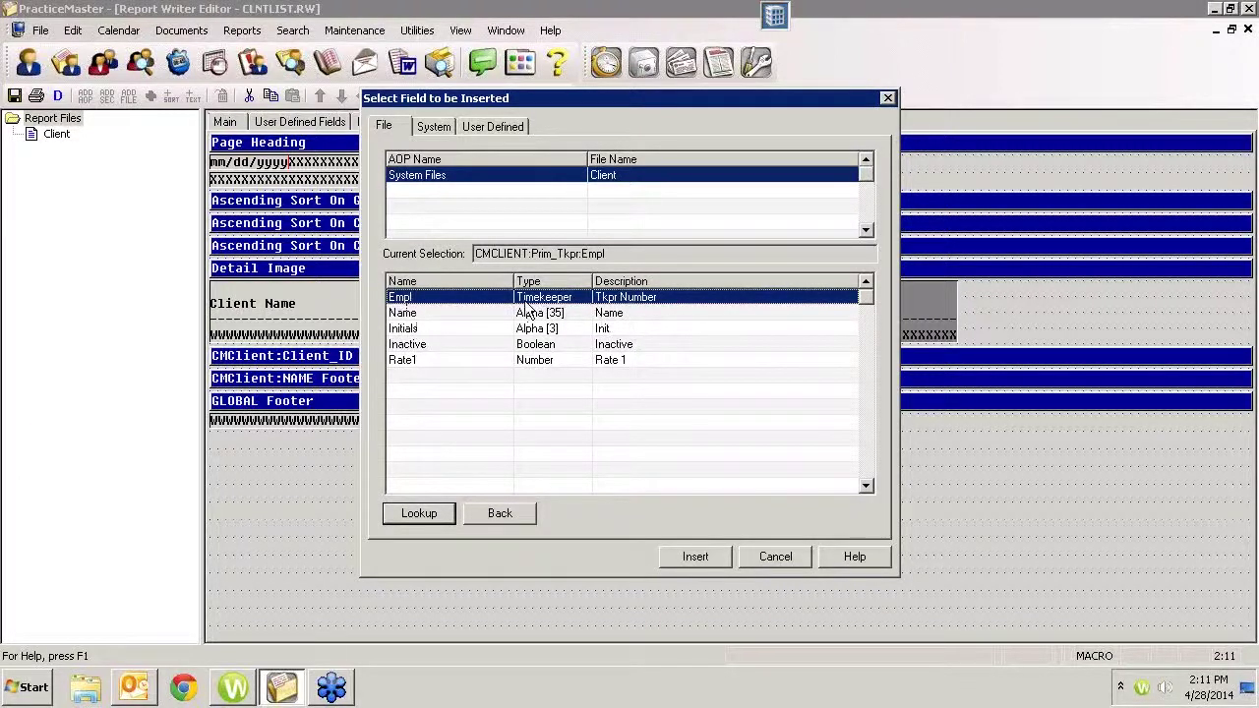
double_click(408, 329)
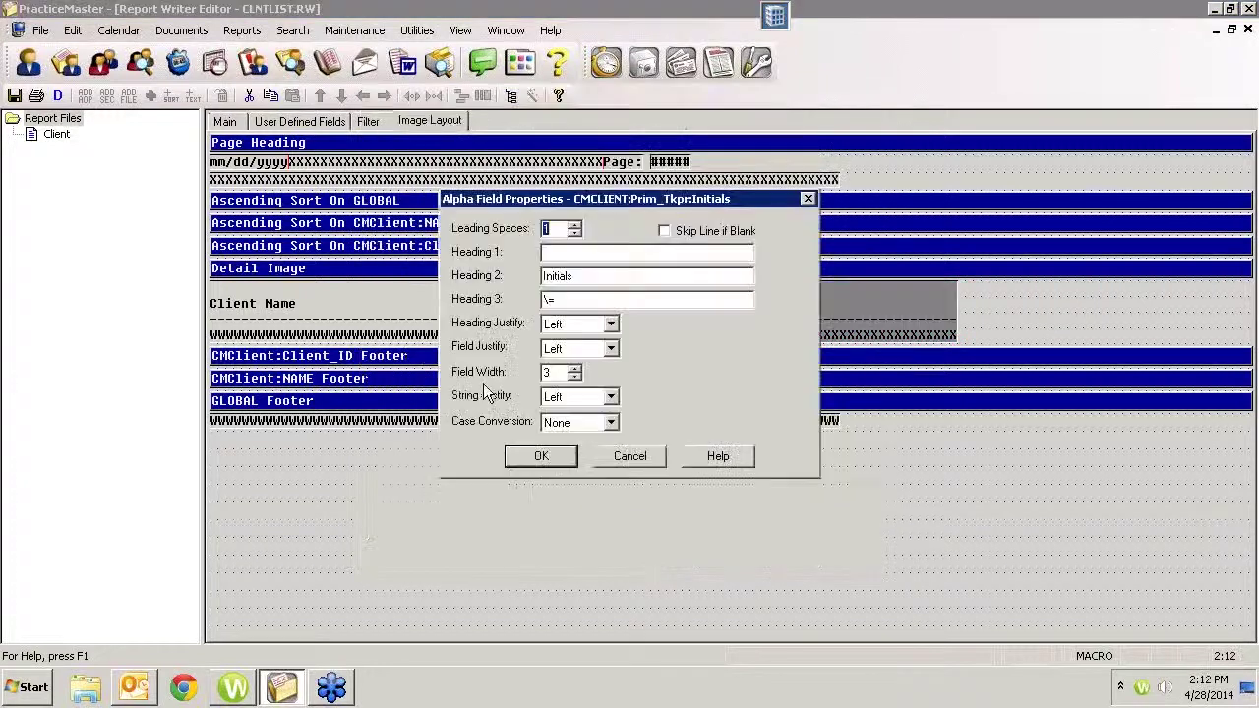
click(542, 459)
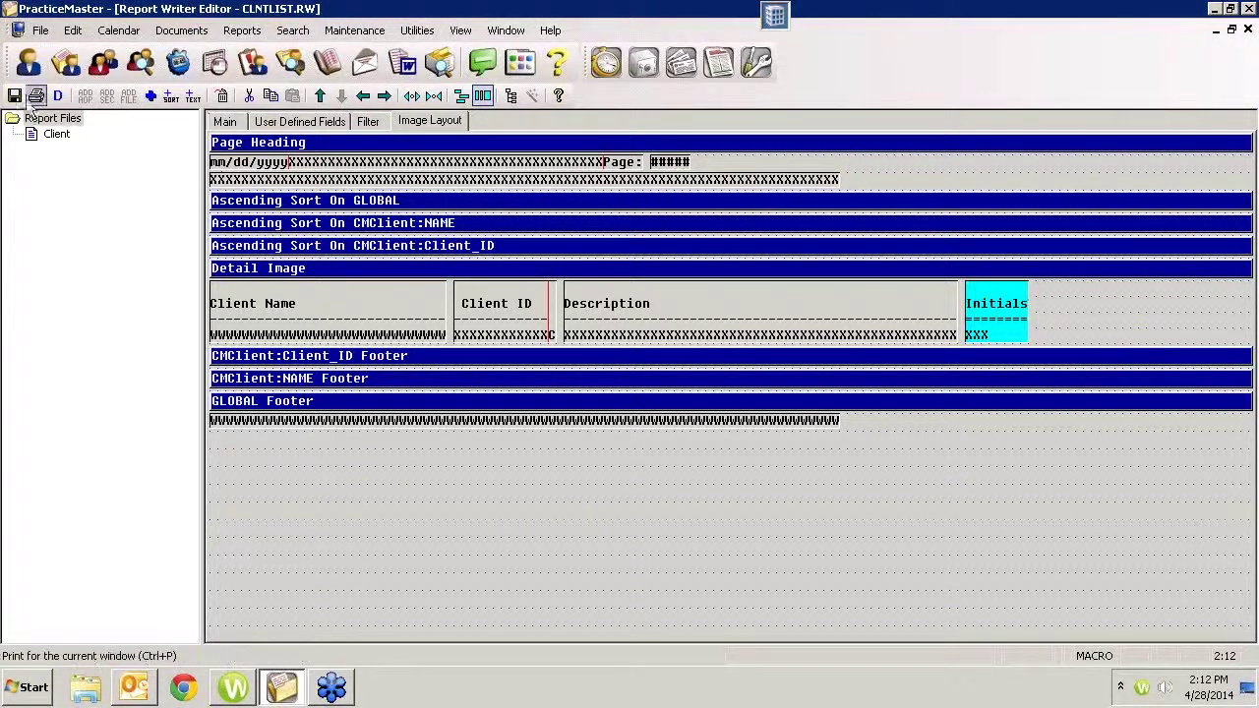
click(1248, 28)
click(668, 379)
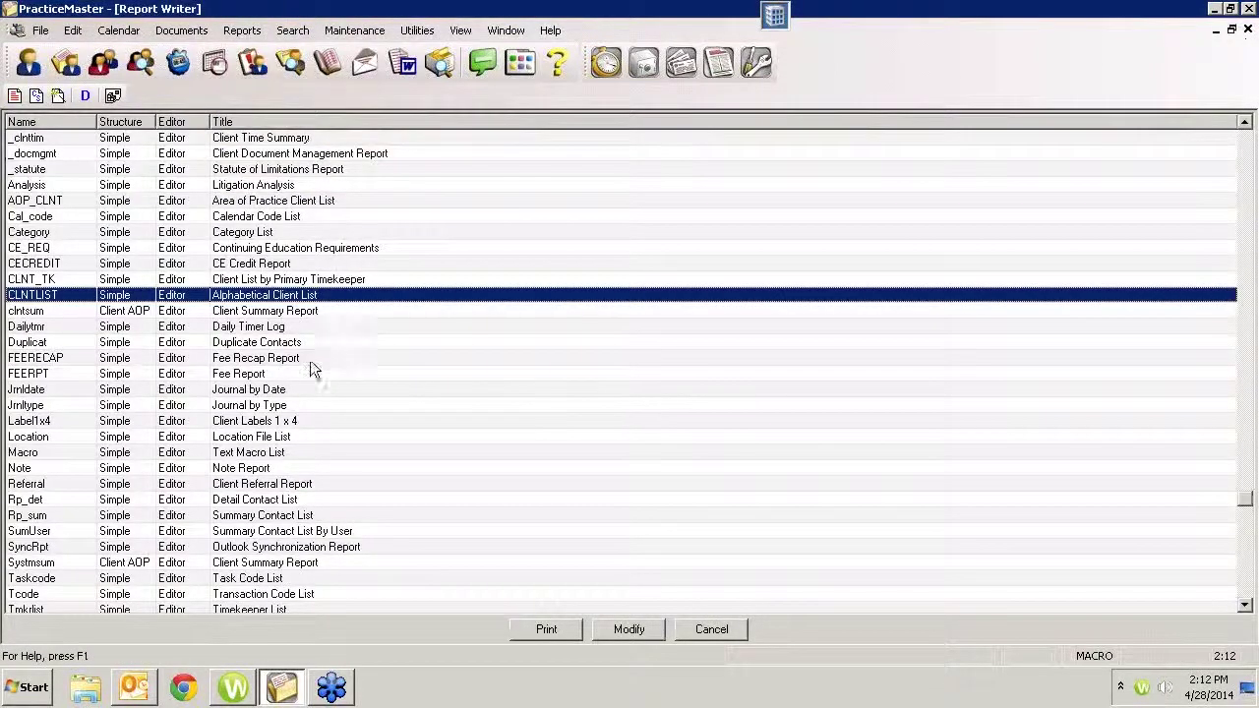
Preview the Fee Recap Report for 11/17/2014 with the timekeeper range blank, review its pages and close the preview.
click(253, 361)
click(557, 629)
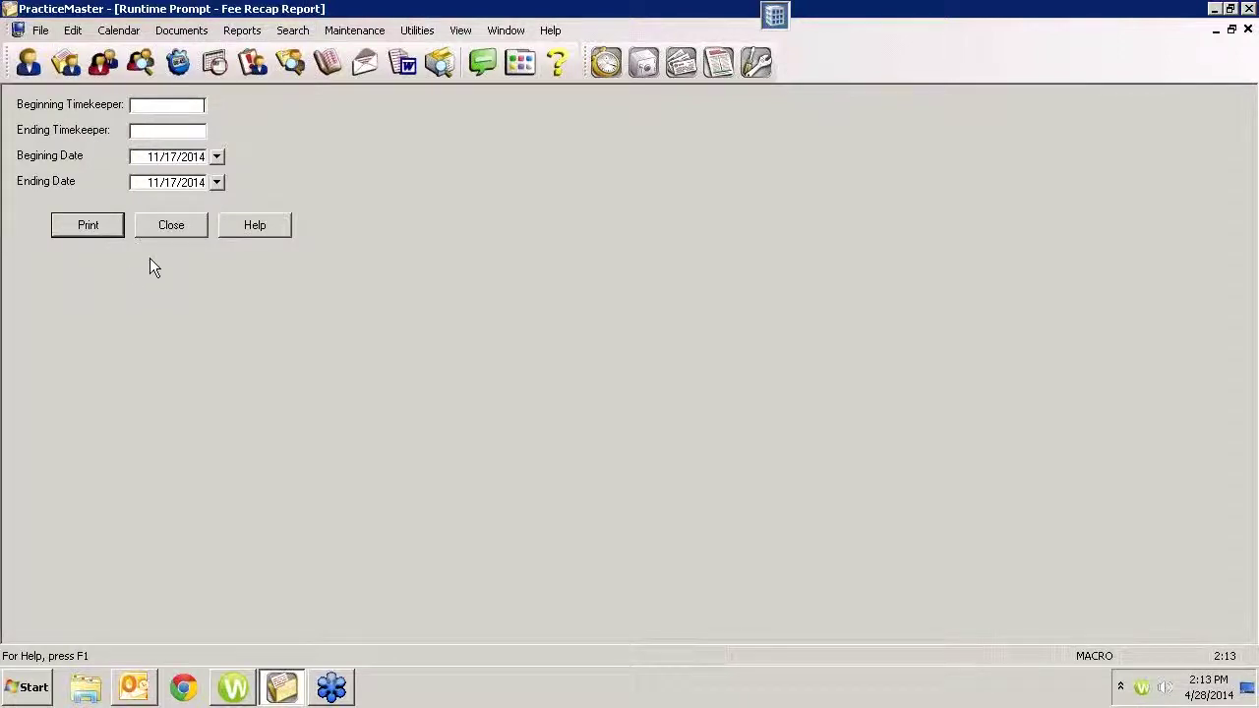
click(98, 229)
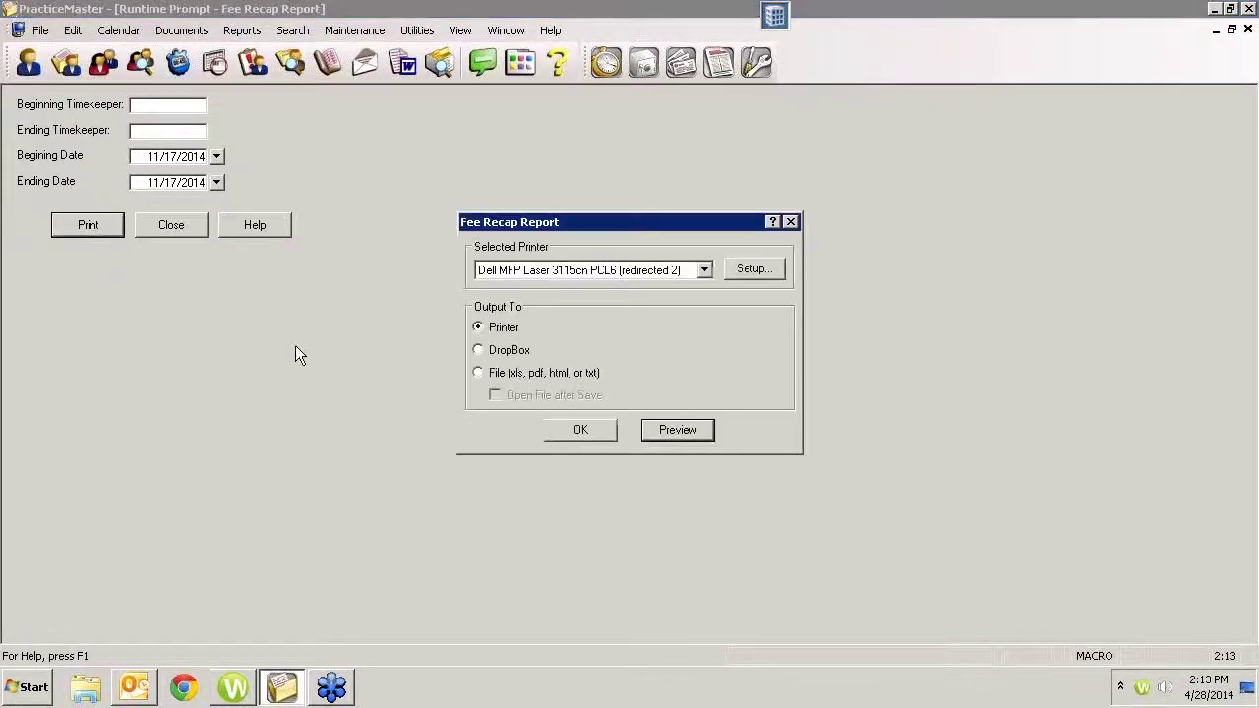
click(681, 432)
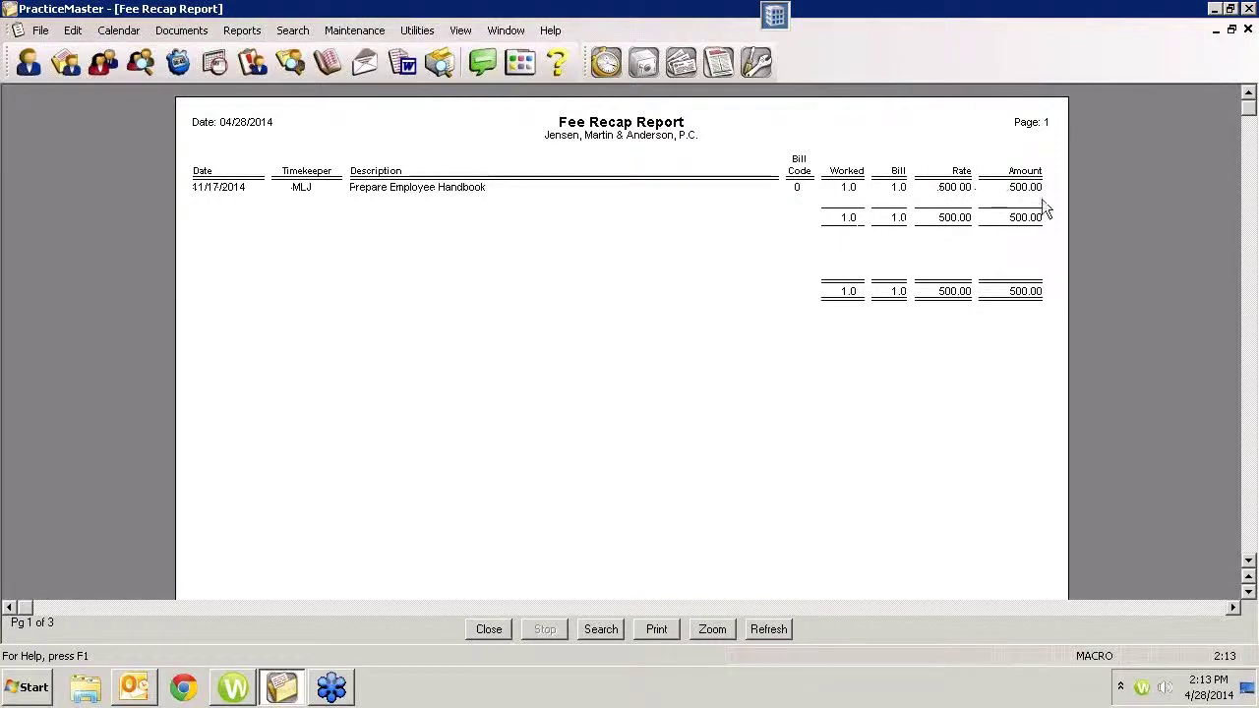
click(1252, 536)
click(1252, 536)
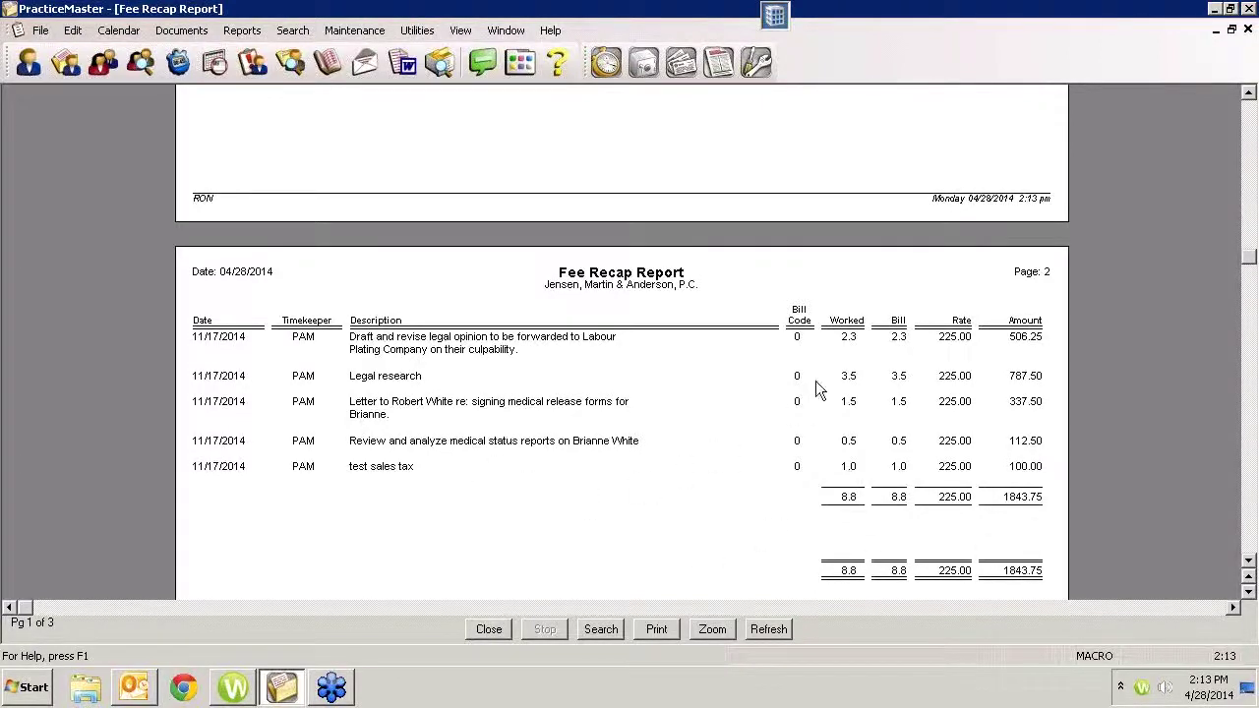
click(1250, 543)
click(1250, 543)
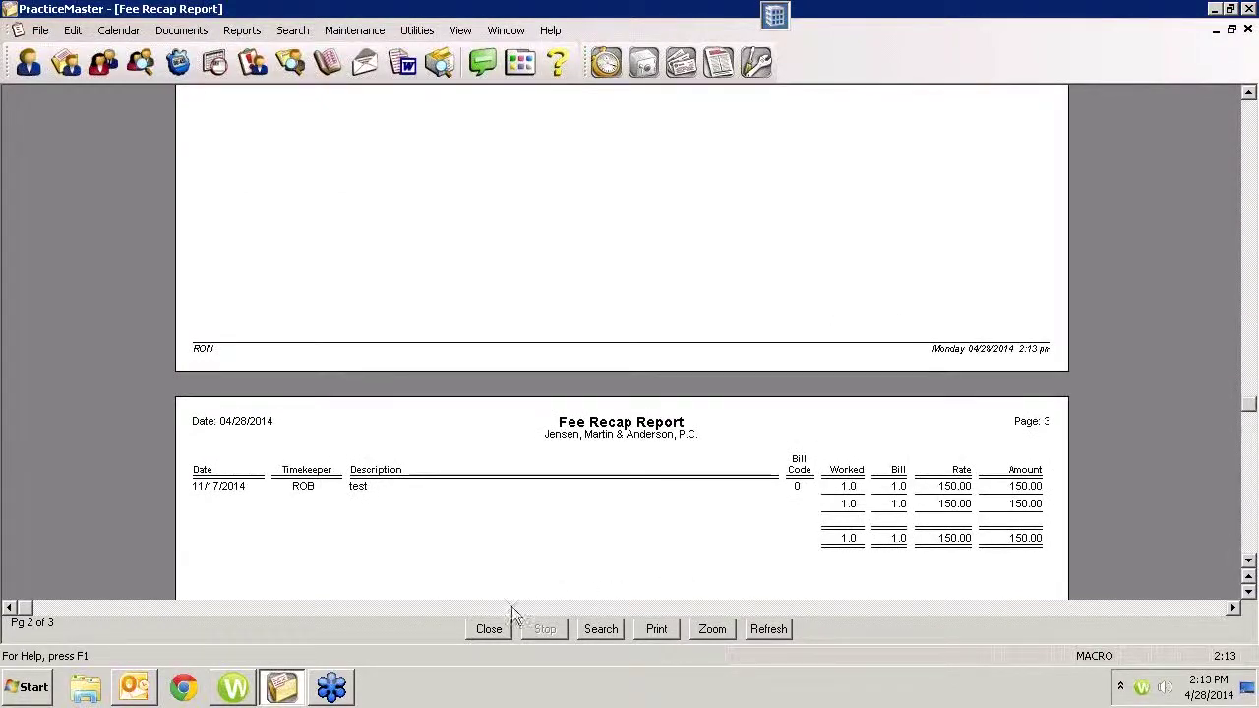
click(490, 631)
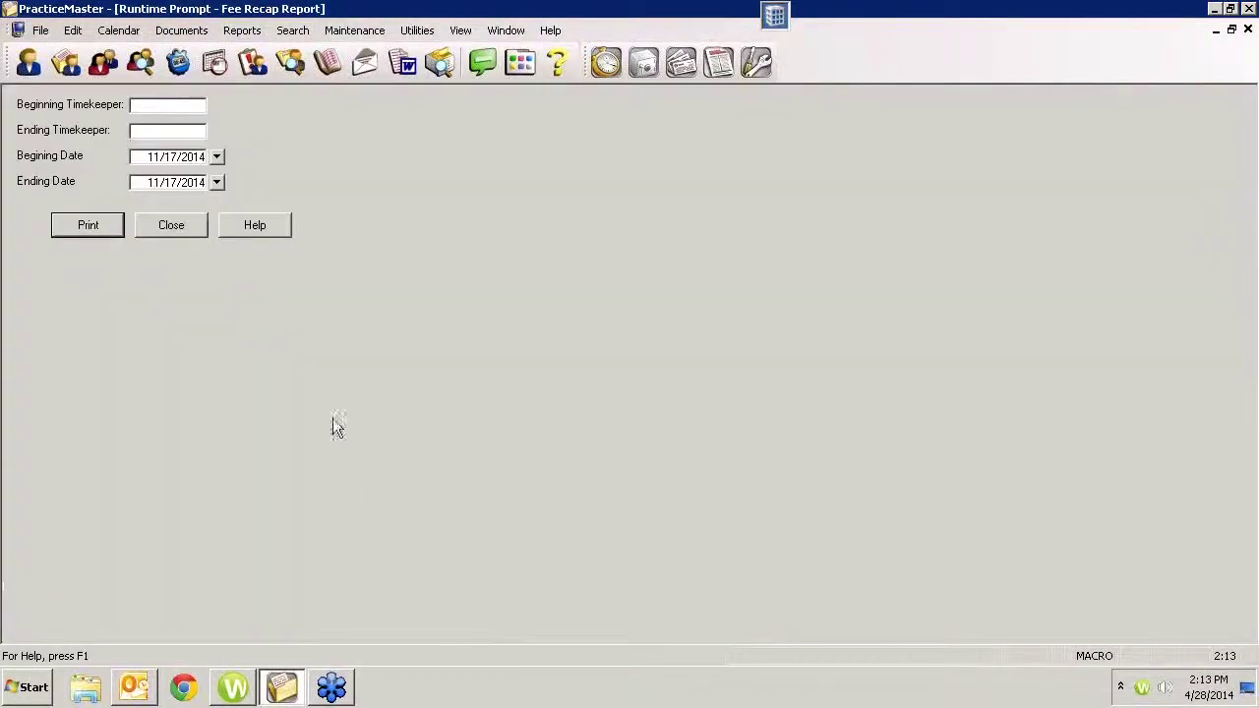
Preview the Fee Recap Report for timekeeper 2 only, then close the preview and leave the Report Writer.
click(183, 109)
text(2)
key(Tab)
text(2)
click(88, 226)
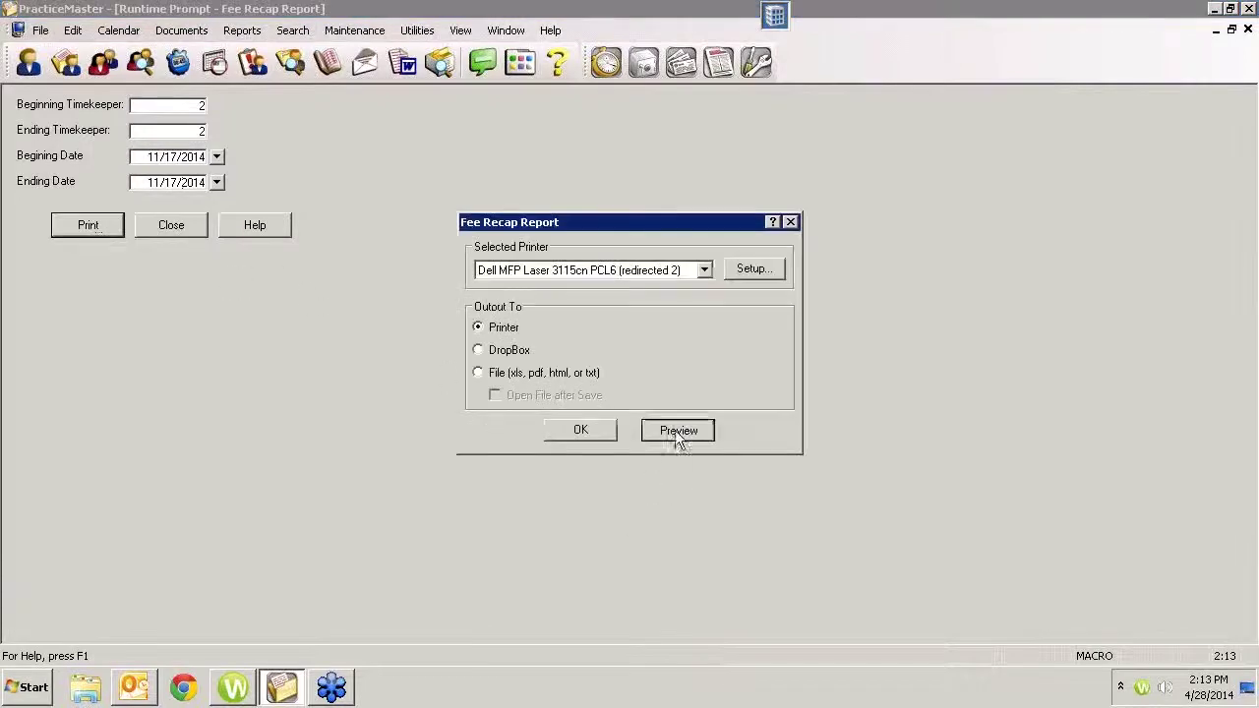
click(678, 431)
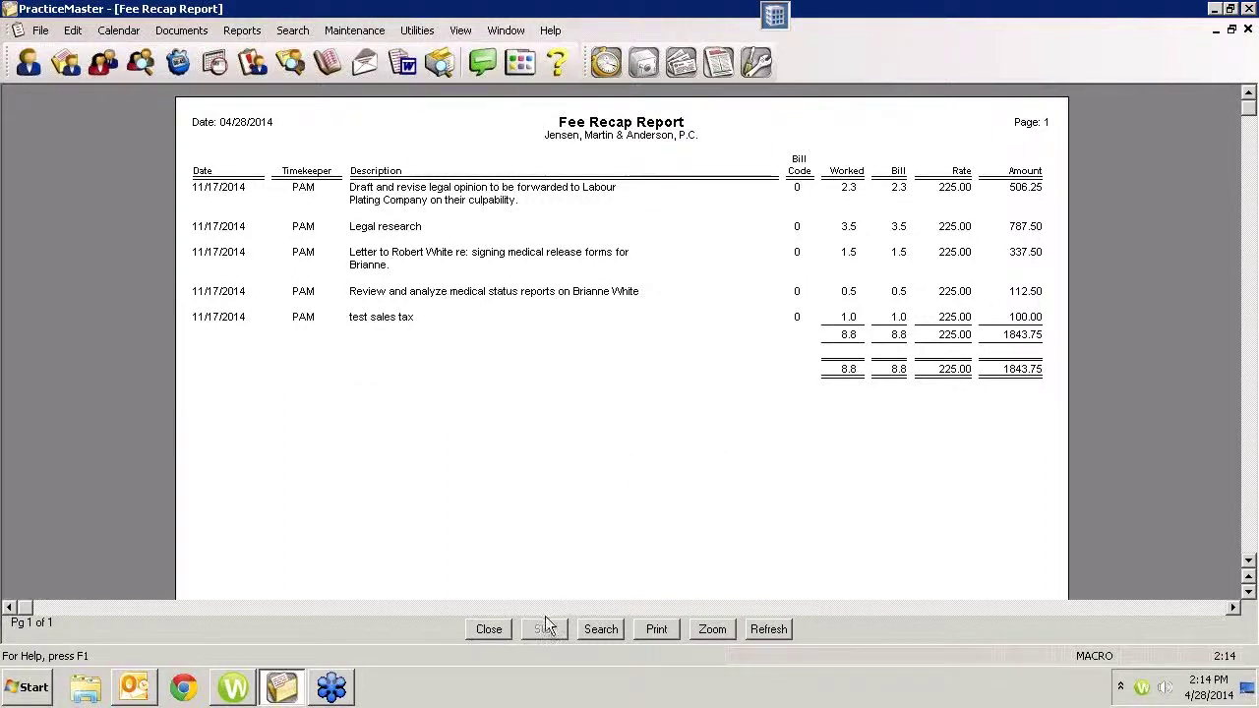
click(487, 630)
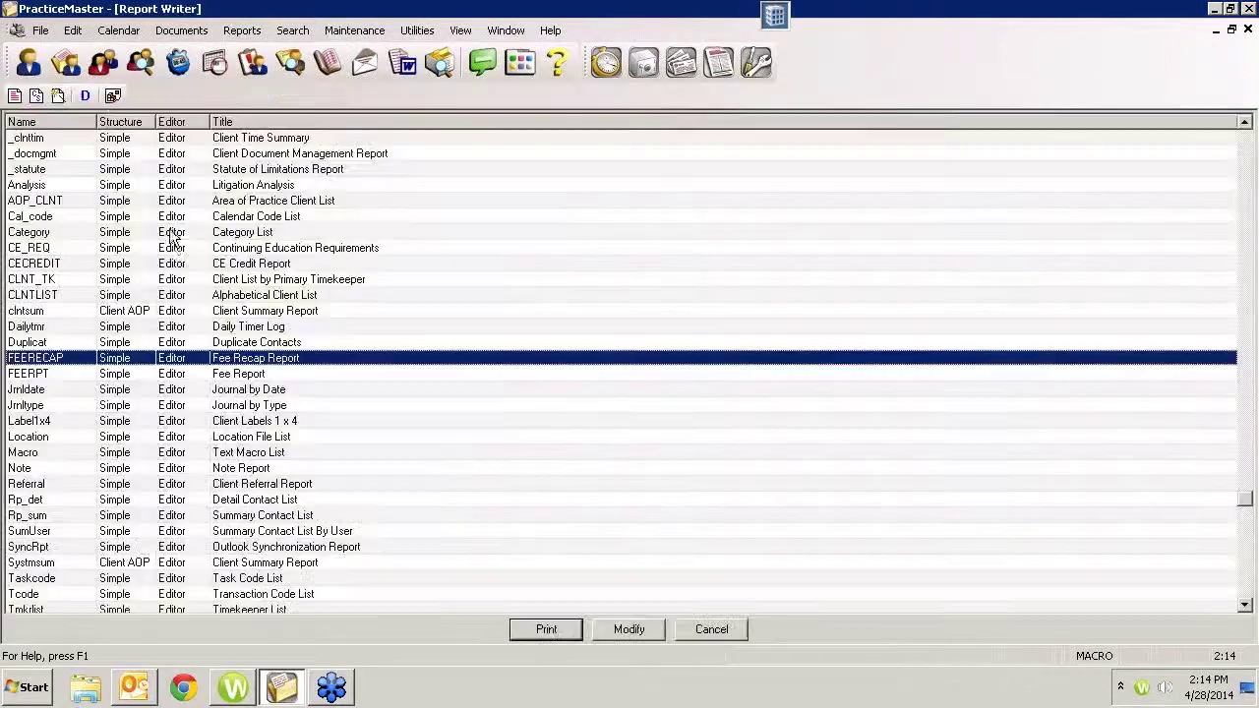
click(169, 228)
click(696, 630)
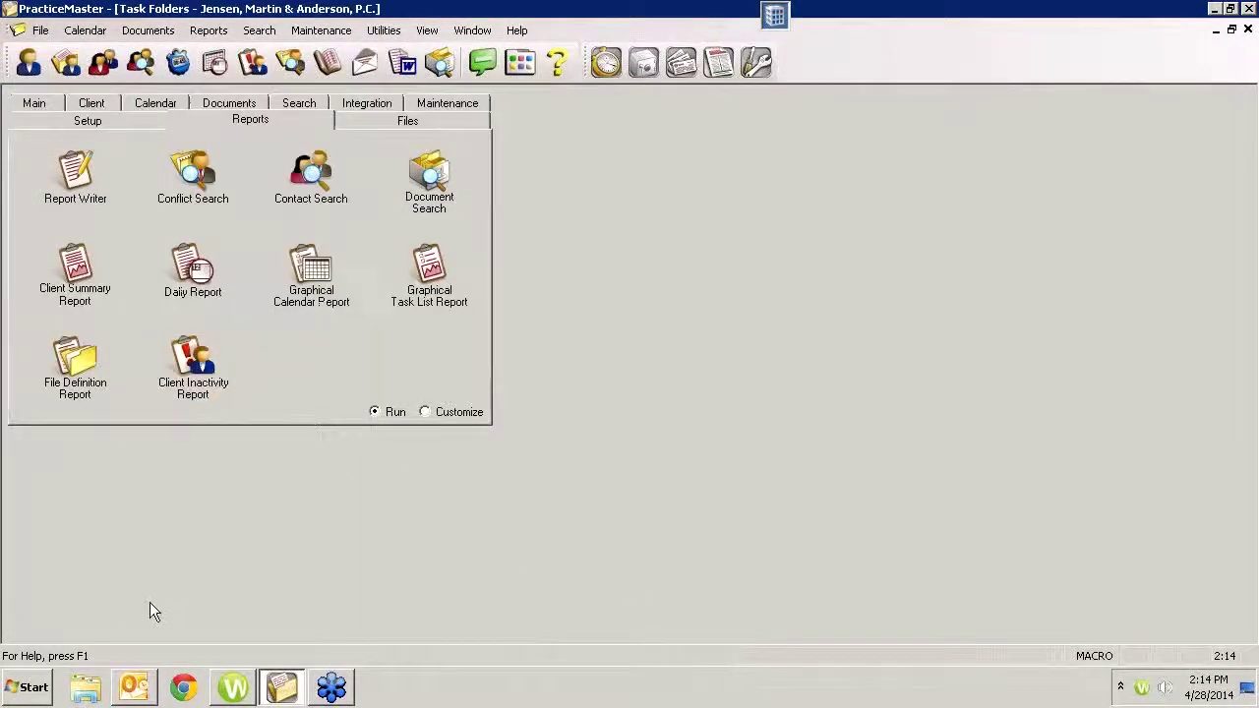
Switch to Windows Explorer and open the STINFR folder inside Root on the 1544 Volume (S:) drive.
click(86, 686)
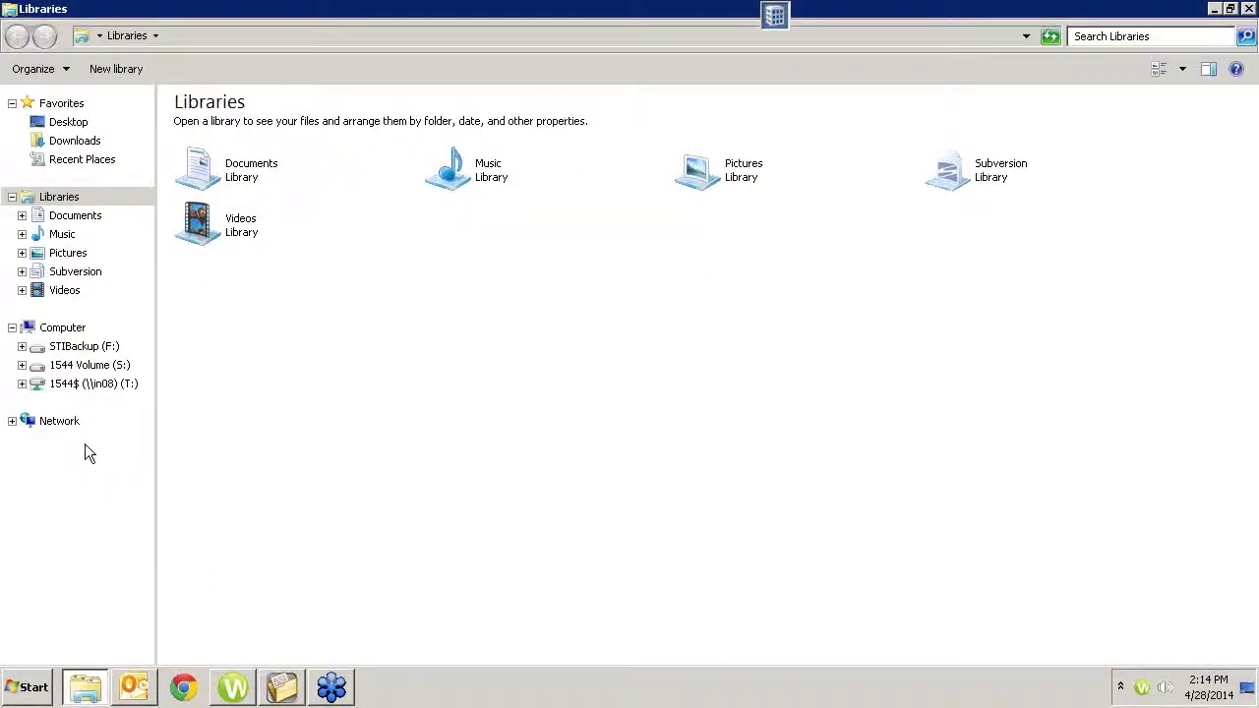
click(87, 367)
double_click(213, 124)
double_click(209, 468)
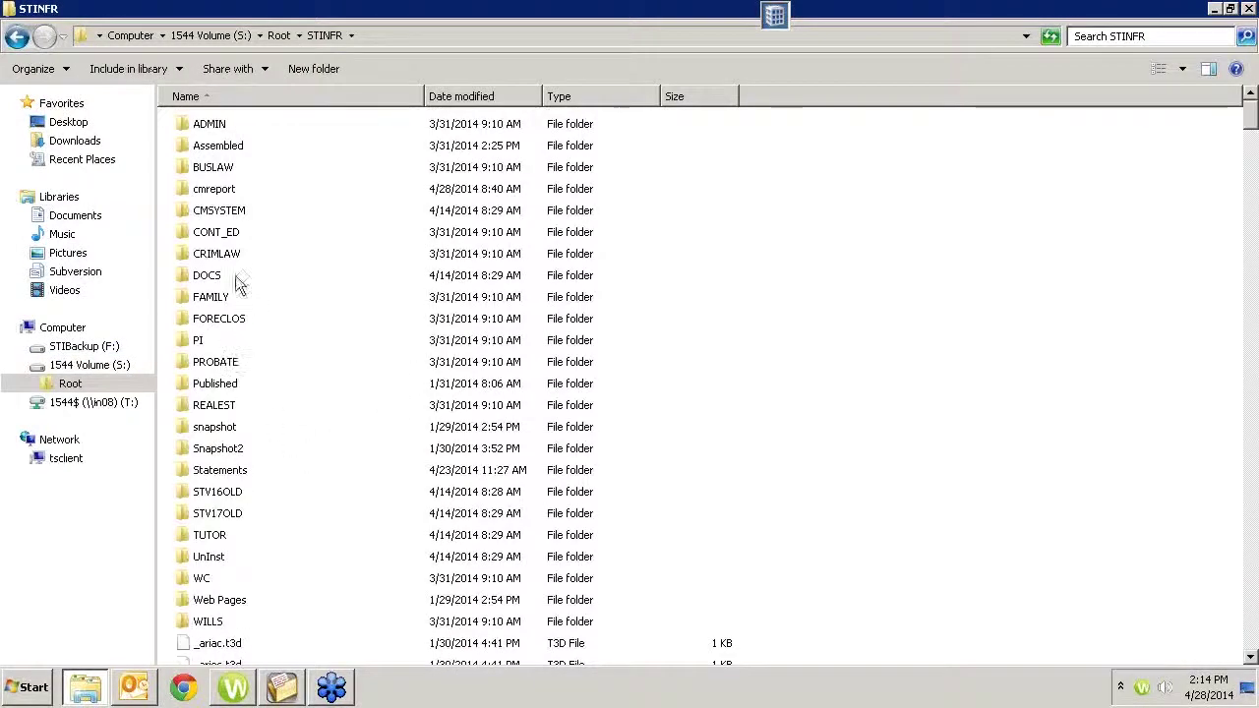
Locate FEERECAP.RW in the cmreport folder, and find its matching Fee Recap Report entry in PracticeMaster's Report Writer list.
double_click(193, 189)
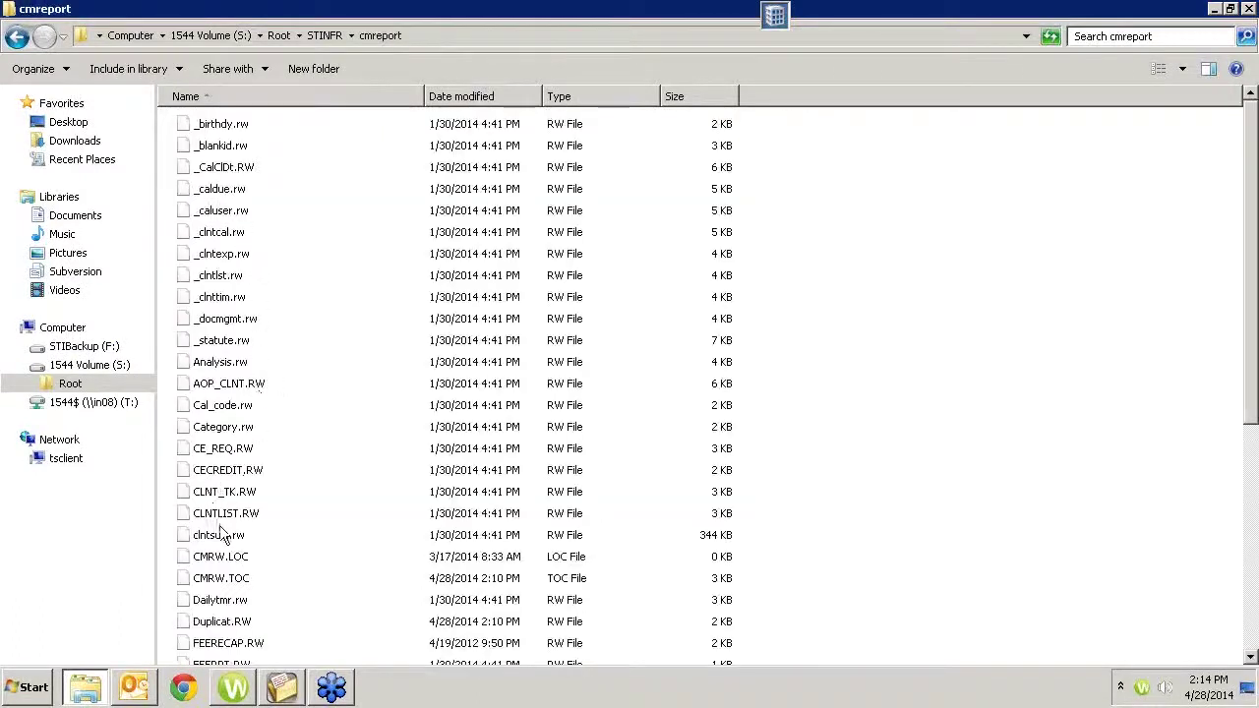
scroll(221, 531, down, 2)
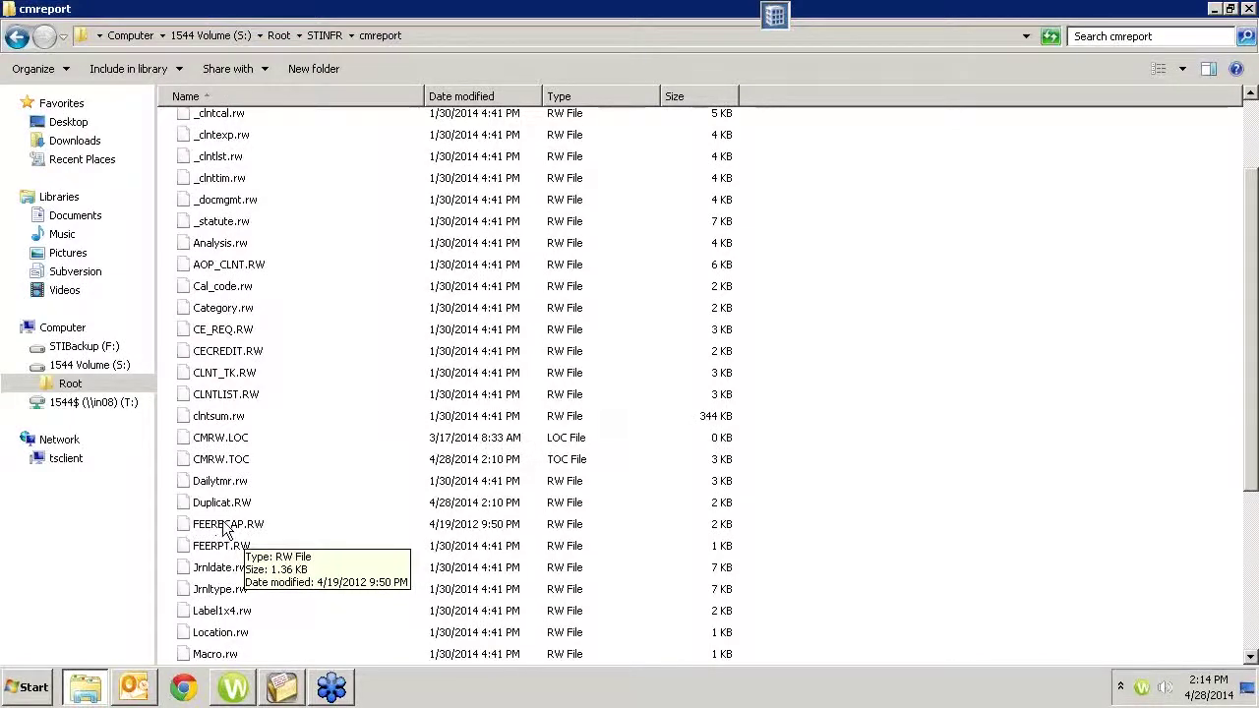
click(283, 688)
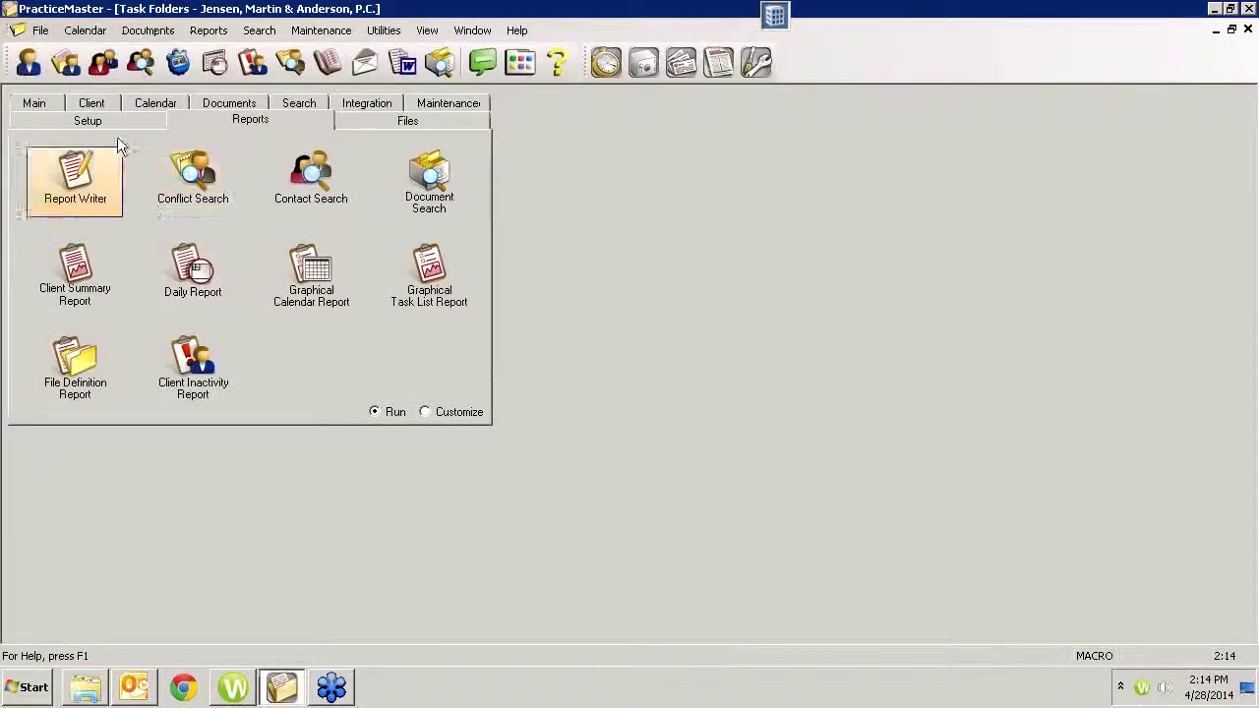
click(79, 177)
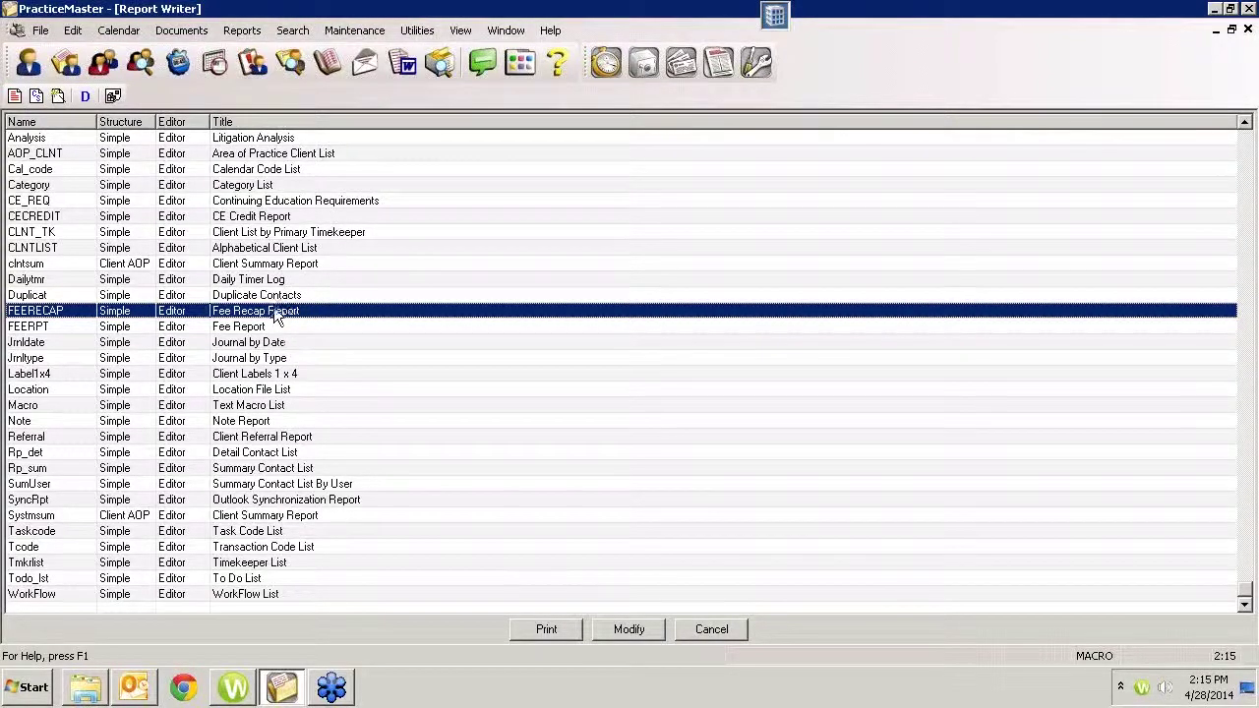
click(712, 630)
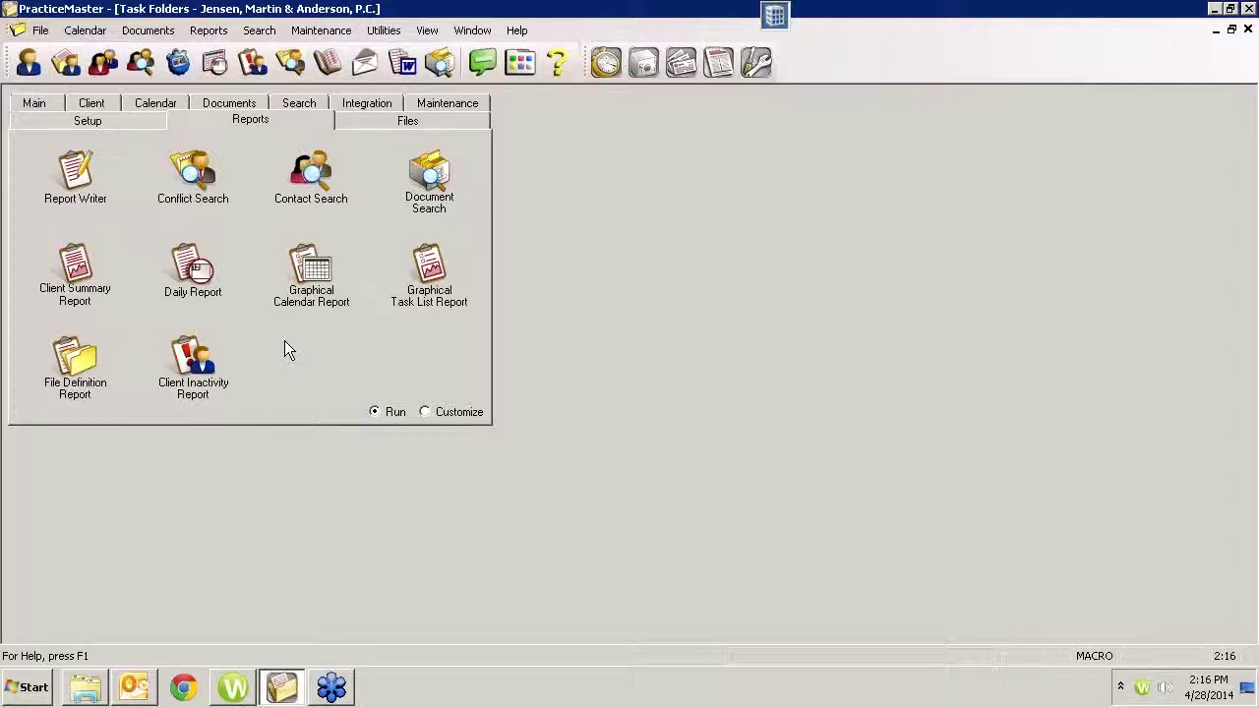
Open the Client file and view its list through the MLJ's Clients, PAM's Clients and RPA's Clients filters in turn.
click(44, 105)
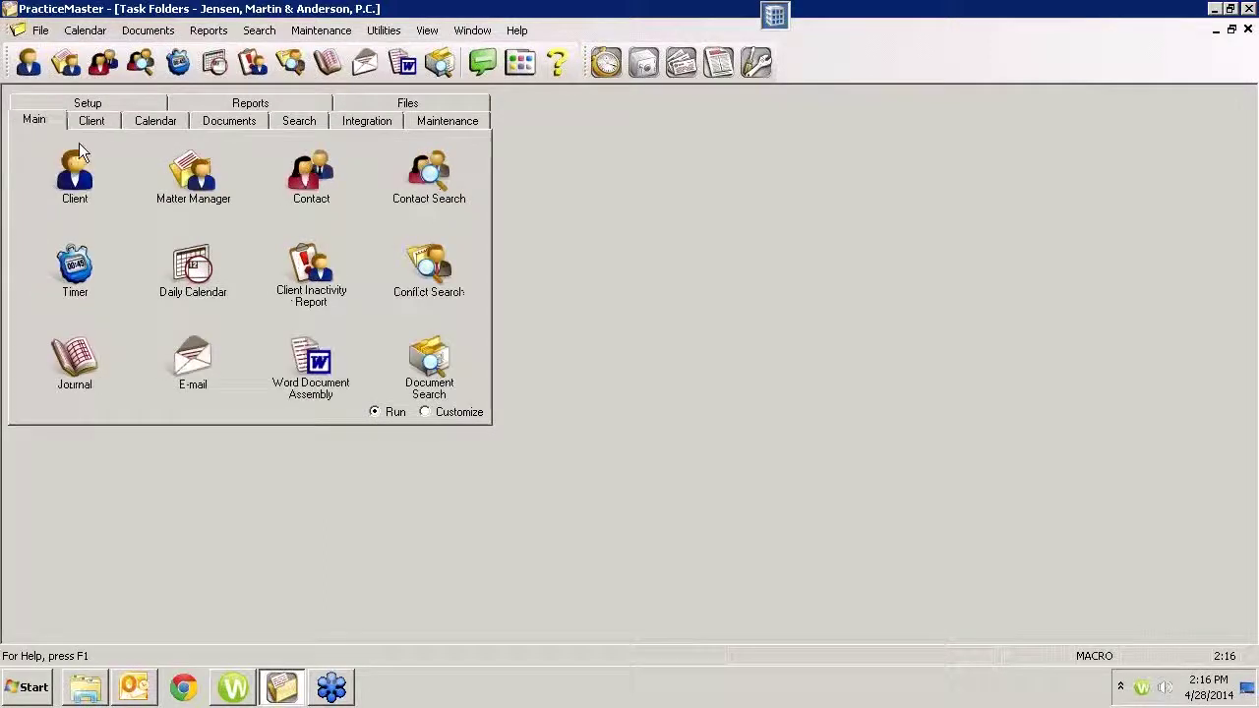
click(67, 167)
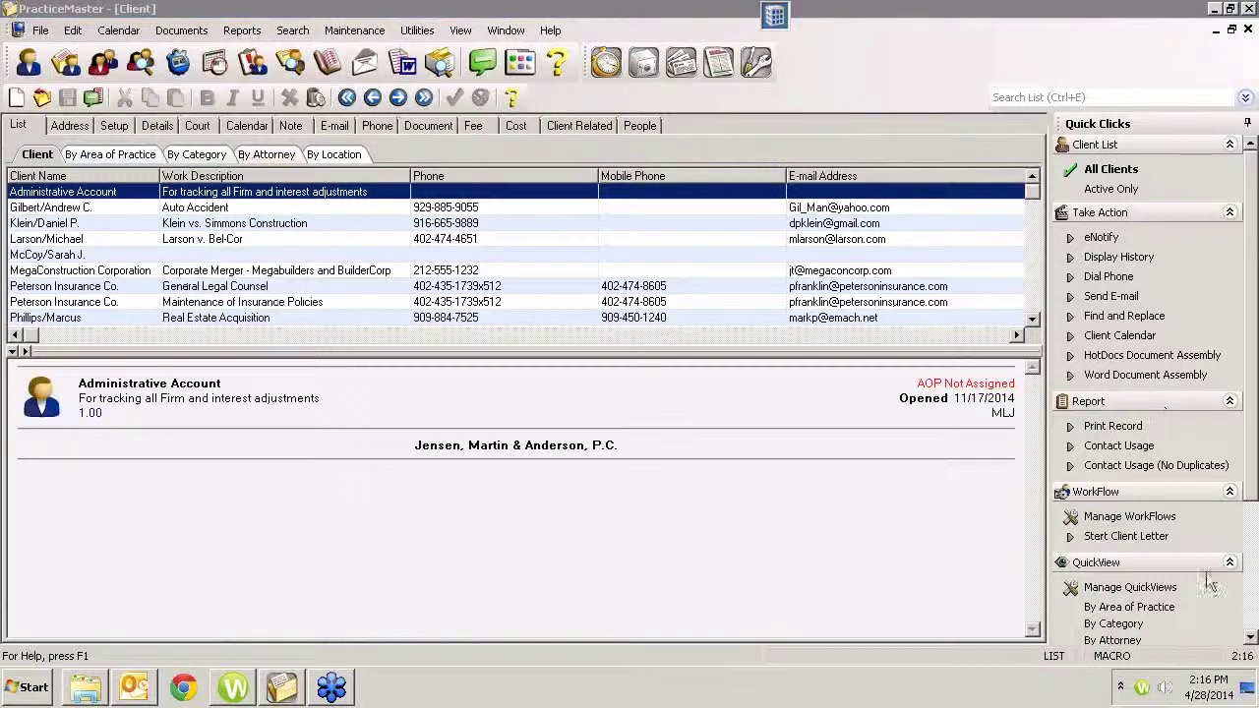
click(1253, 612)
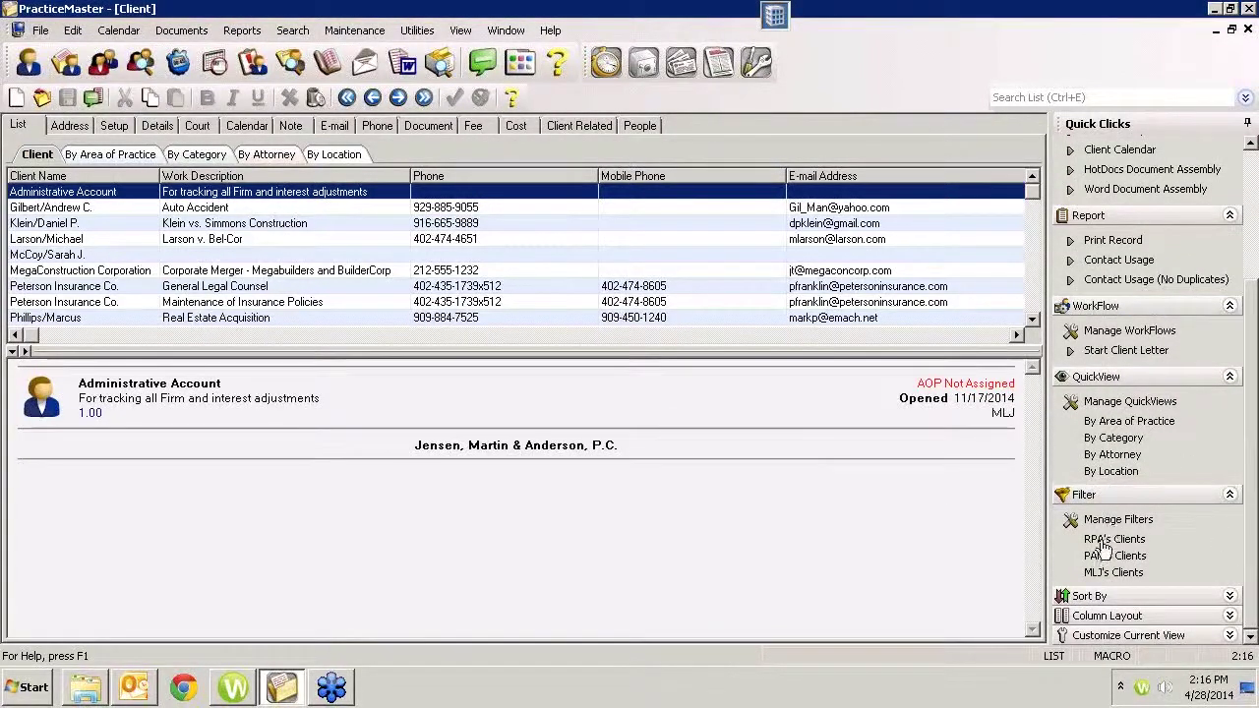
click(1107, 573)
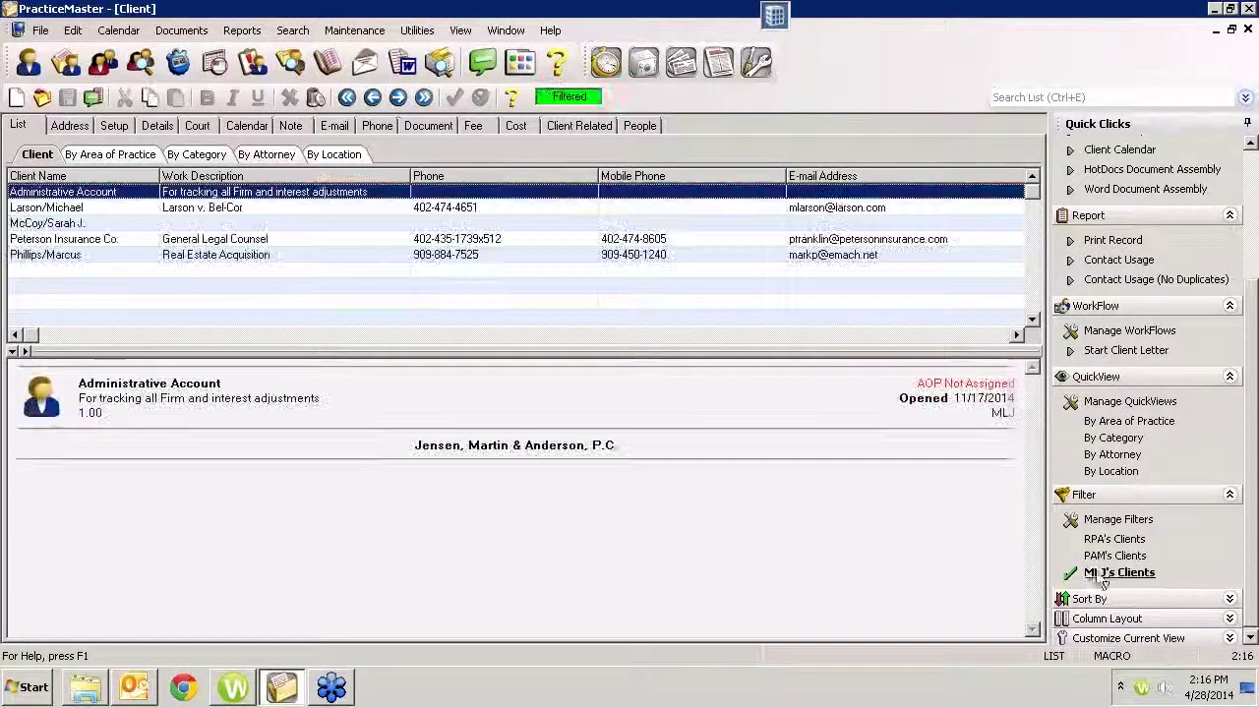
click(1115, 556)
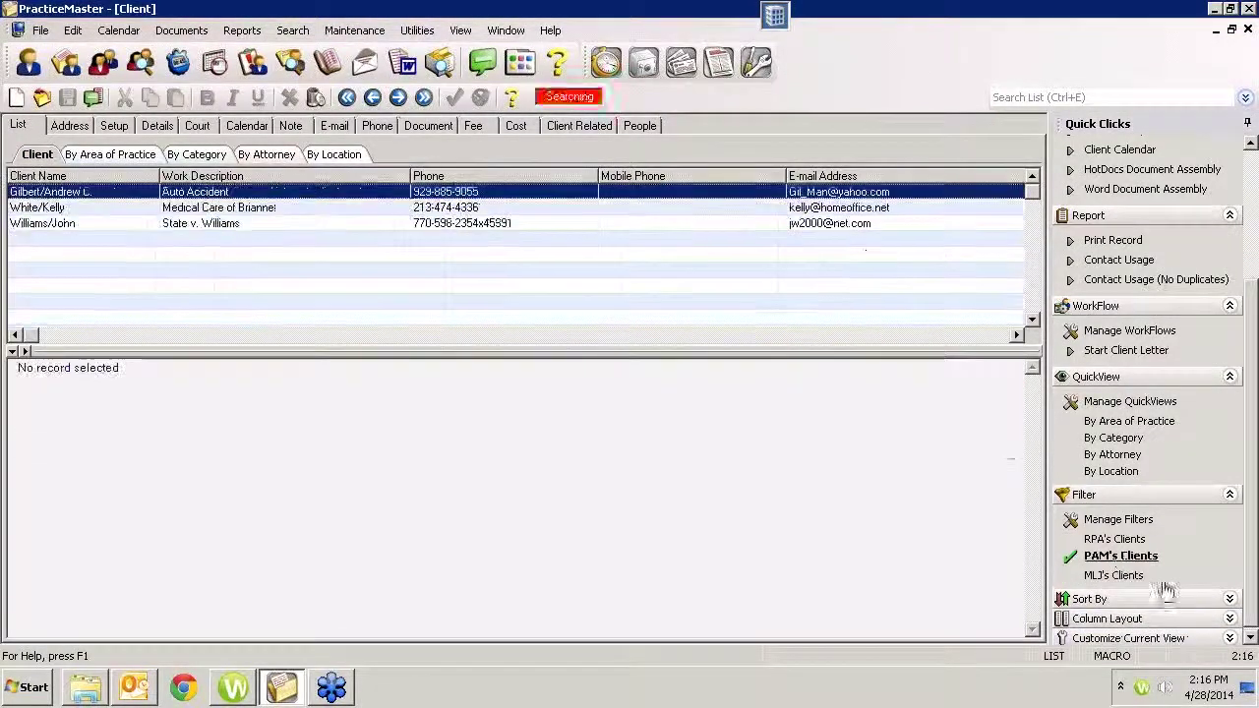
click(1121, 541)
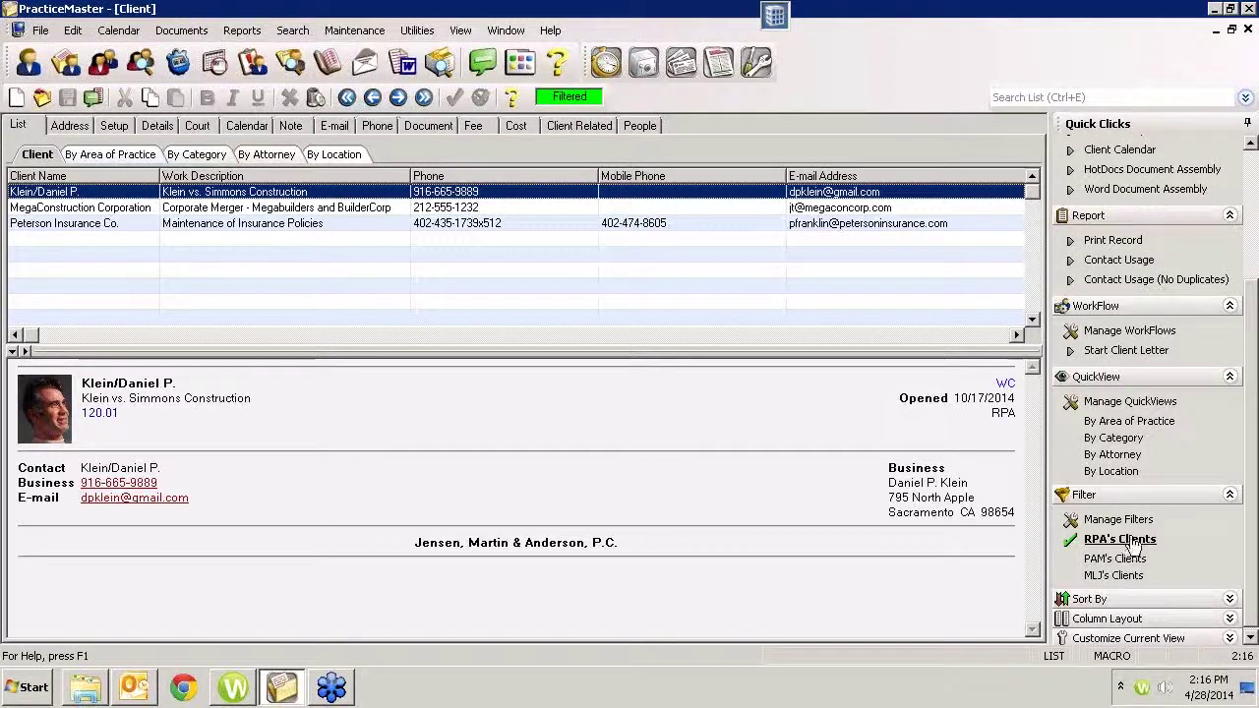
Collapse the Filter, QuickView, Report, WorkFlow, Take Action and Client List sections of Quick Clicks.
click(1087, 498)
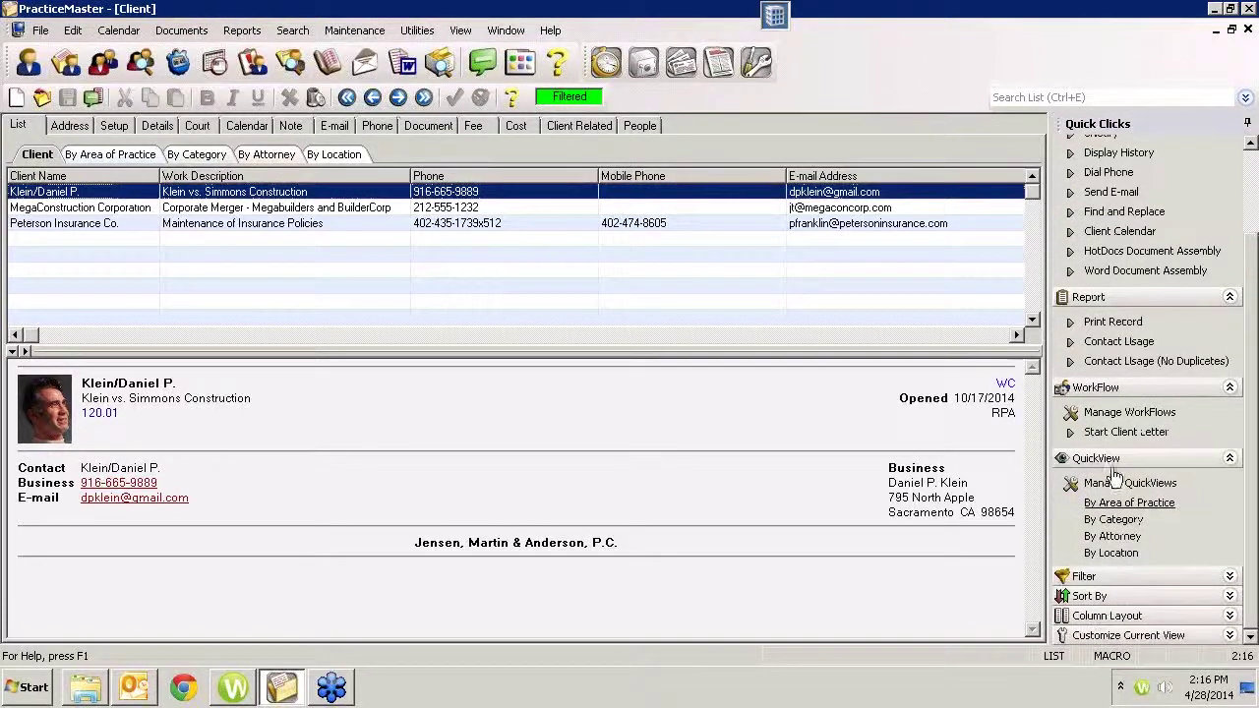
click(1224, 461)
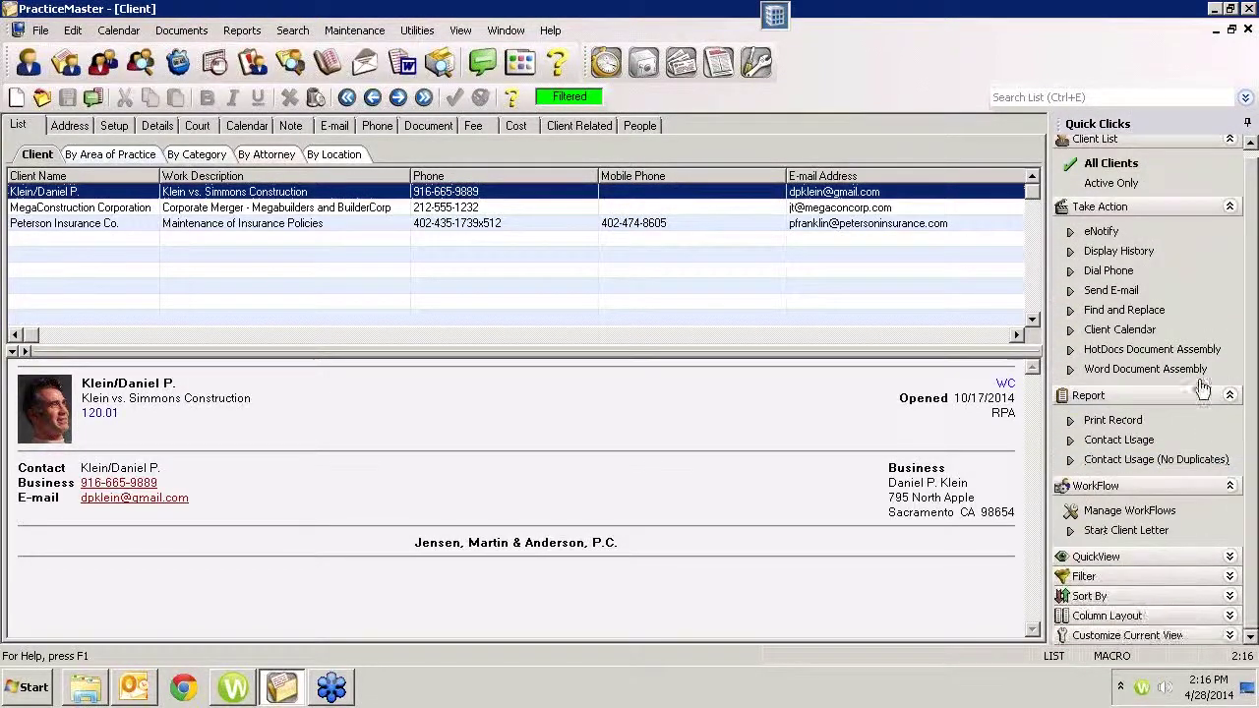
click(1217, 404)
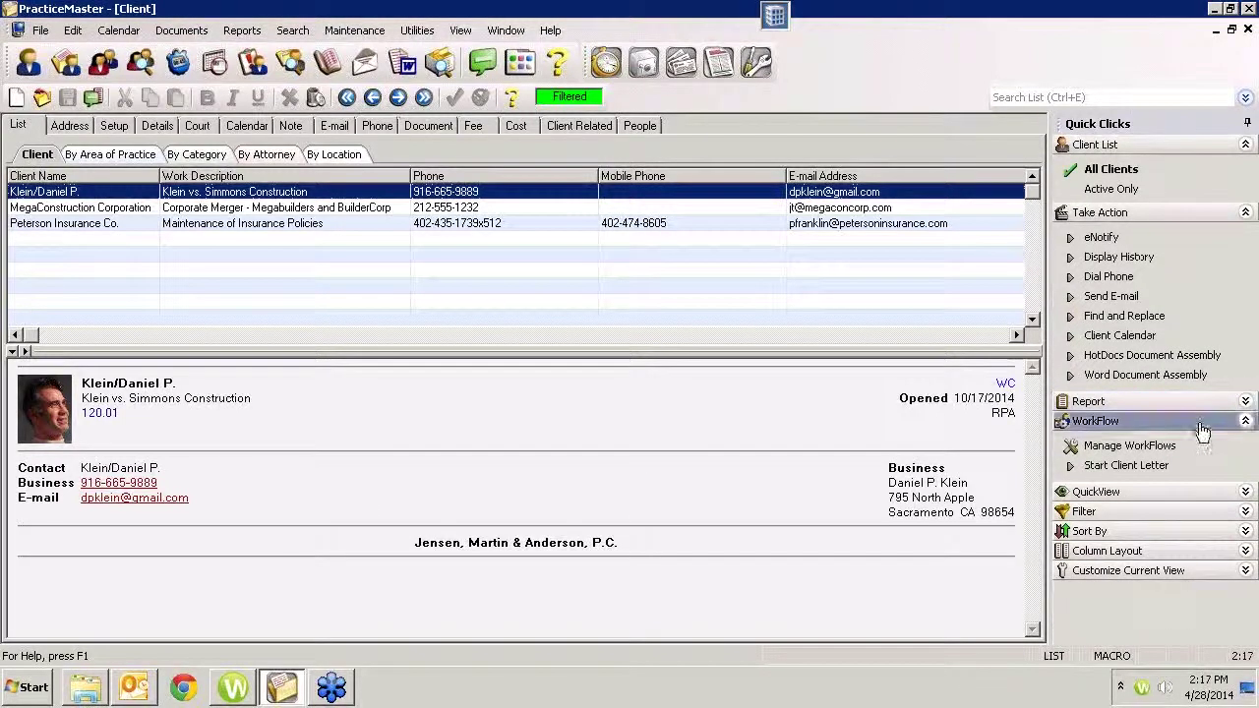
click(1202, 423)
click(1232, 213)
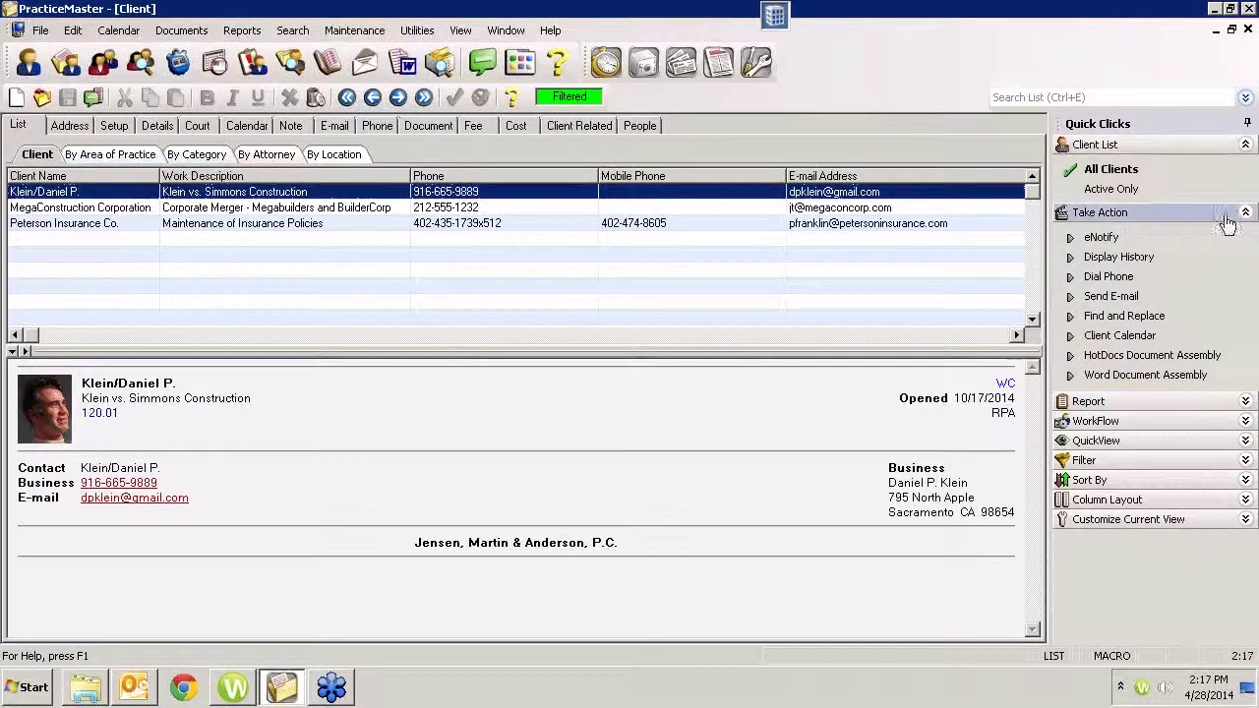
click(1220, 148)
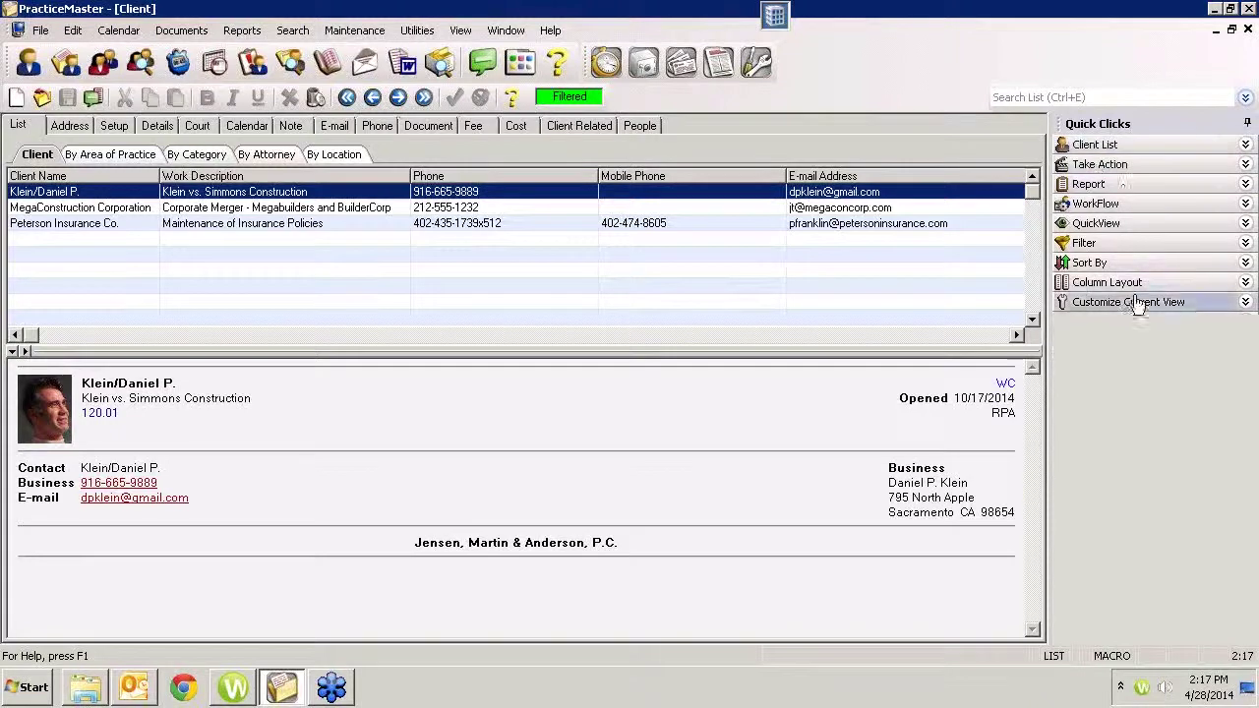
Filter the client list to PAM's Clients and sort it by Contact.
click(1245, 243)
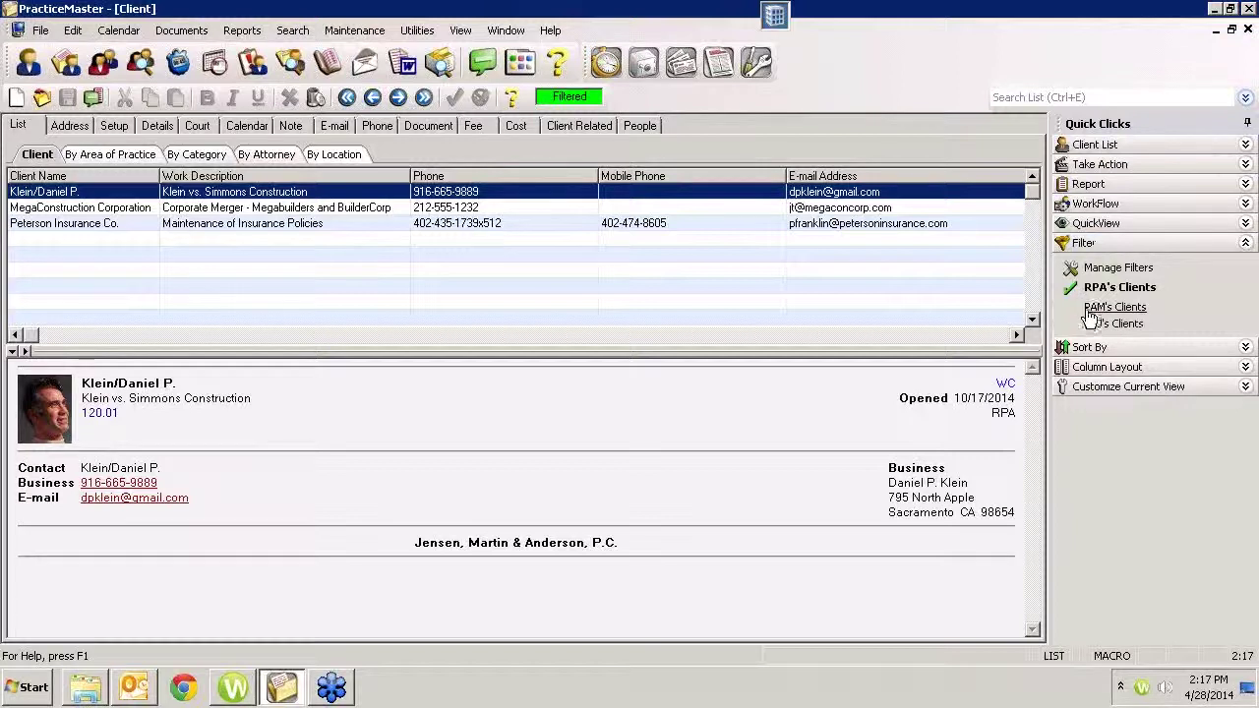
click(1091, 313)
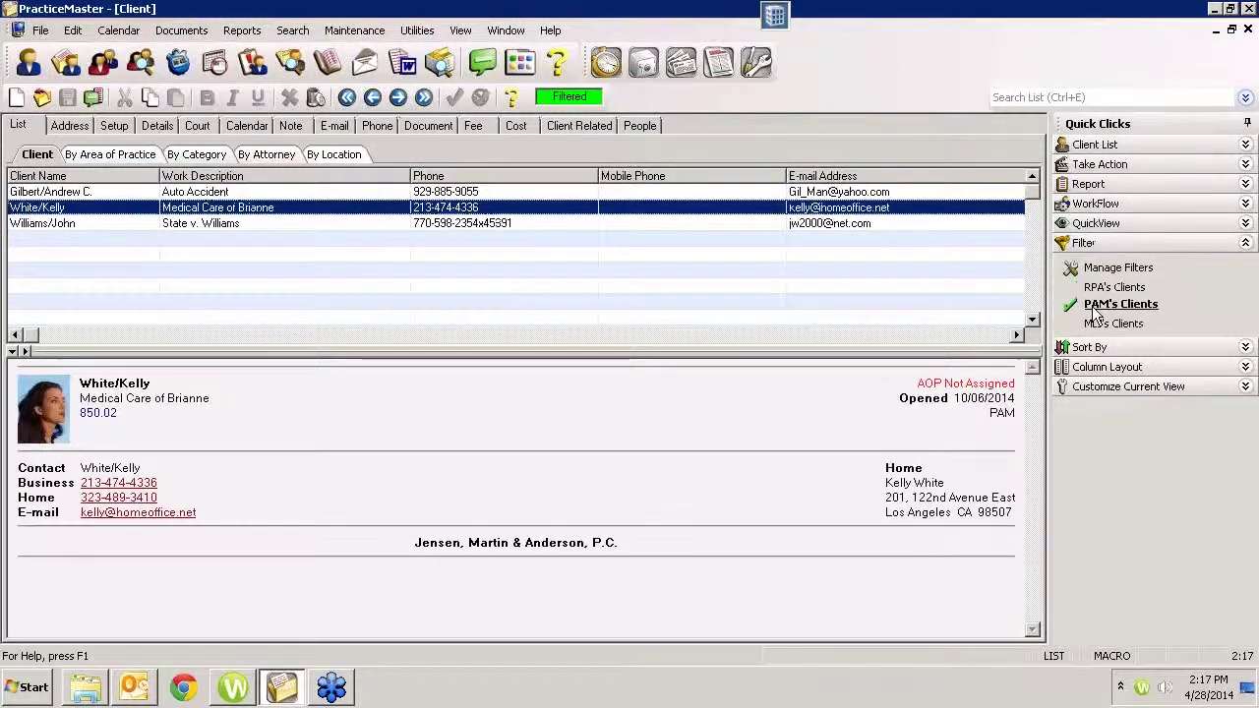
click(1121, 352)
click(1101, 443)
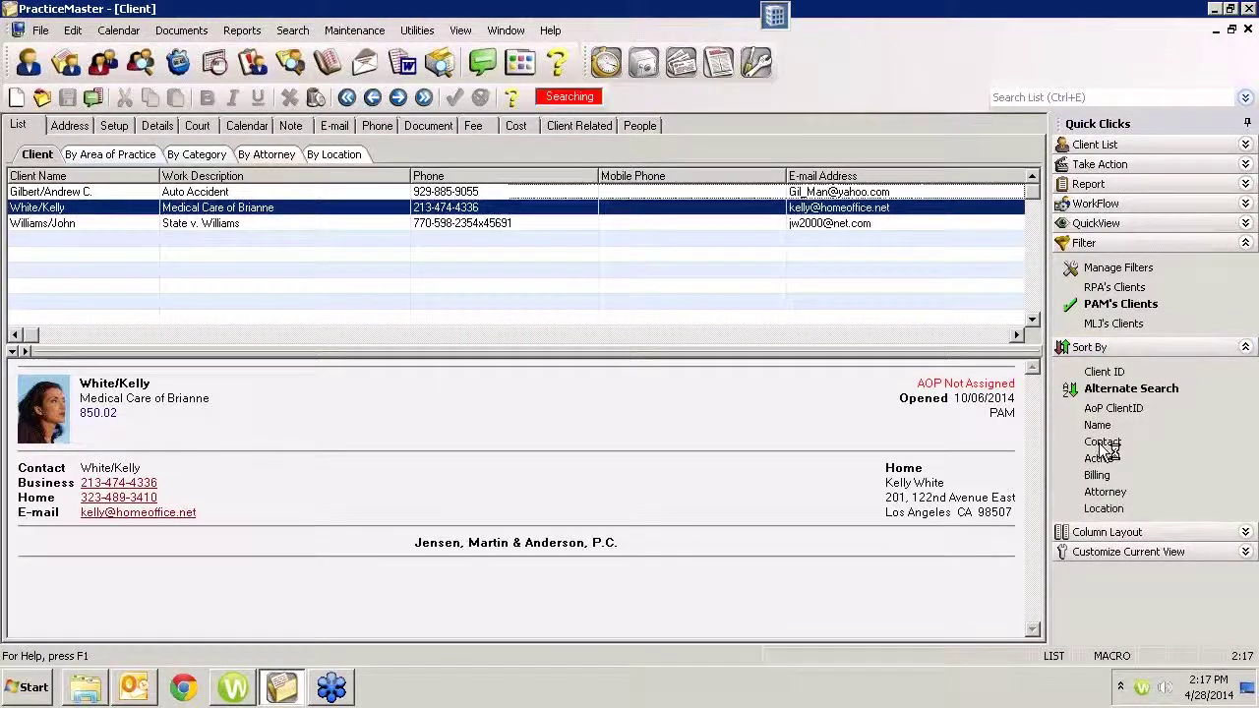
Apply the (default) column layout to the client list and collapse the Filter, Sort By and Column Layout sections.
click(1126, 532)
click(1110, 576)
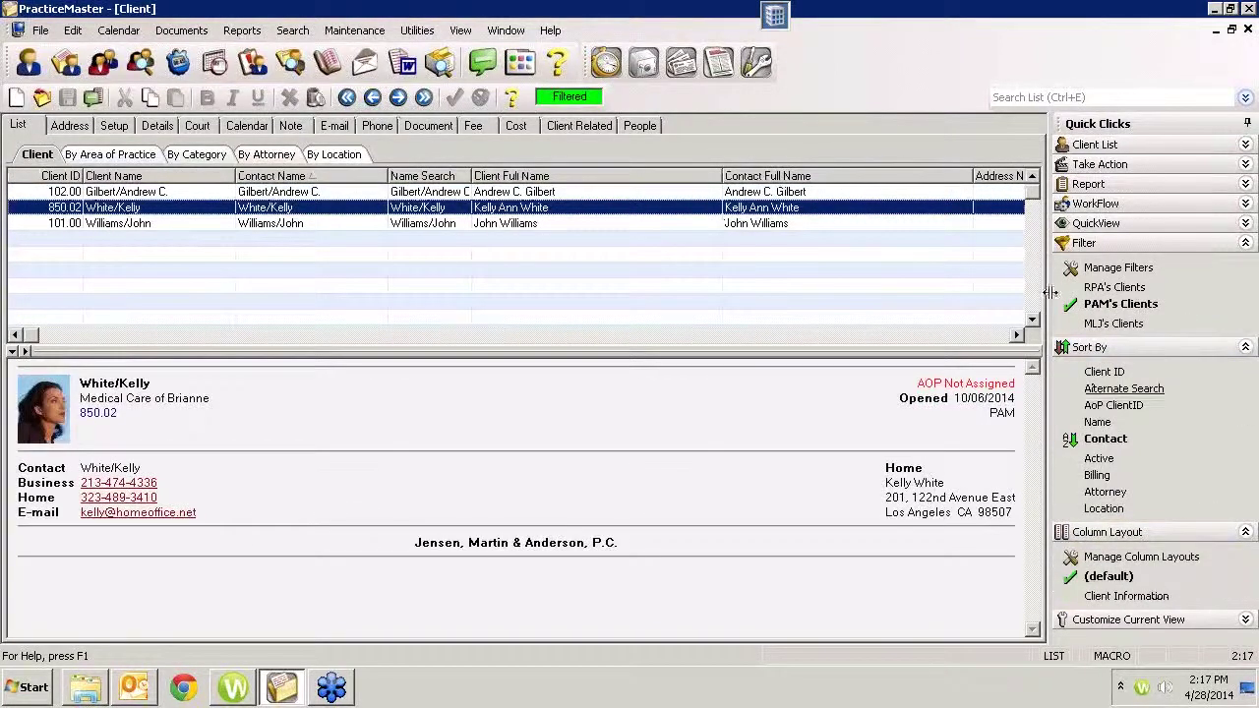
click(1246, 243)
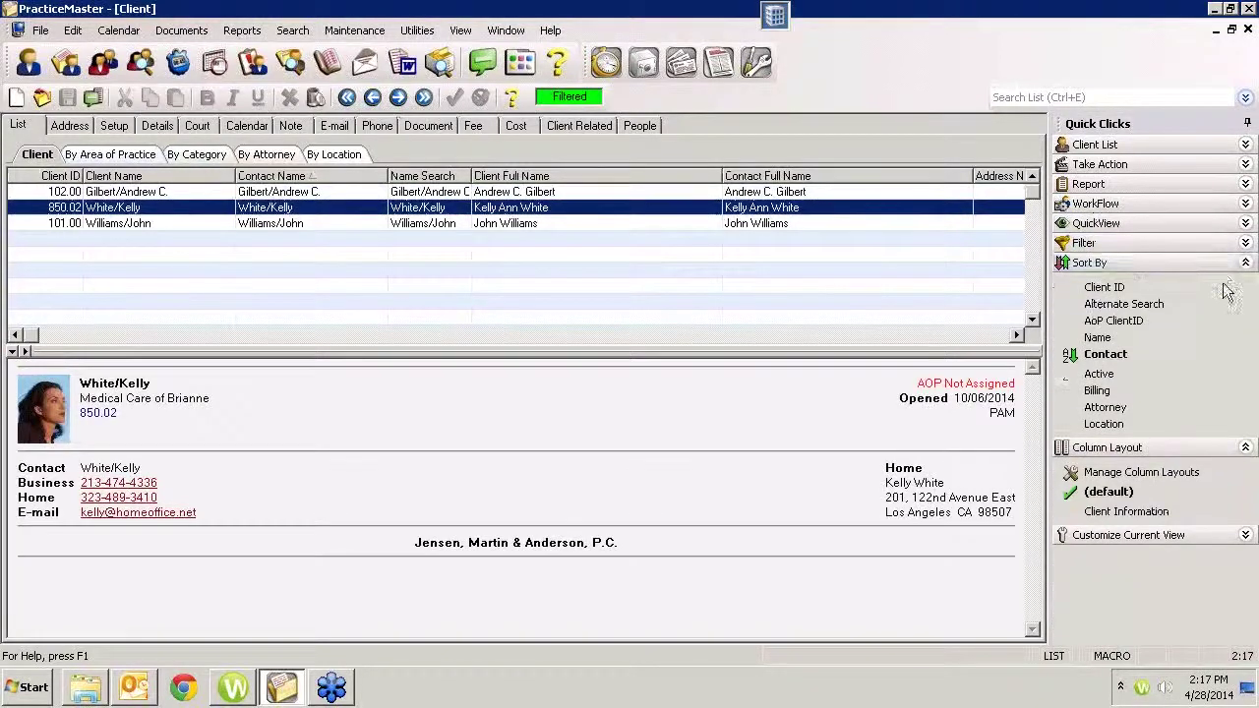
click(1246, 263)
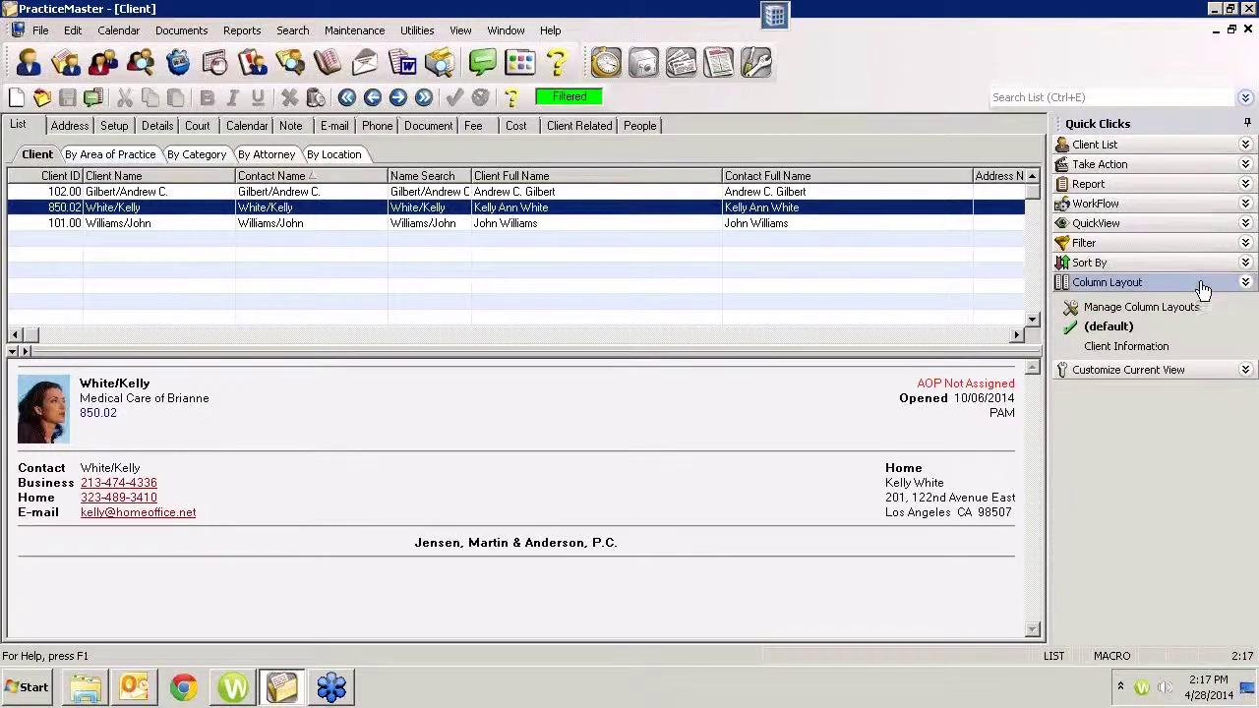
click(1202, 283)
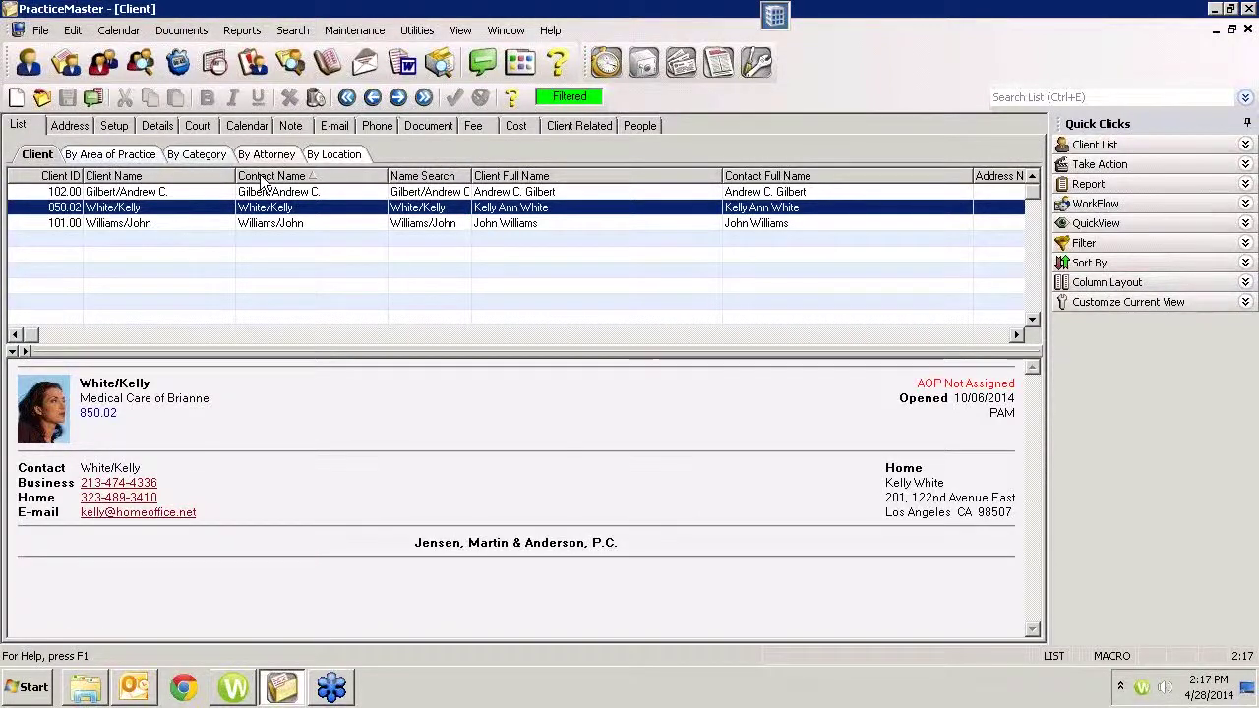
View the clients by area of practice and by attorney, checking the matters of attorneys 5, 3, 2 and 1.
click(132, 156)
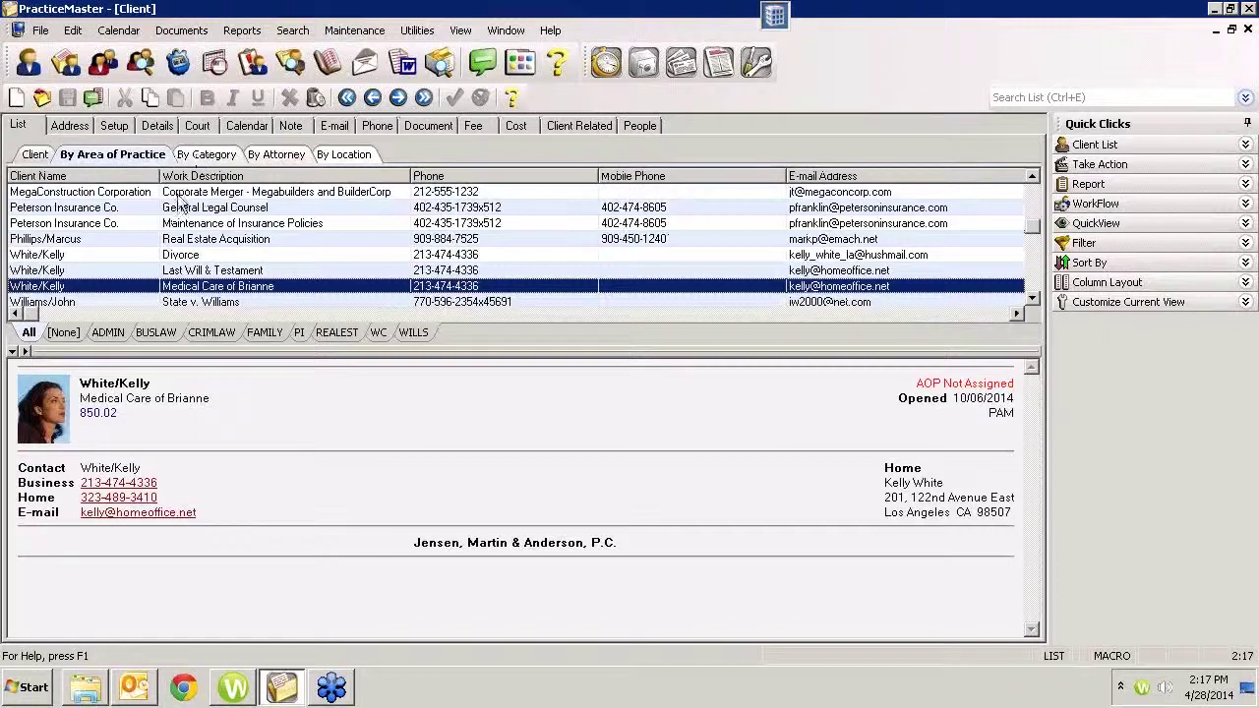
click(290, 160)
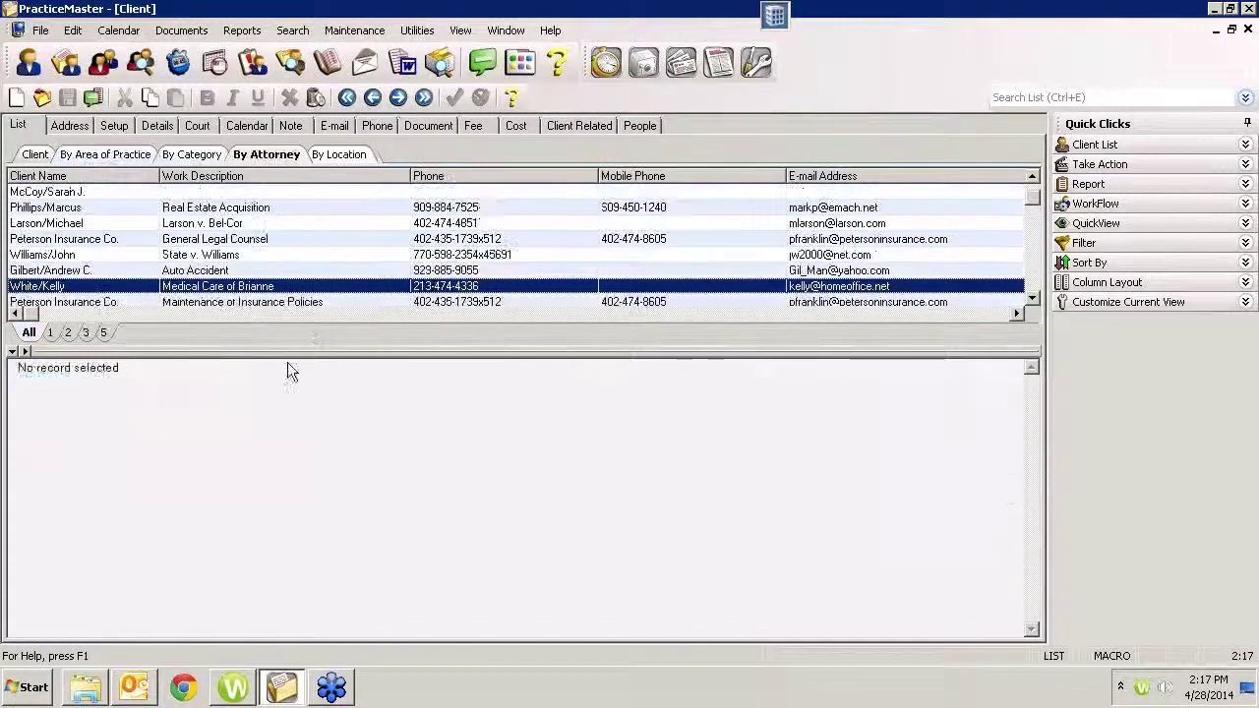
click(103, 334)
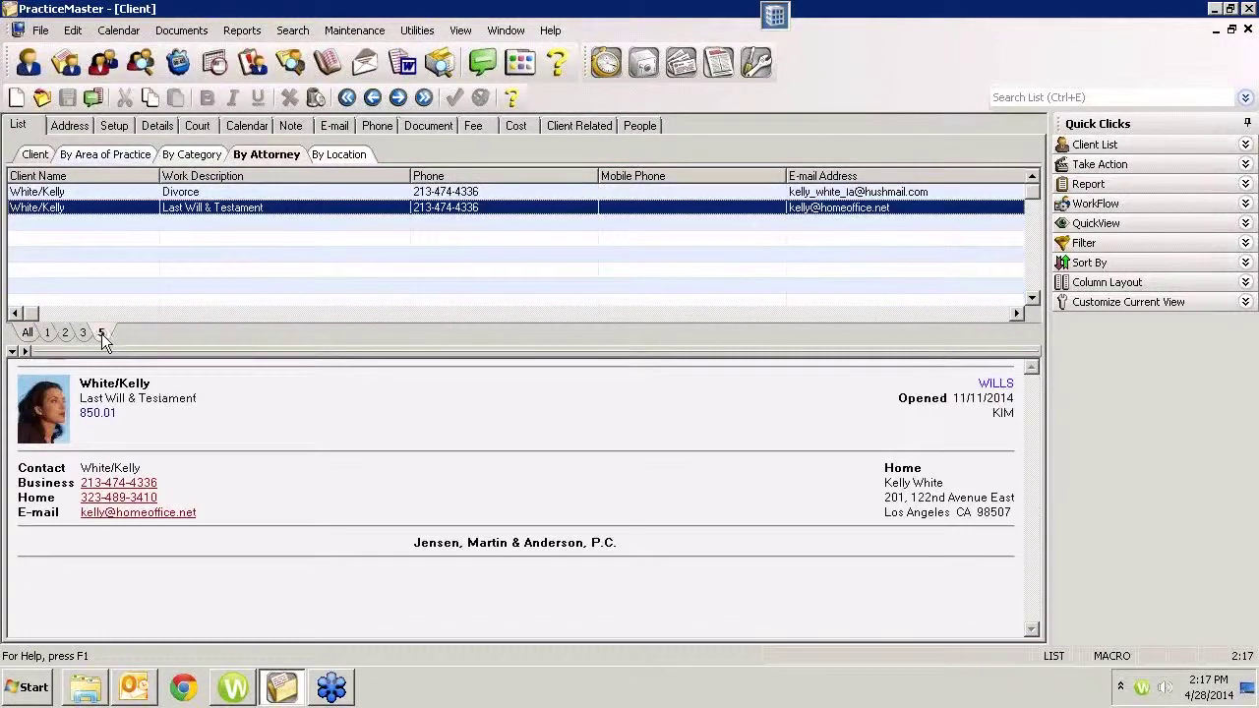
click(73, 335)
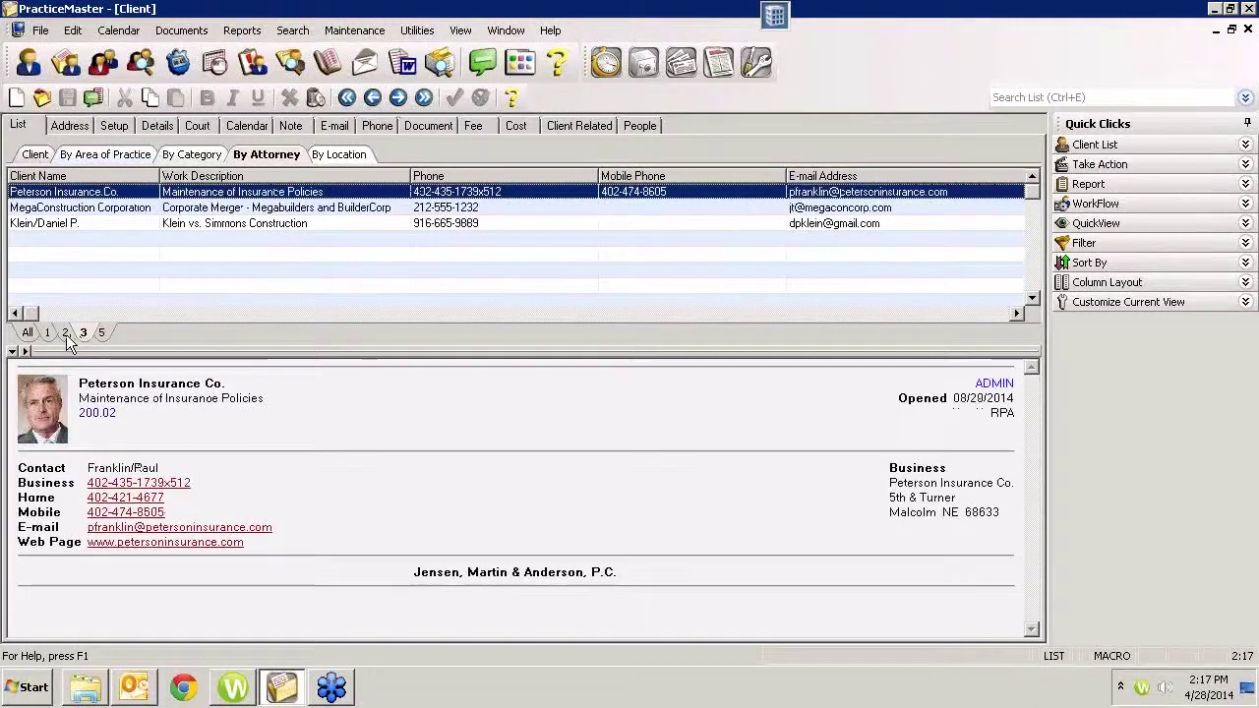
click(66, 335)
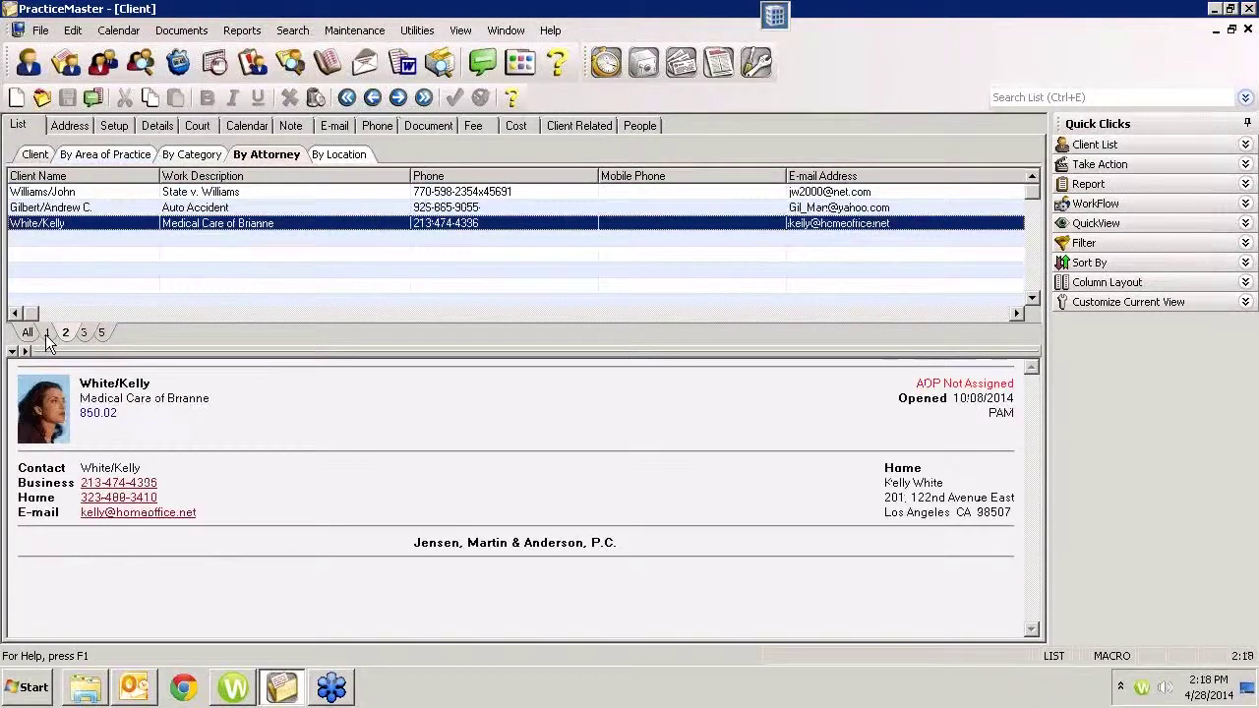
click(48, 335)
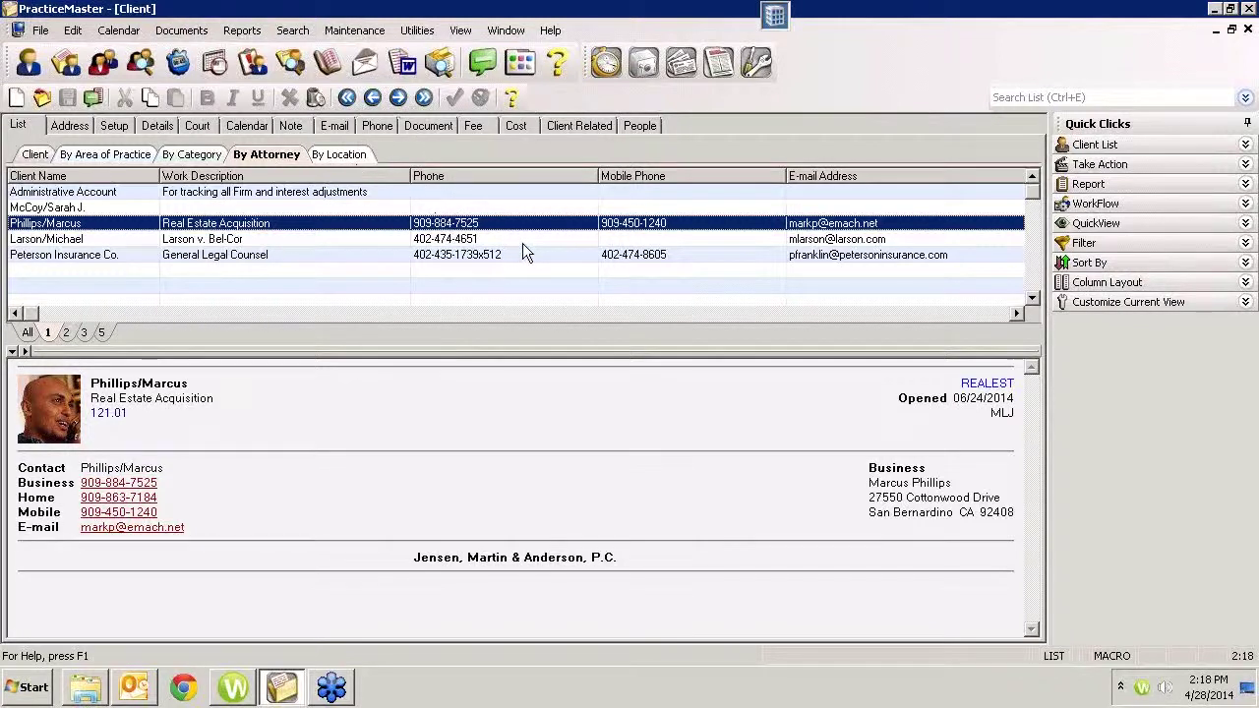
Create a new client QuickView named for the attorney's matters and assign it the RPA's Clients filter.
click(1240, 224)
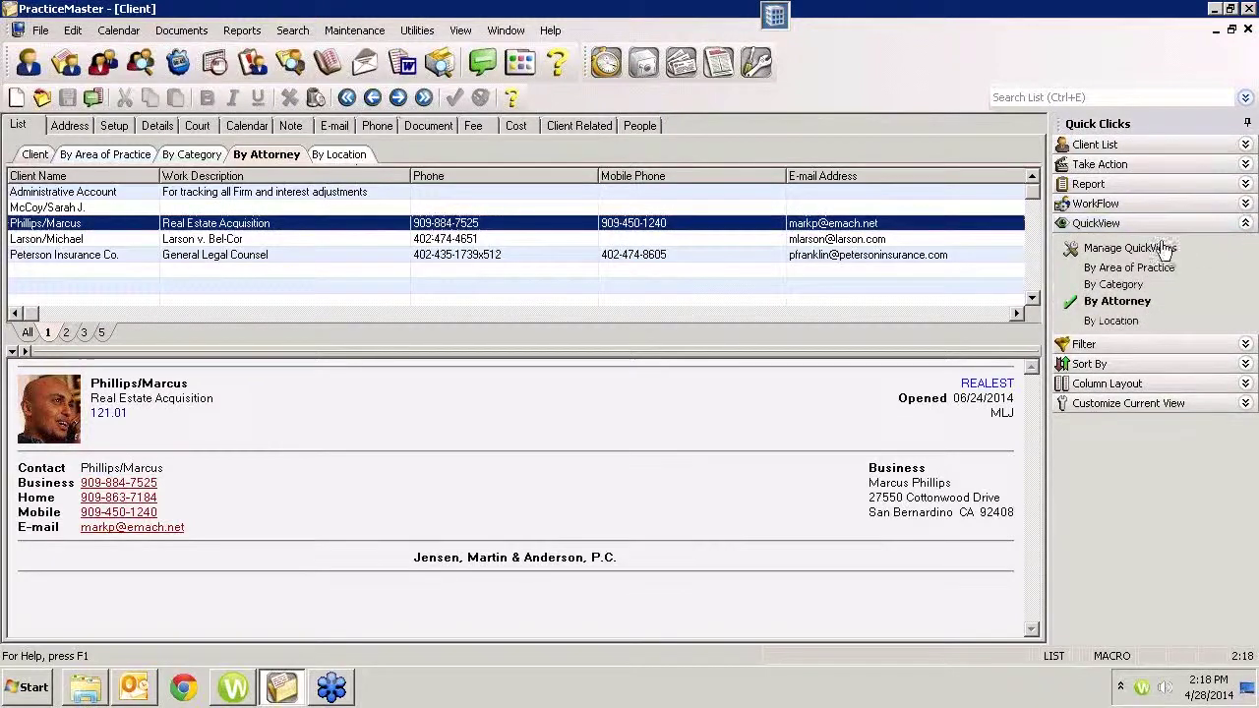
click(1151, 250)
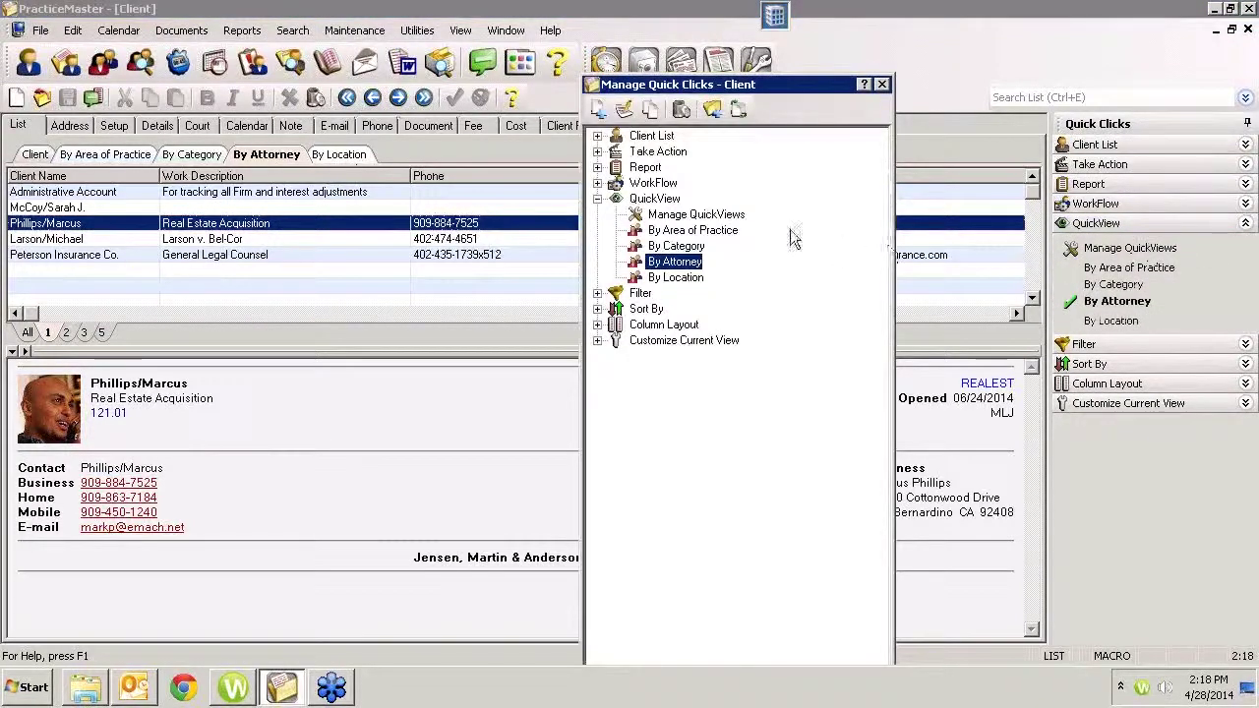
right_click(729, 216)
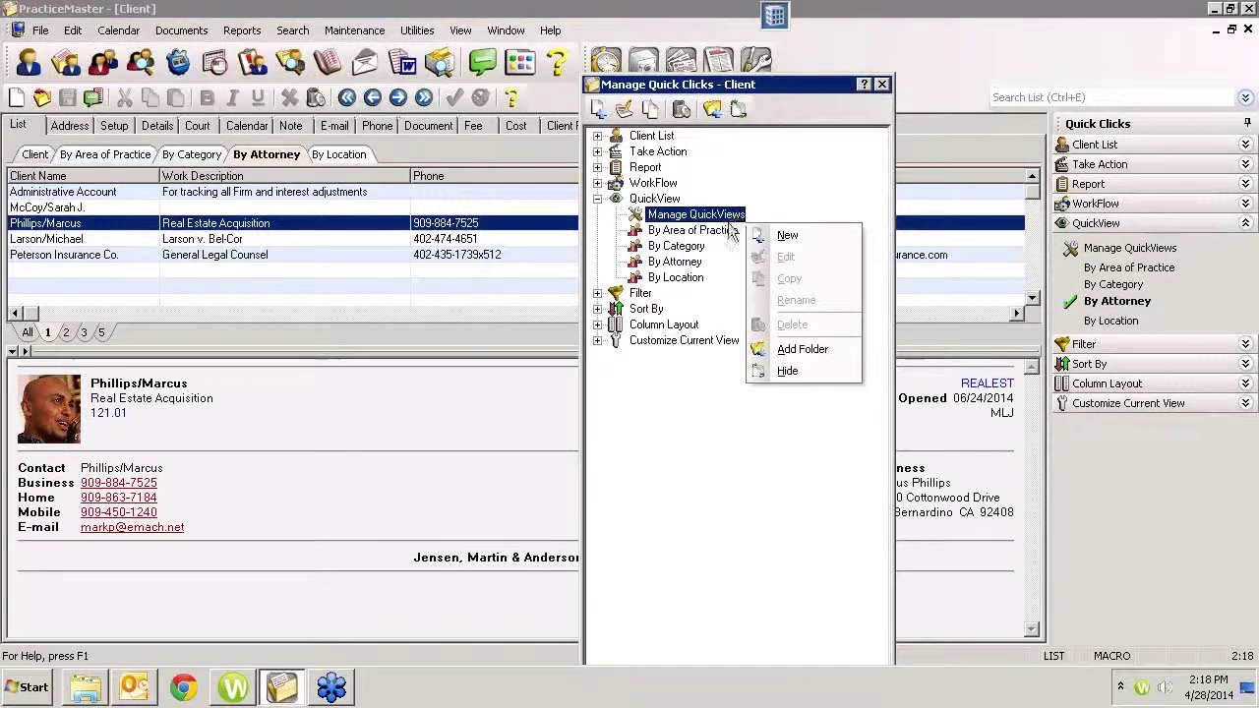
click(787, 236)
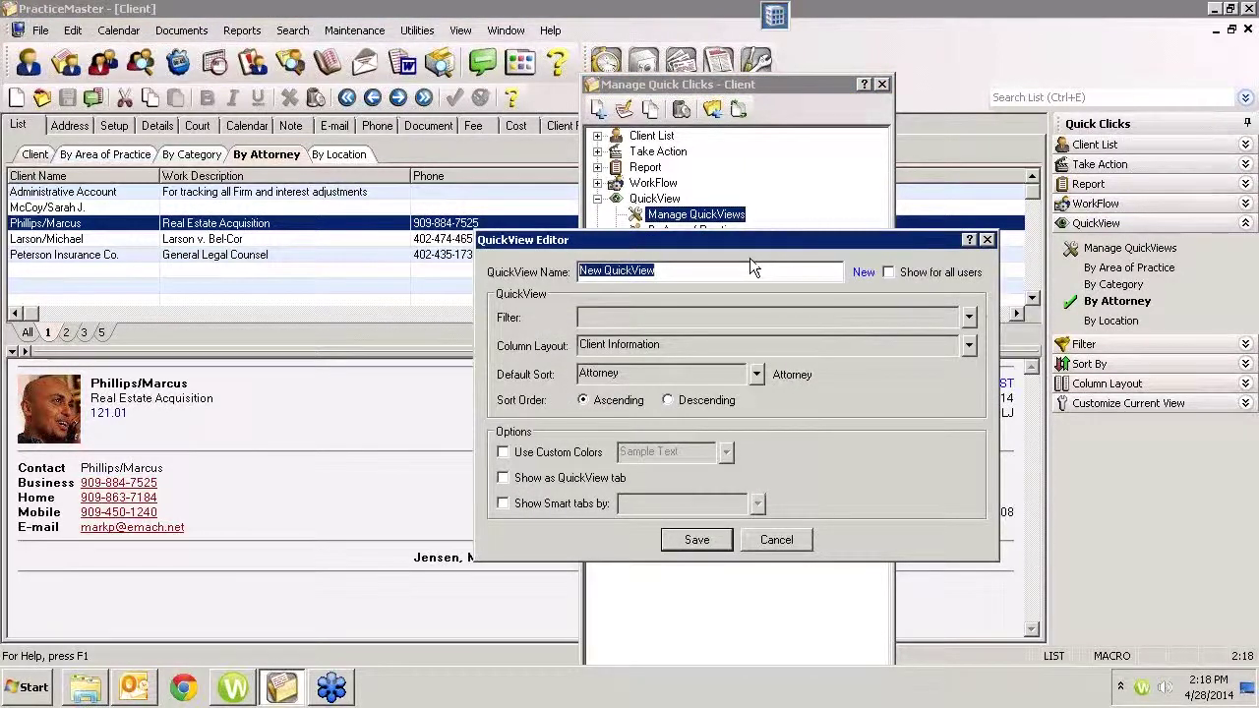
text(Ron)
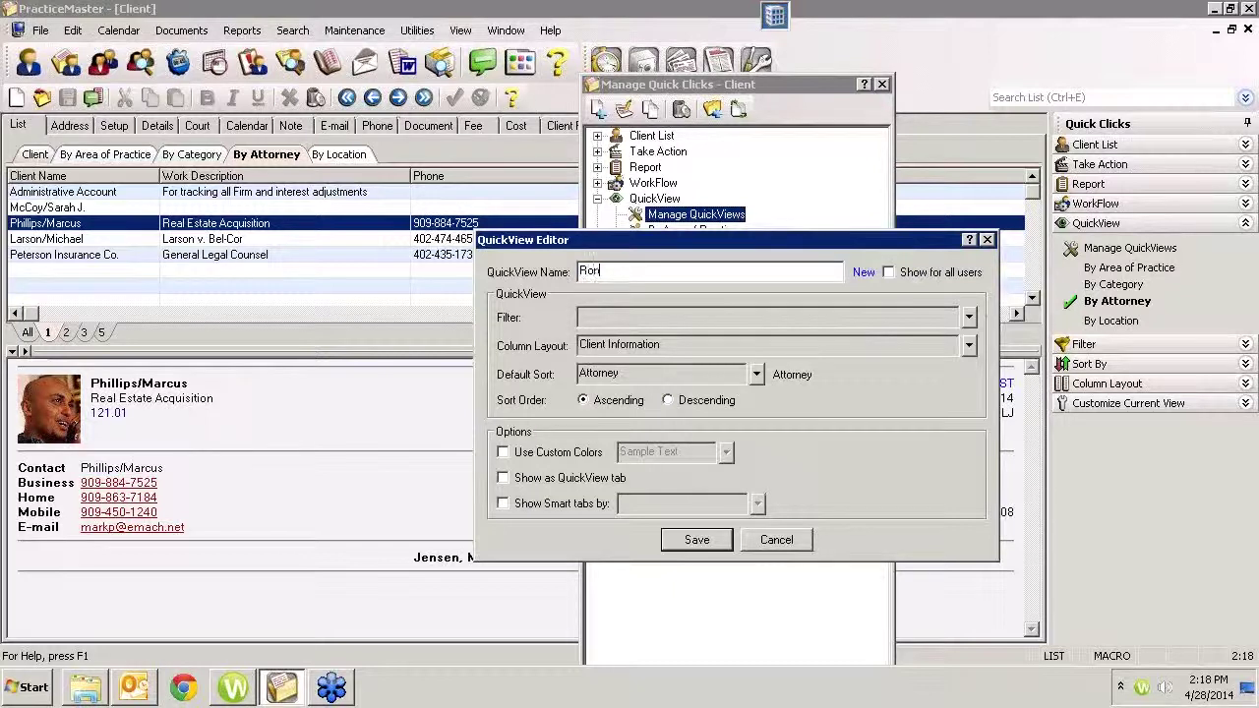
text('s Matters)
click(970, 318)
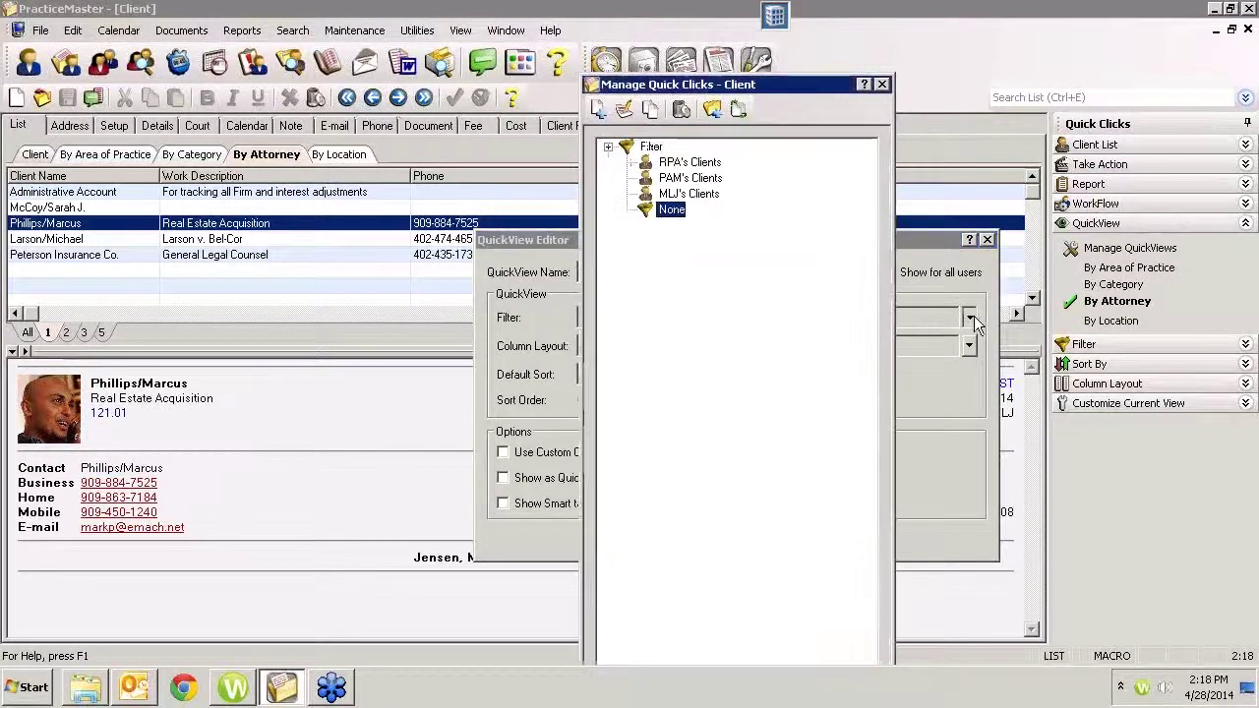
click(689, 162)
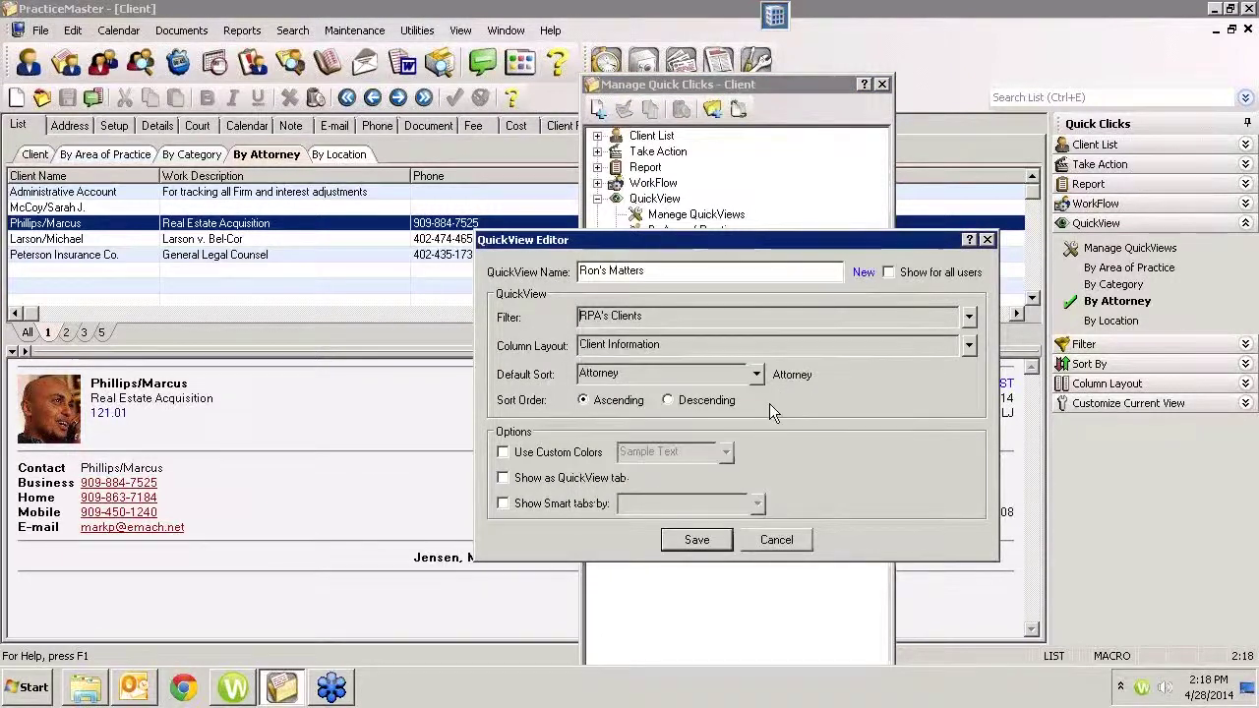
Review the fields in the Client Information column layout from the new QuickView's column layout selection, without changing it.
click(969, 348)
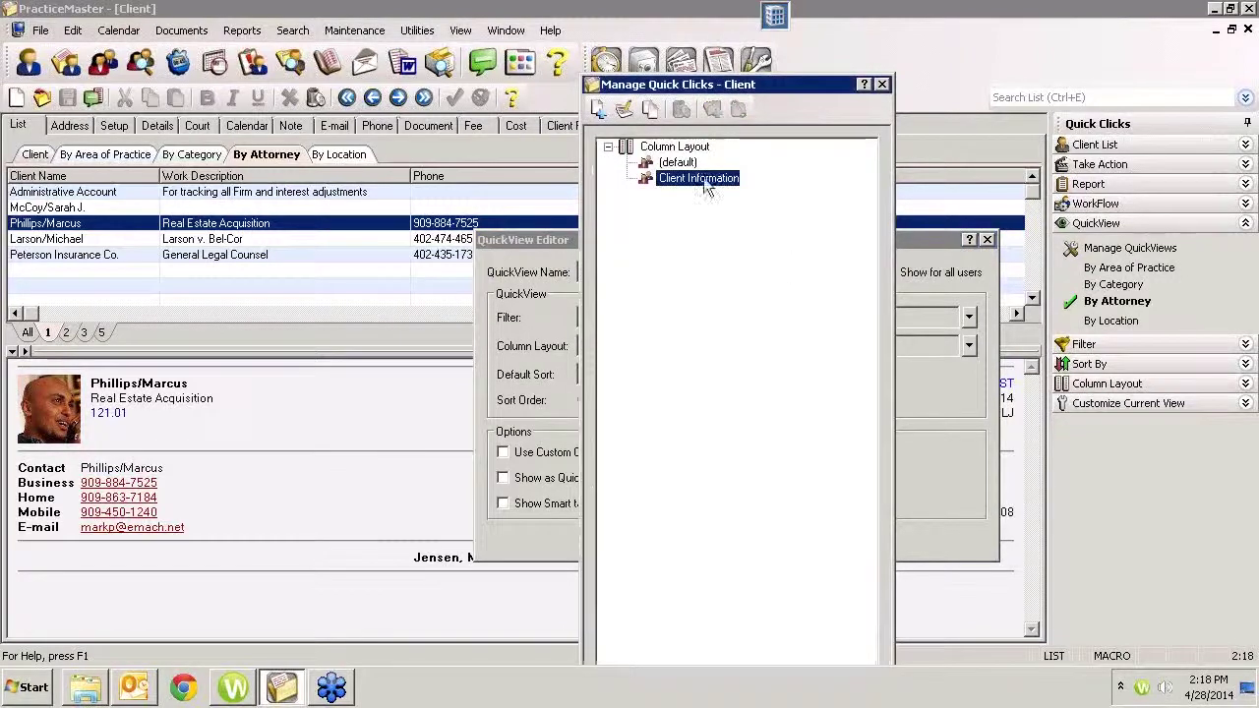
click(678, 164)
click(679, 183)
double_click(730, 182)
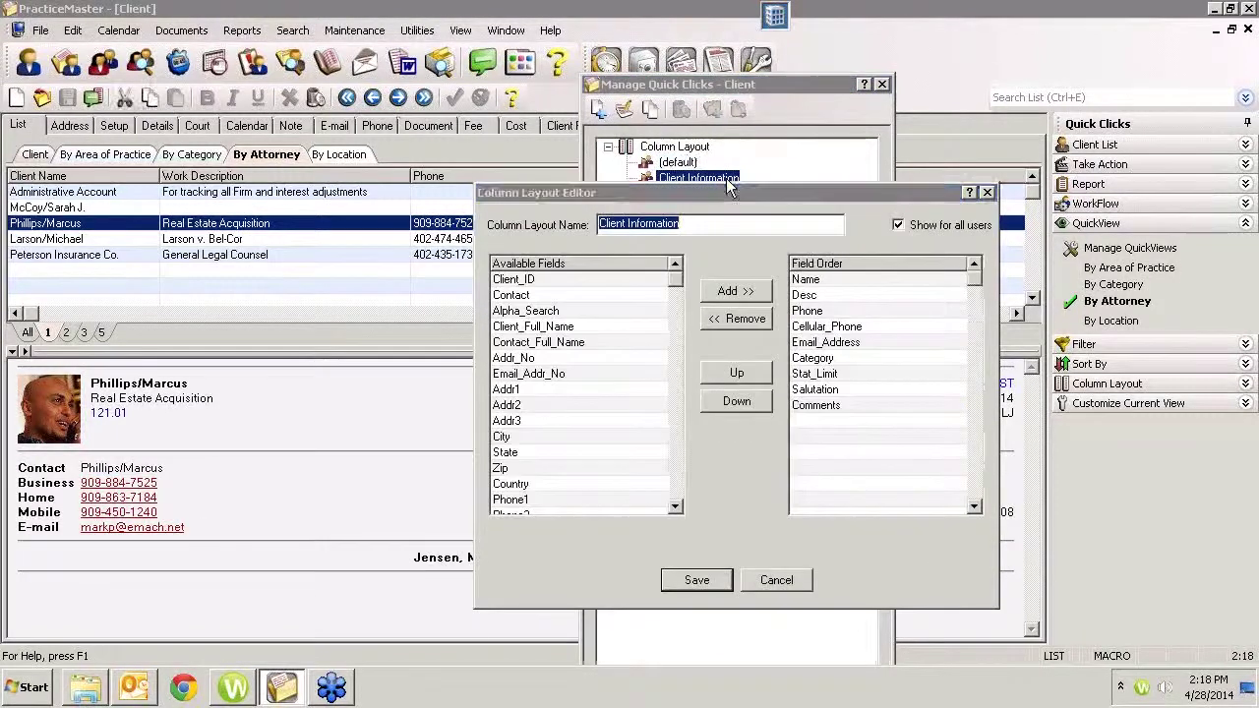
click(758, 578)
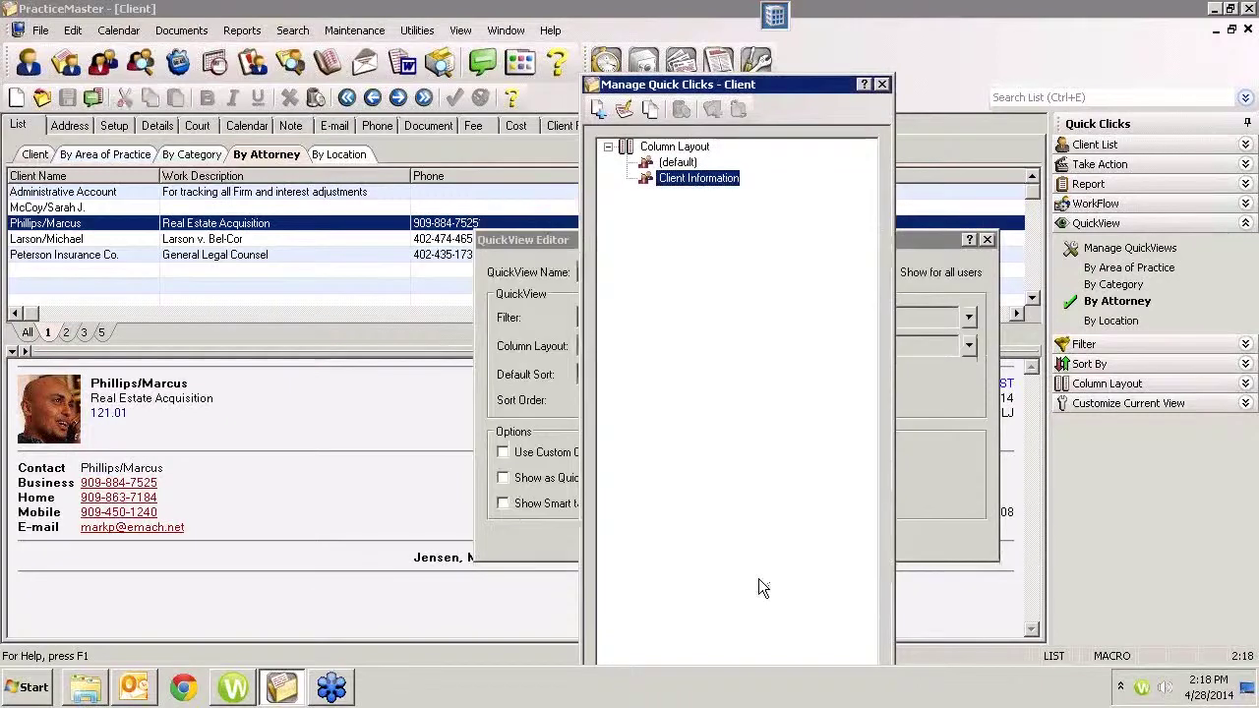
click(883, 85)
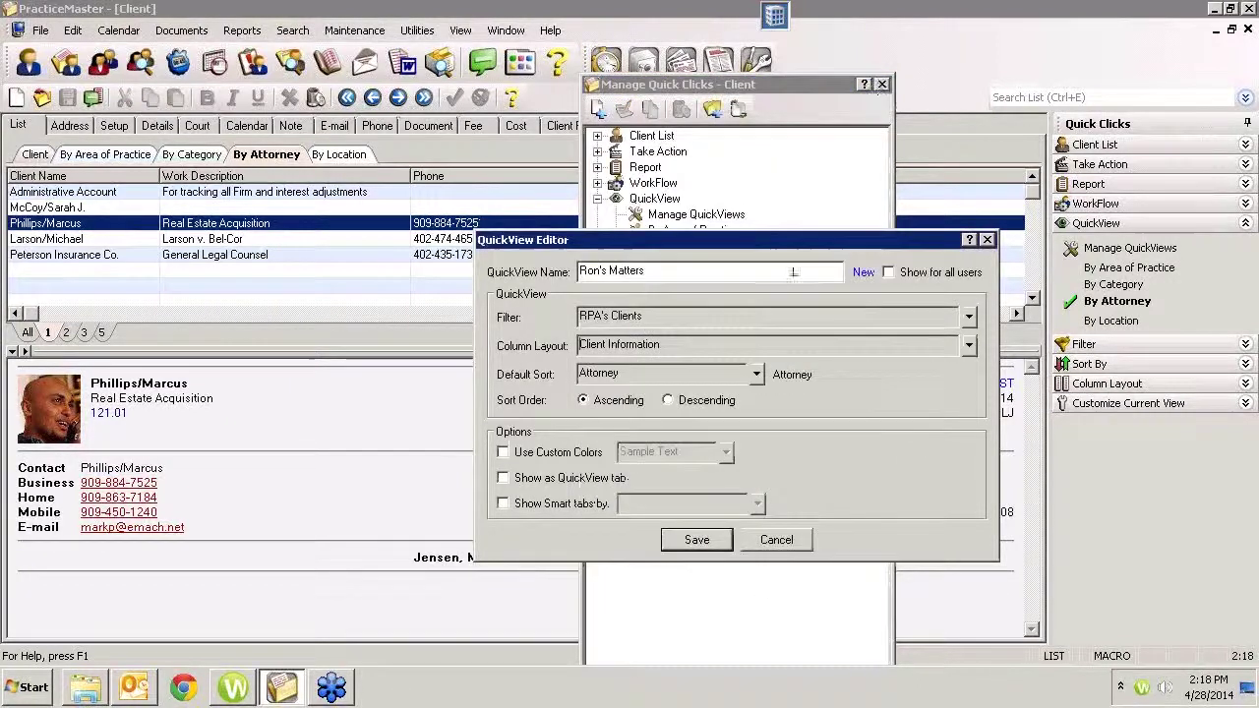
Set the new QuickView's default sort to Client ID.
click(756, 375)
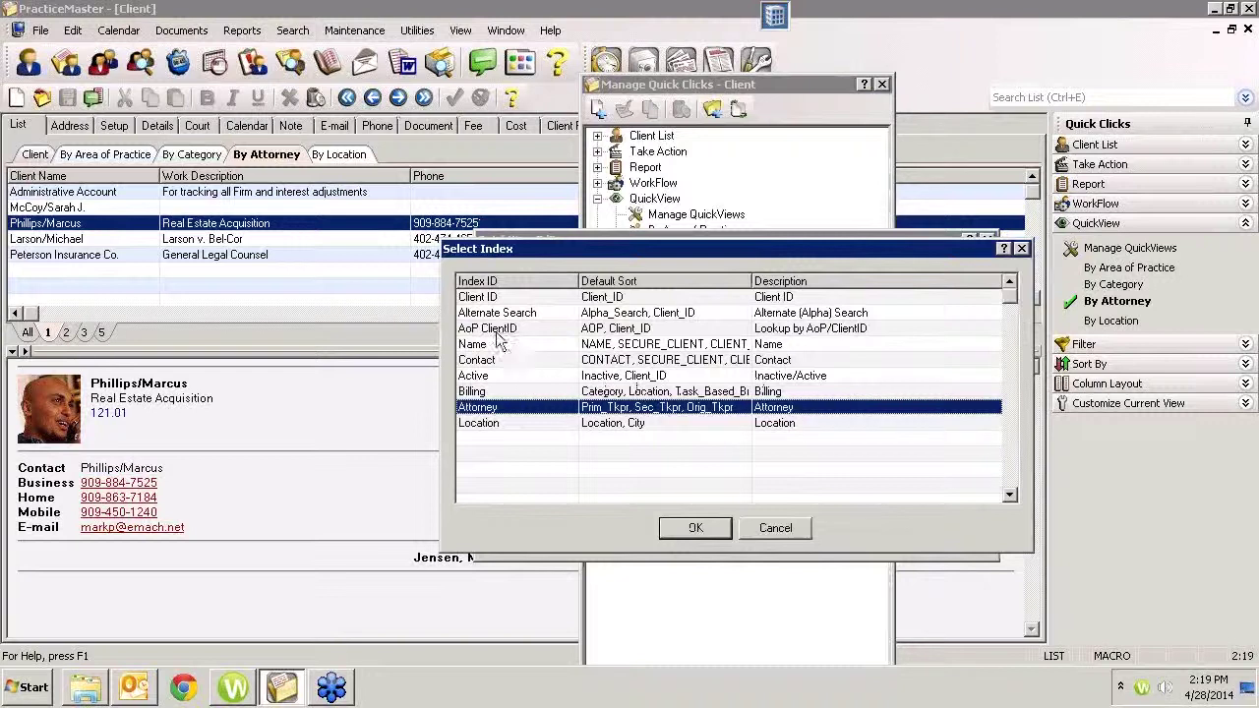
click(504, 301)
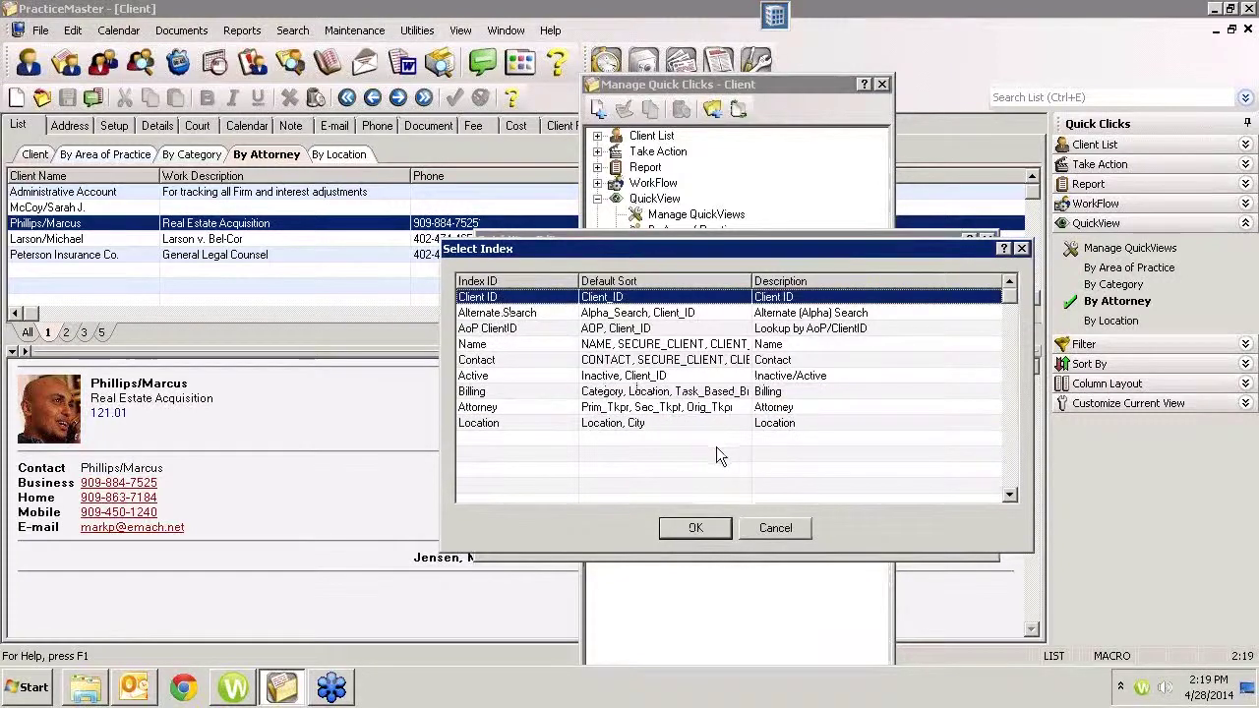
click(685, 530)
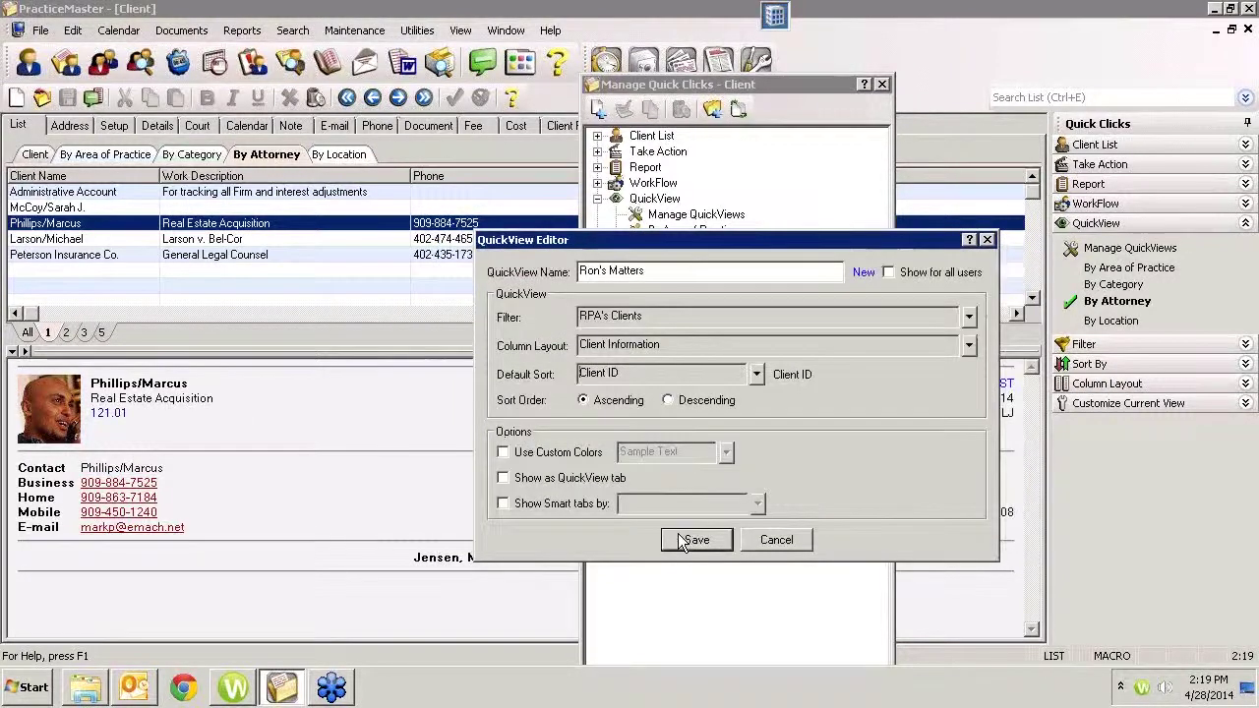
Enable custom colors for the new QuickView and have it shown as a QuickView tab.
click(519, 454)
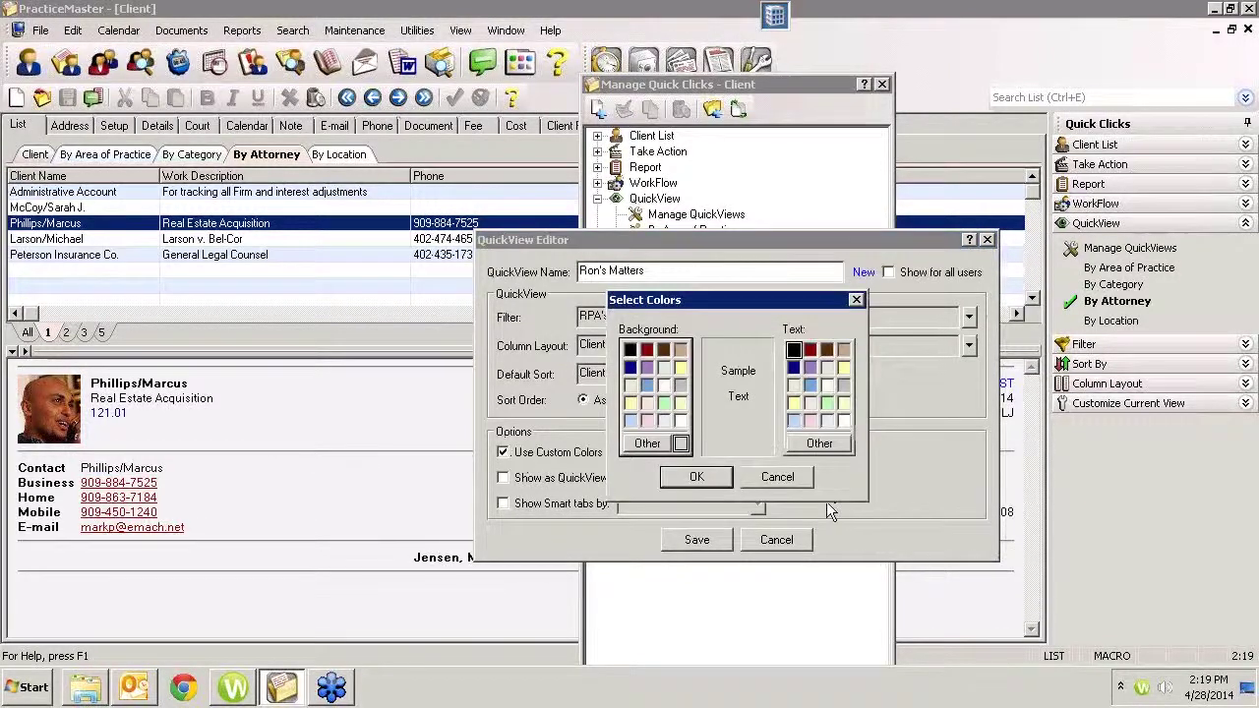
click(787, 480)
click(536, 482)
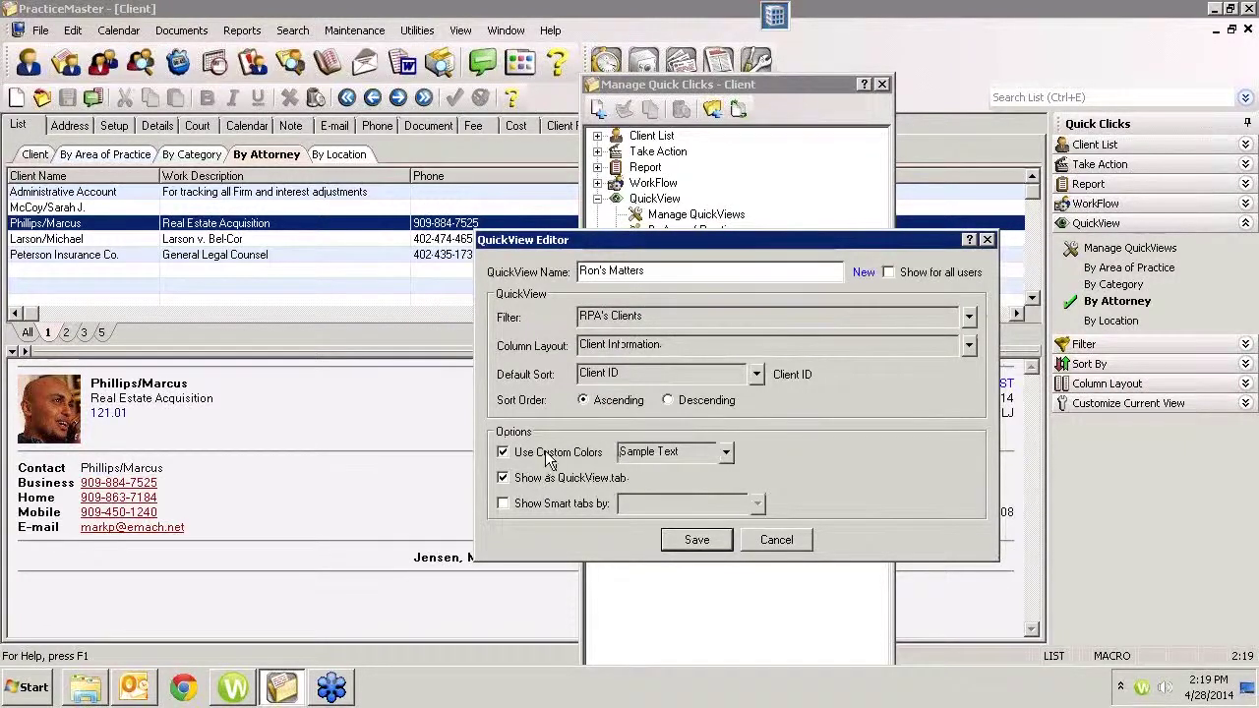
Give the QuickView a black background with white text, save it, and close the Quick Clicks manager.
click(726, 453)
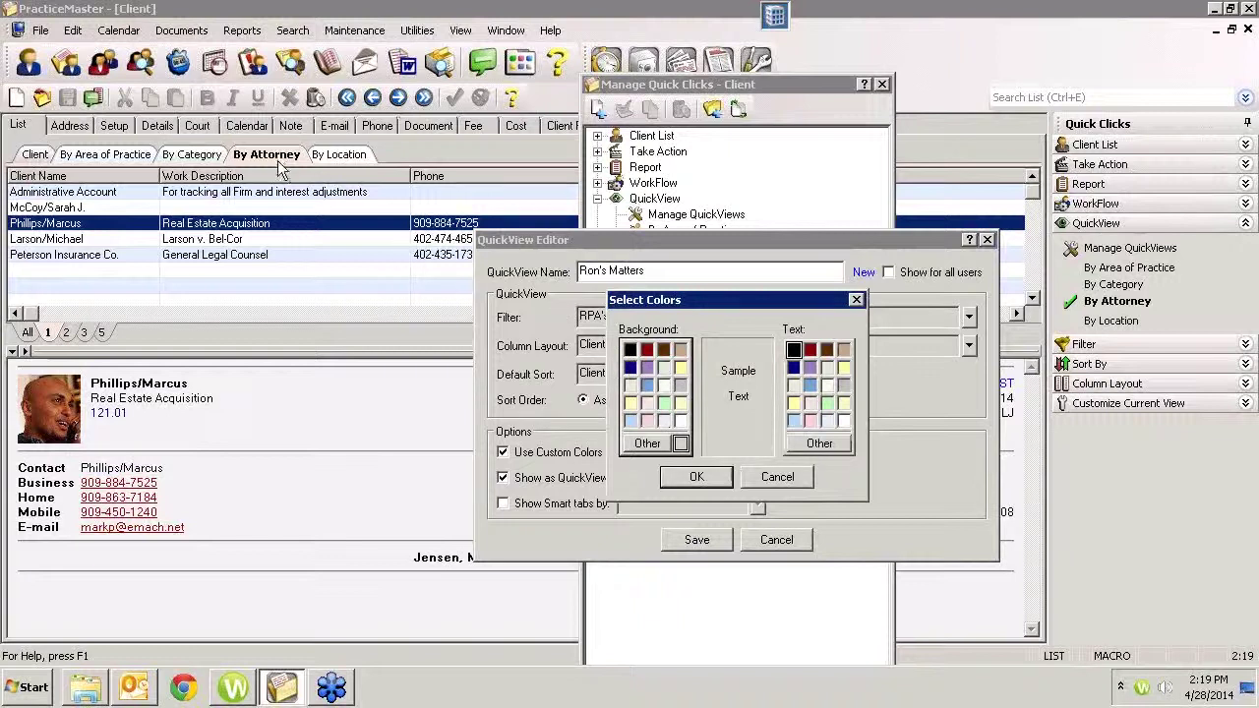
click(628, 351)
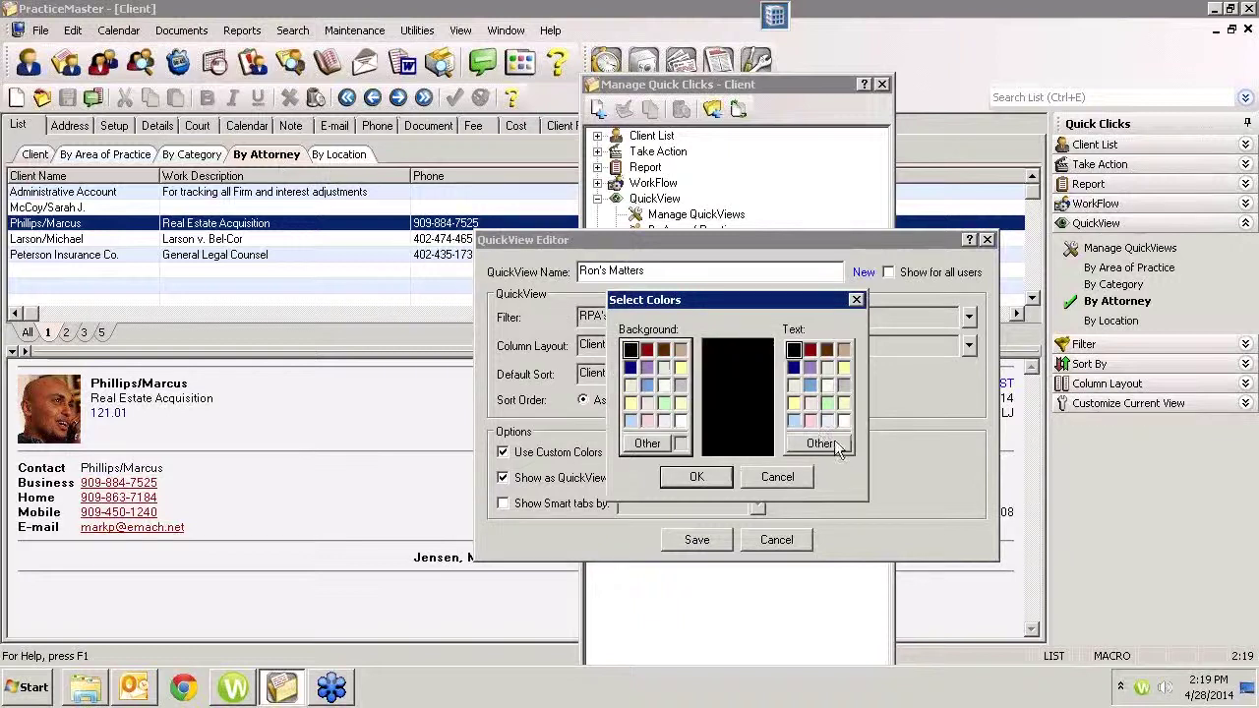
click(844, 421)
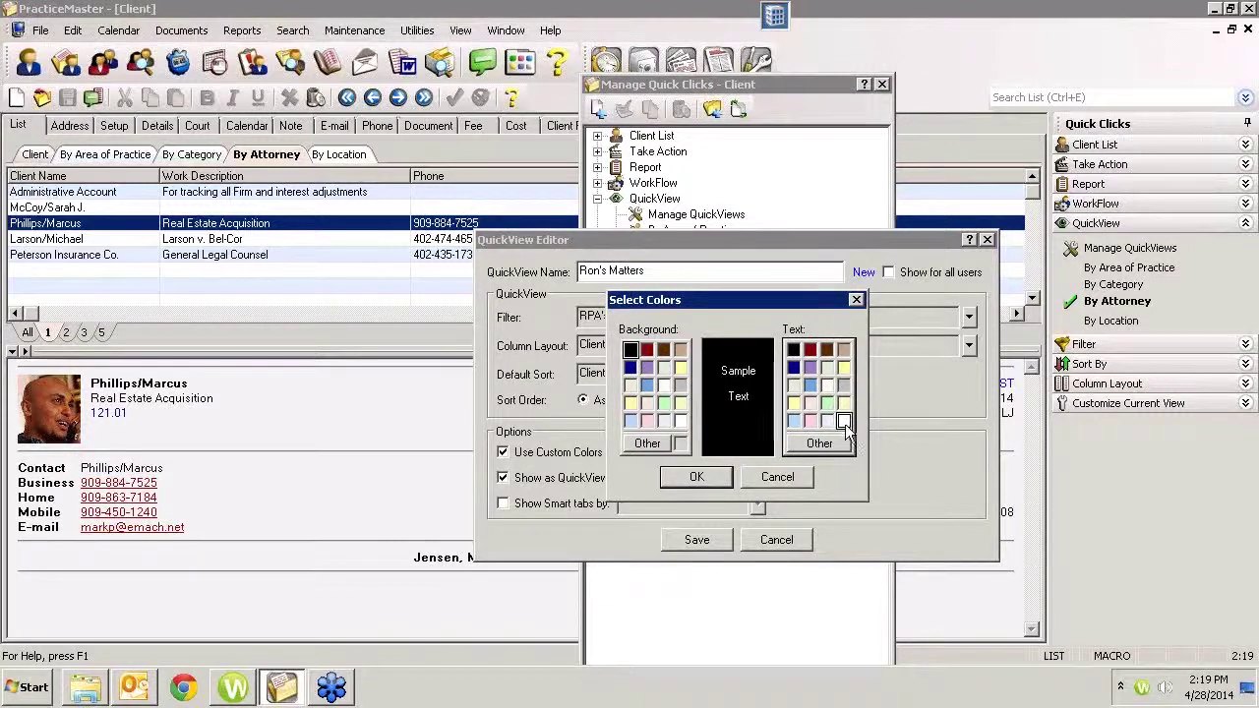
click(696, 477)
click(696, 541)
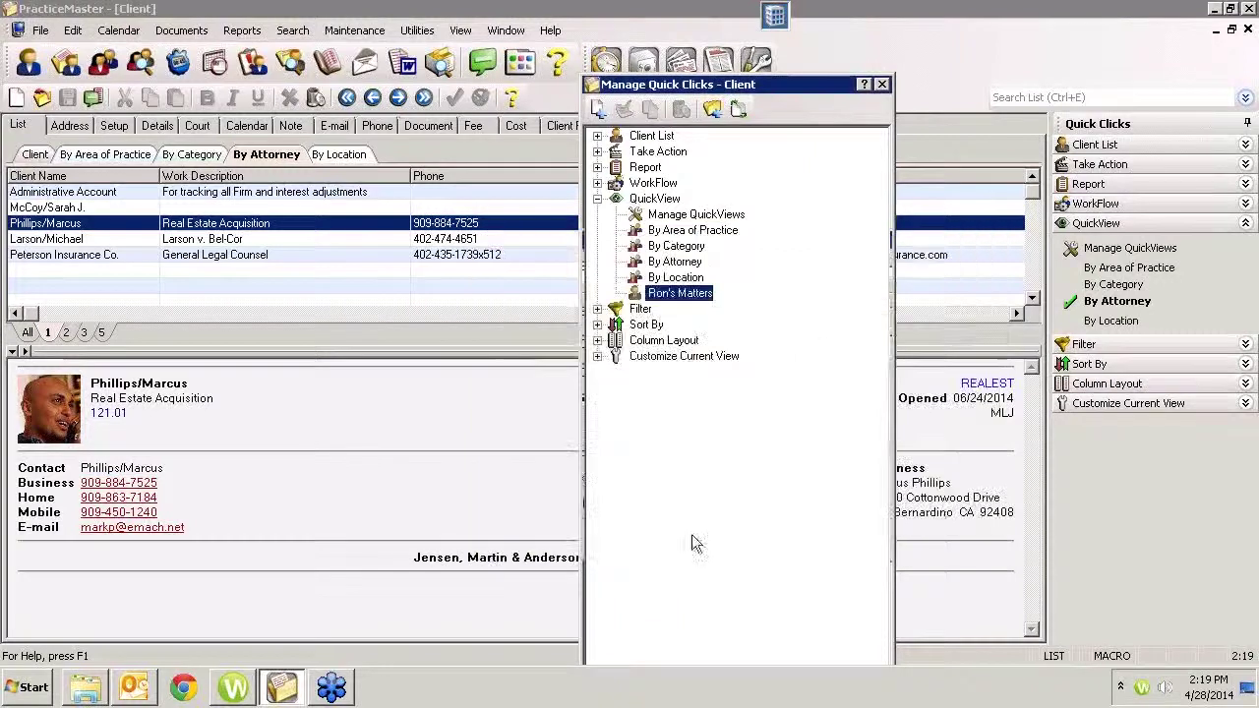
click(882, 85)
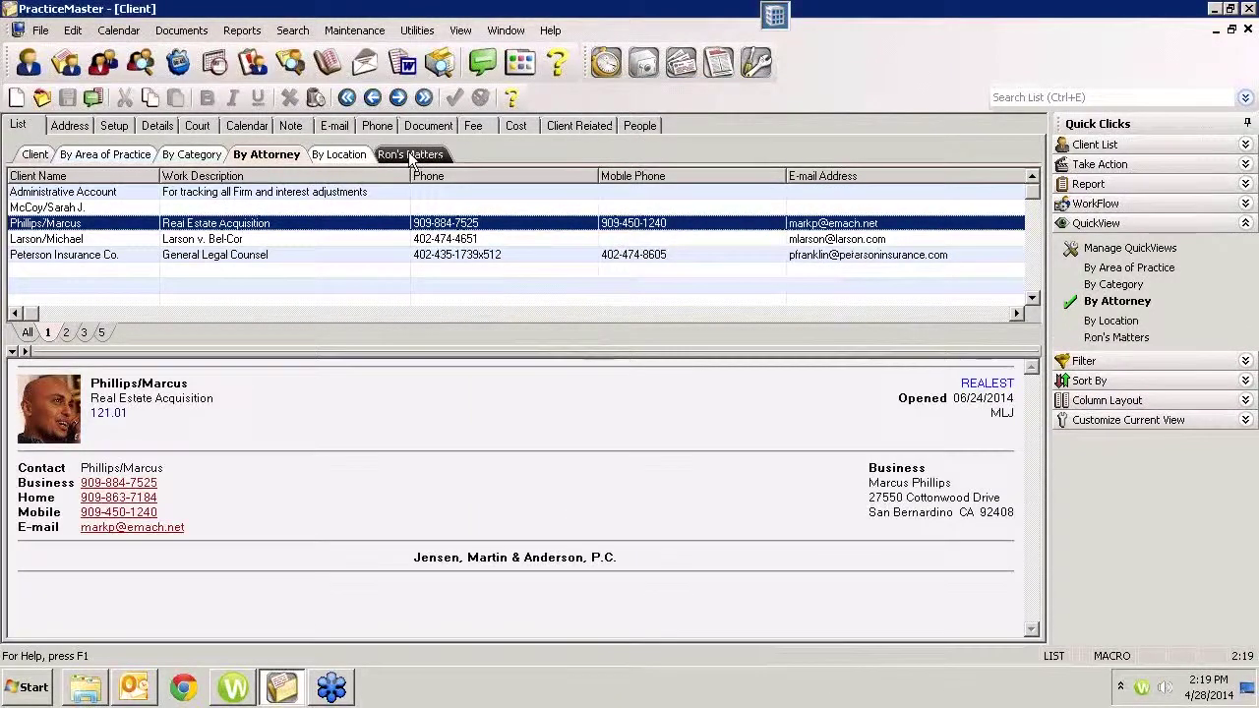
Review the saved settings of the attorney's matters QuickView, save them as they are, and close the Quick Clicks manager.
click(1130, 248)
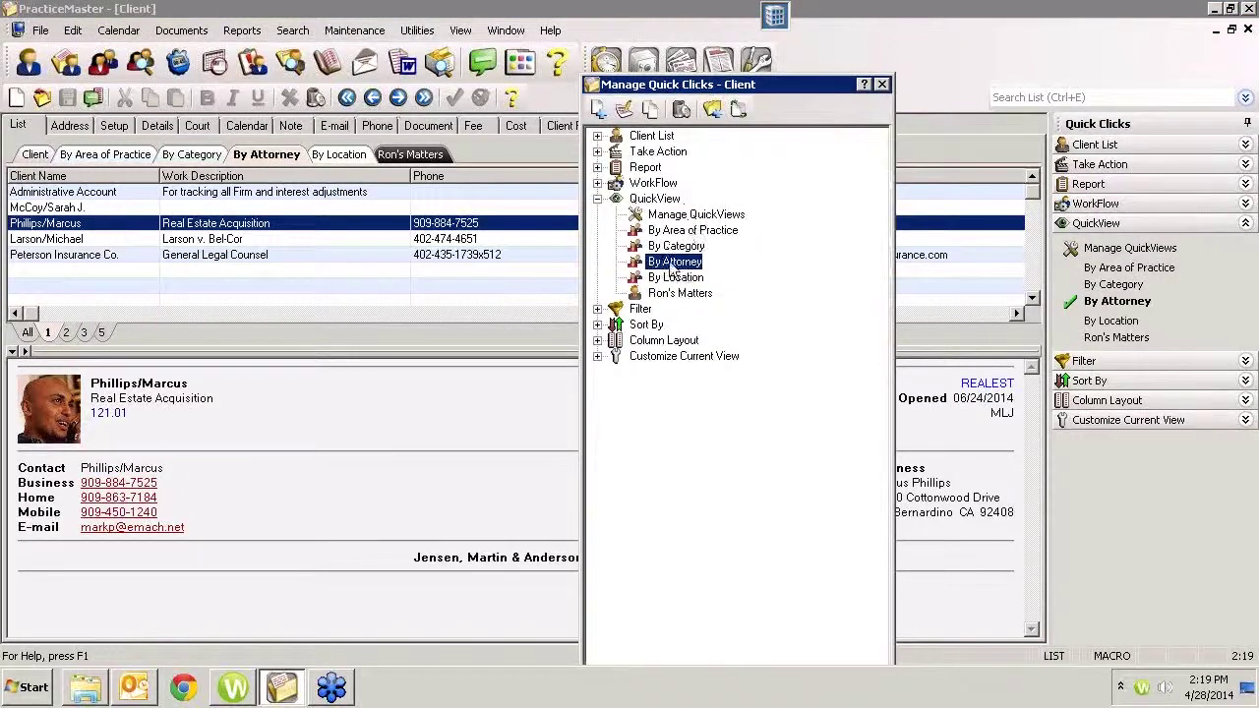
right_click(683, 297)
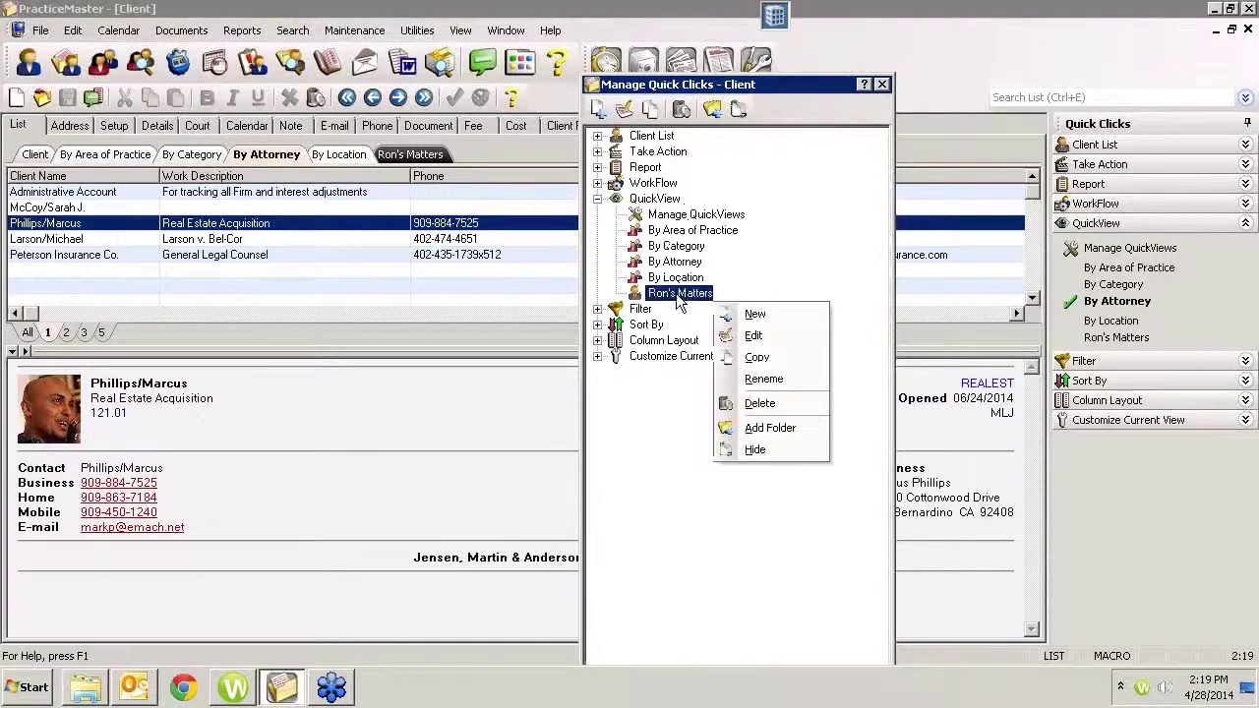
click(751, 336)
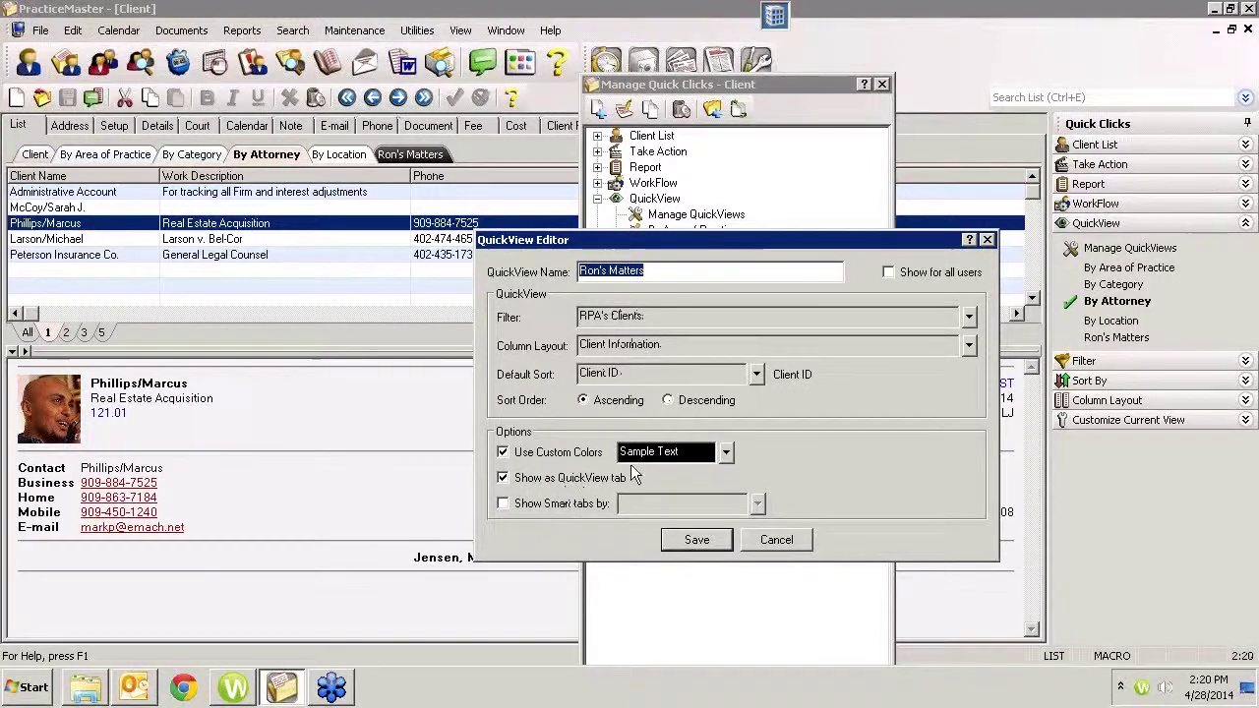
click(697, 540)
click(882, 85)
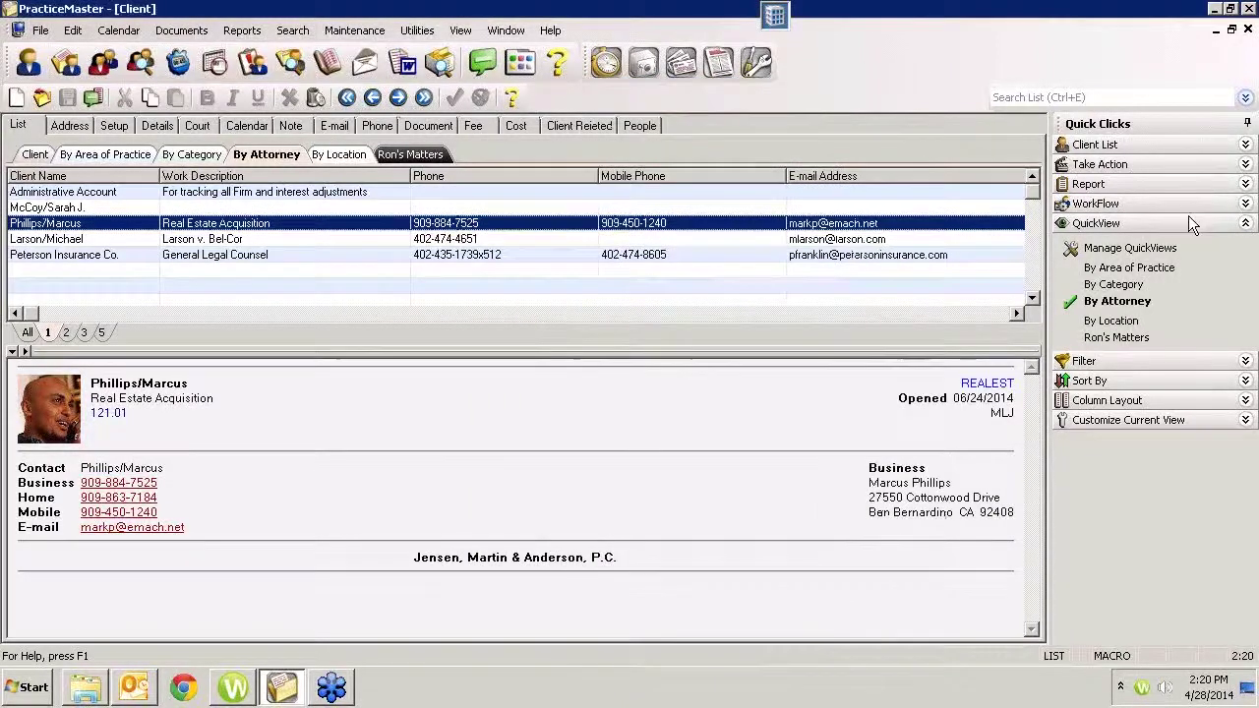
Set the Quick Clicks pane to auto-hide, then close and reopen the client list.
click(1247, 119)
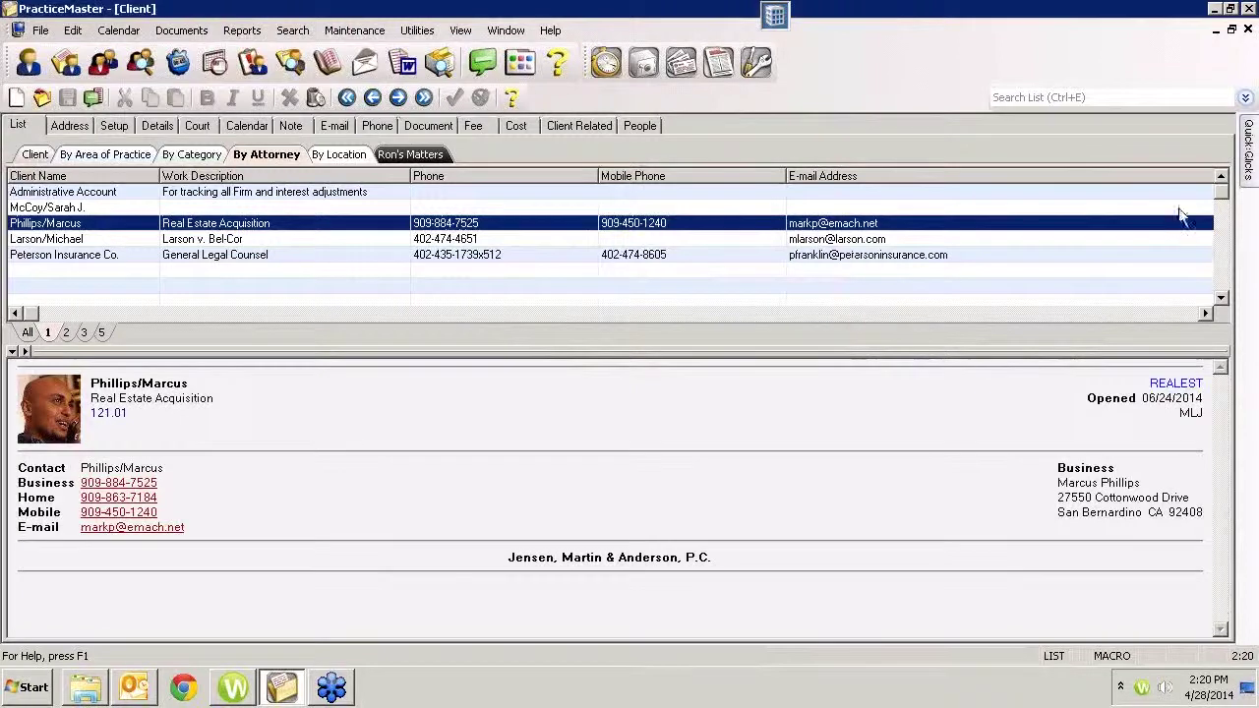
click(1247, 31)
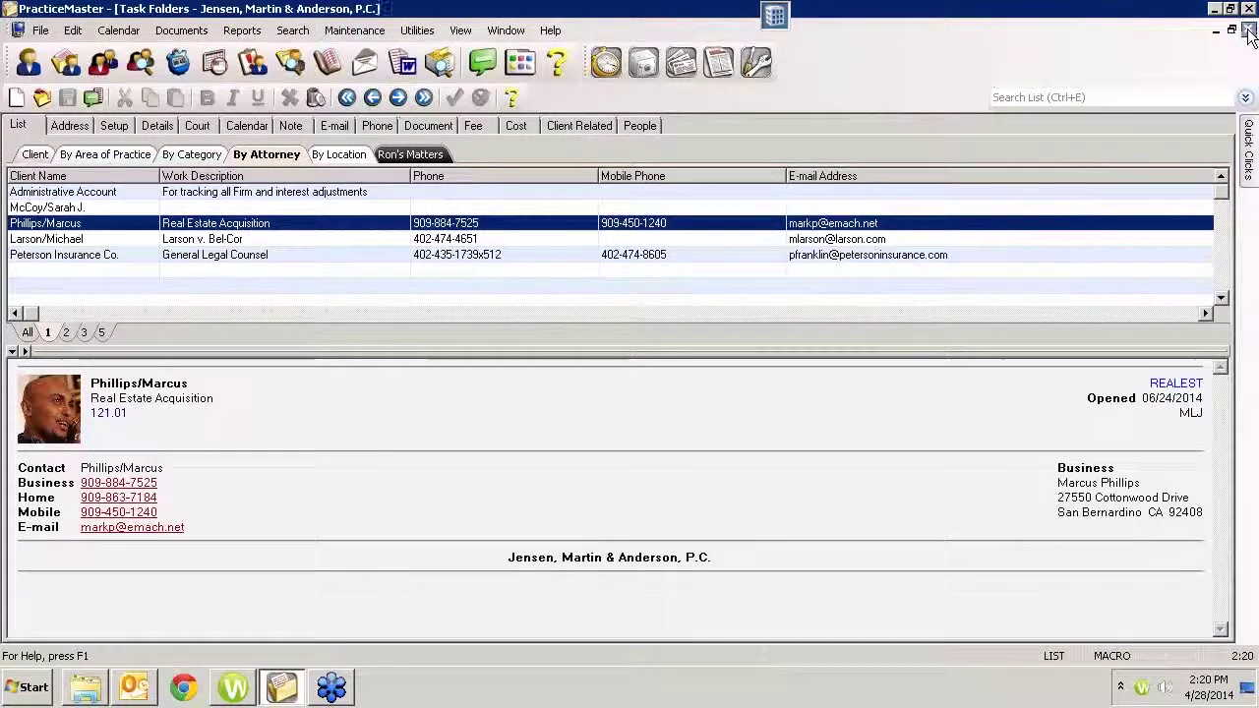
click(1248, 30)
click(28, 62)
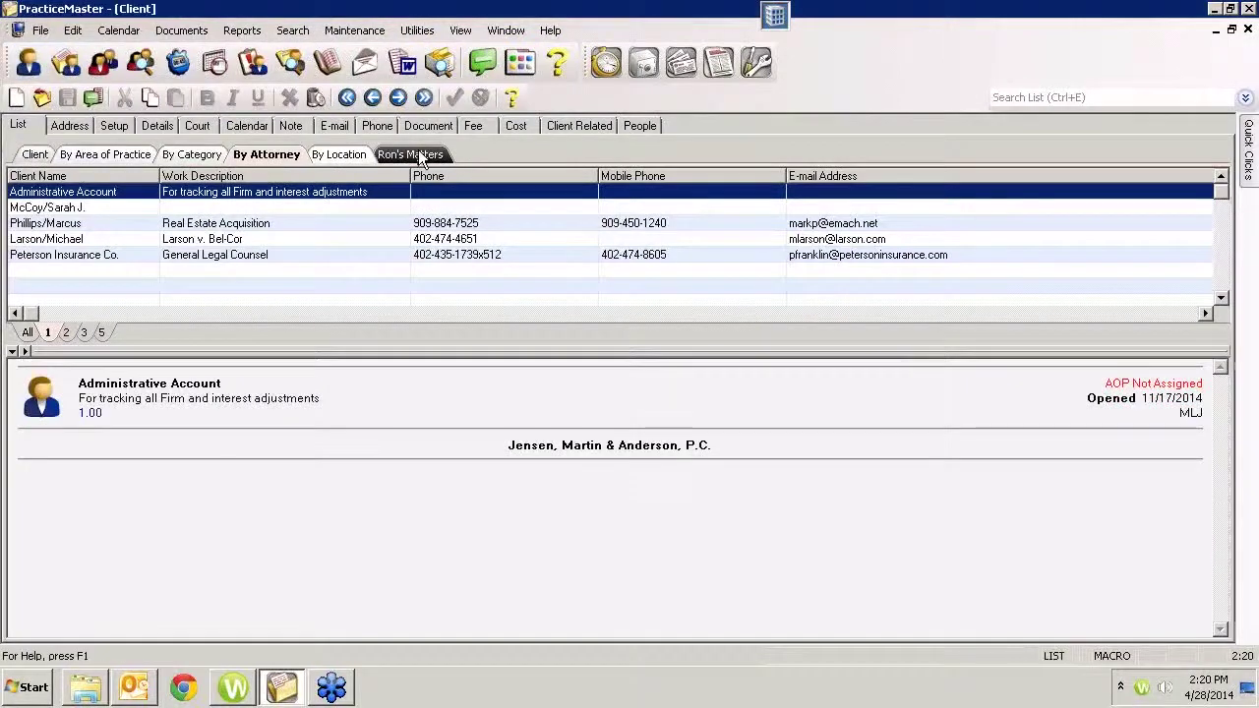
View the attorney's matters QuickView and compare it with the standard Client view.
click(421, 155)
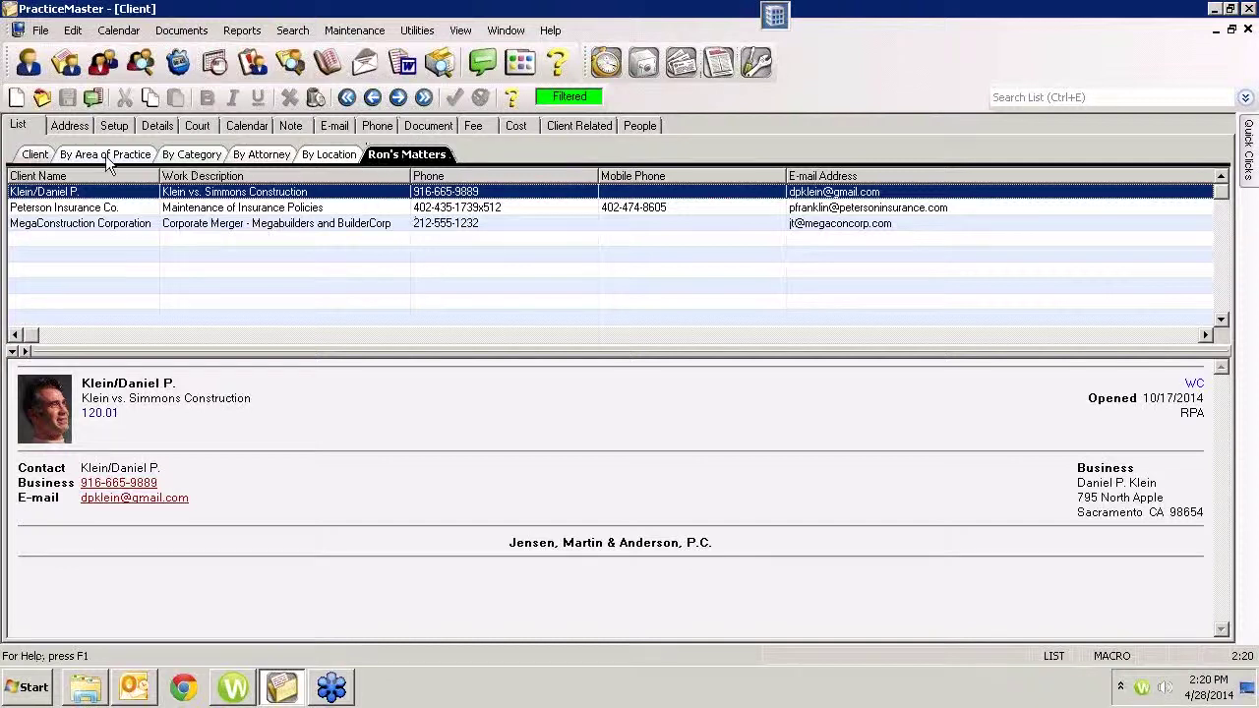
click(35, 158)
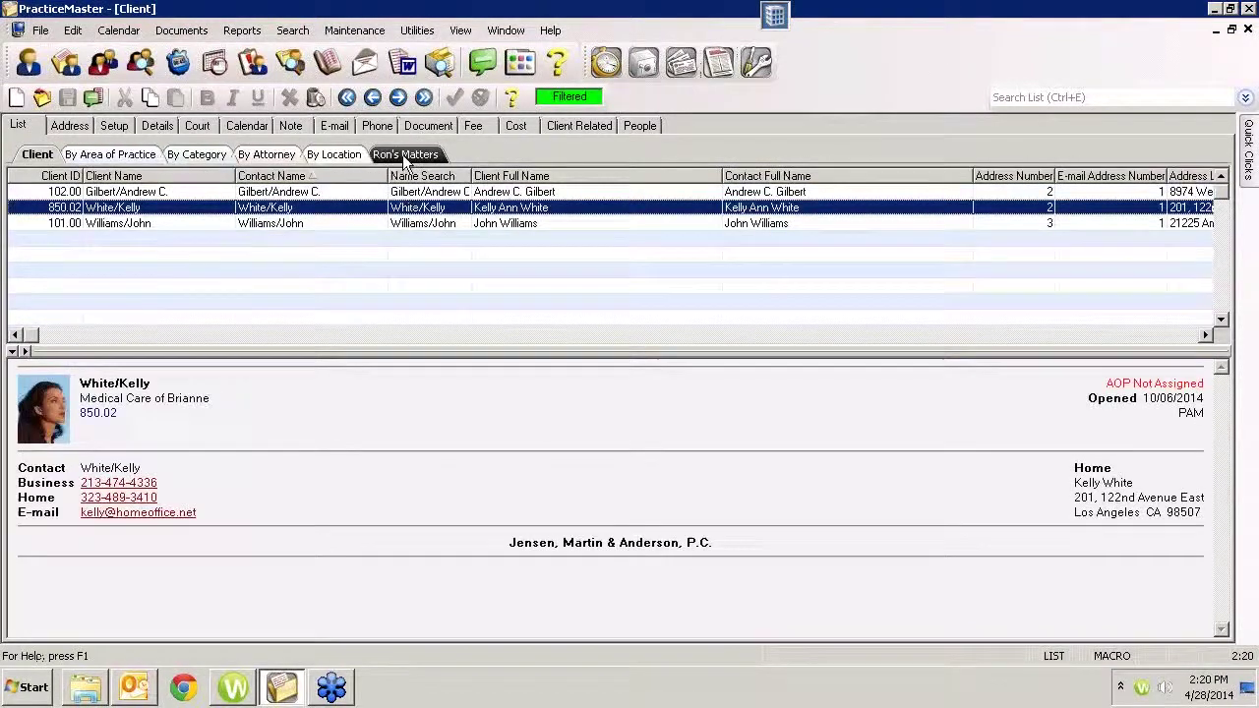
click(404, 158)
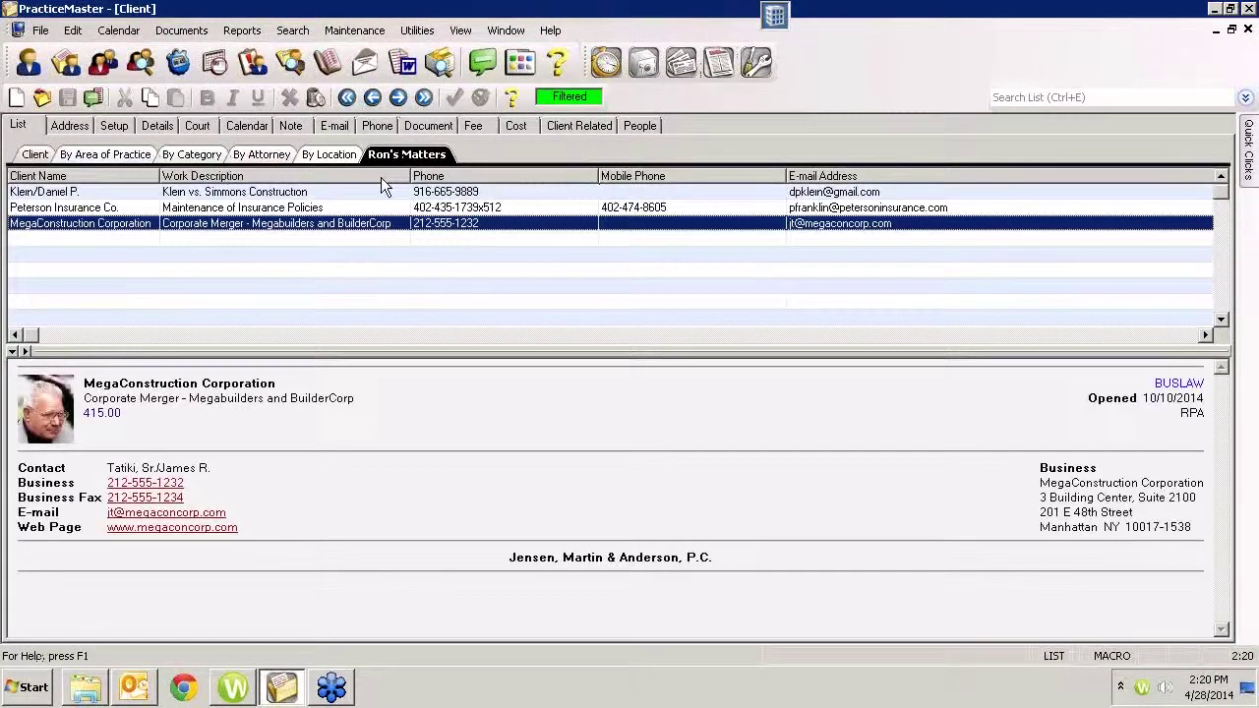
Open the attorney's matters QuickView for editing and try to show it for all users.
mouse_move(1248, 147)
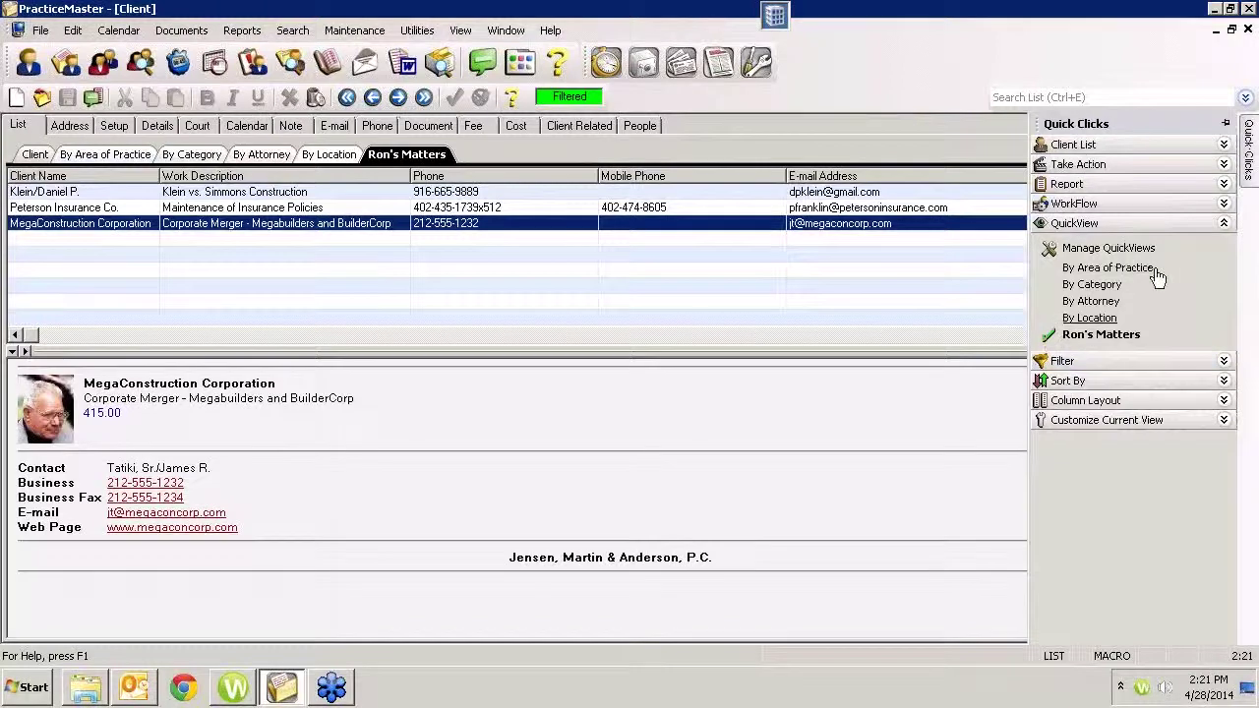
click(1110, 248)
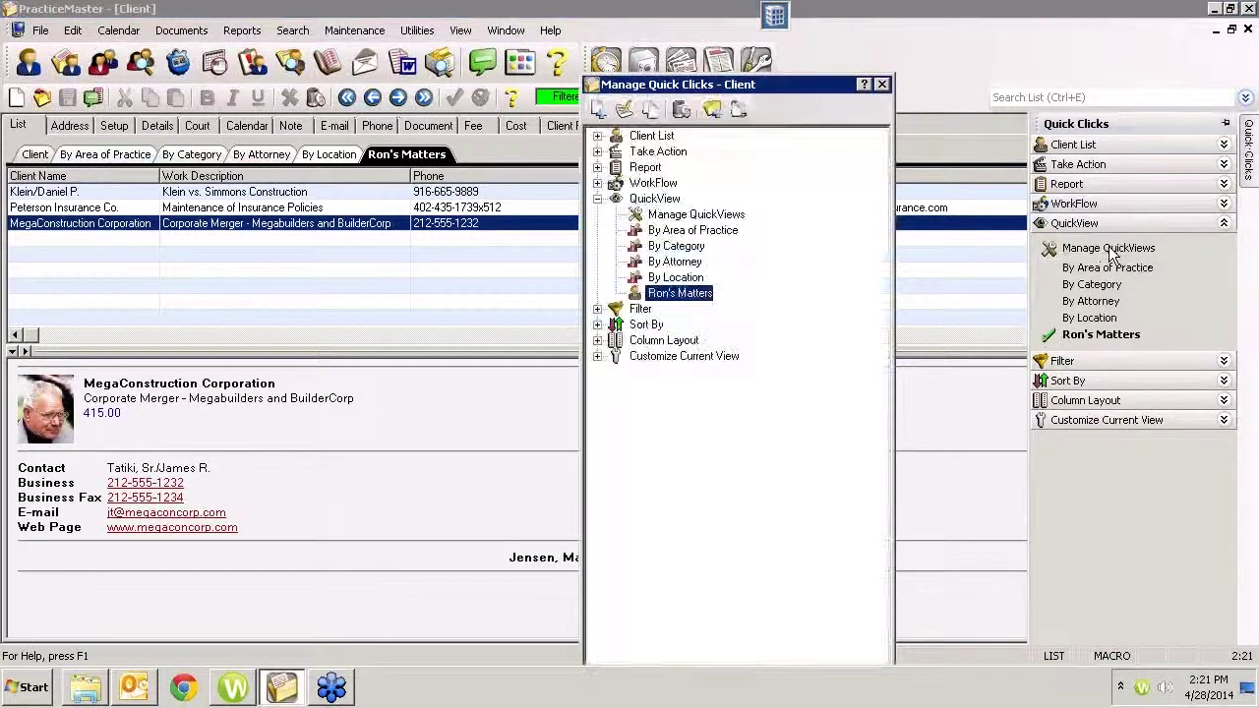
right_click(678, 296)
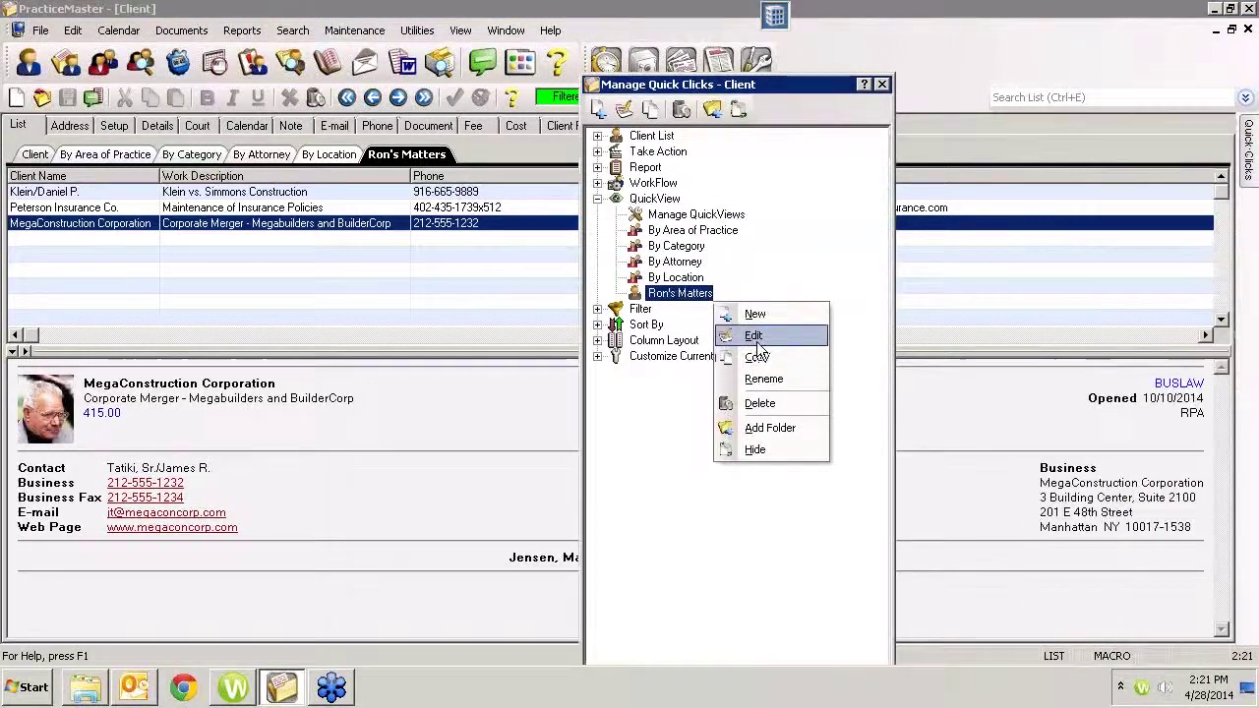
click(755, 337)
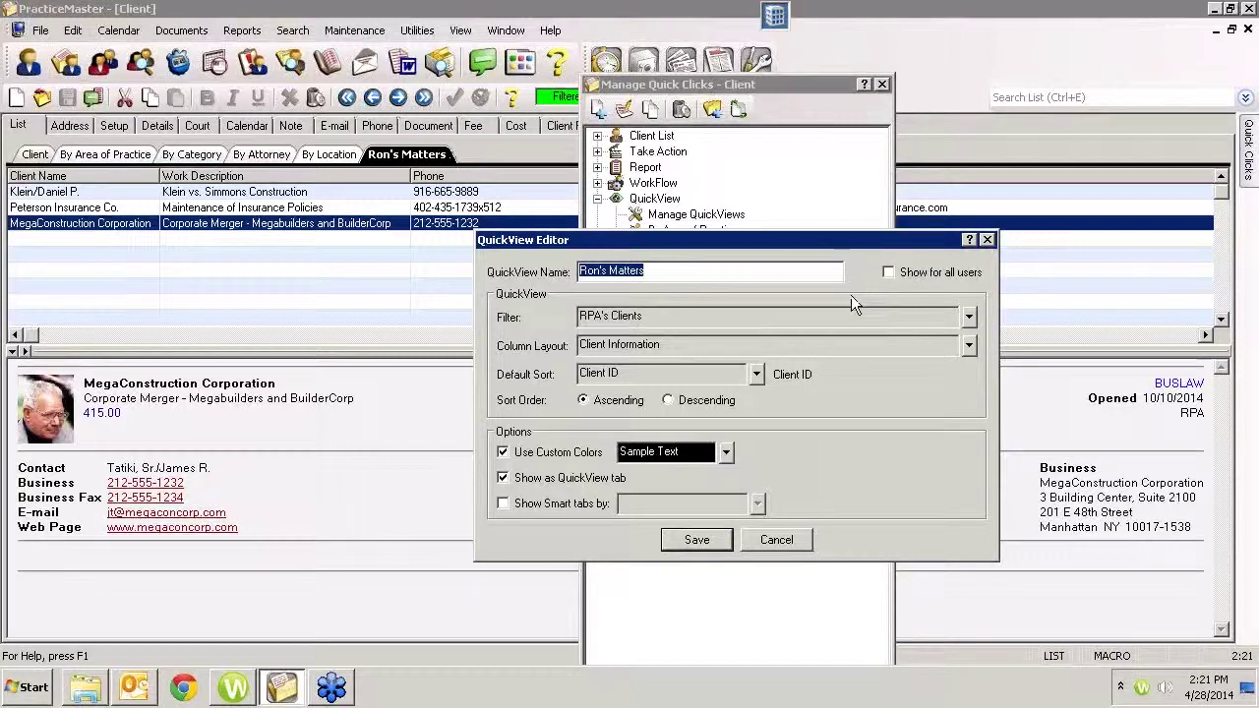
click(888, 273)
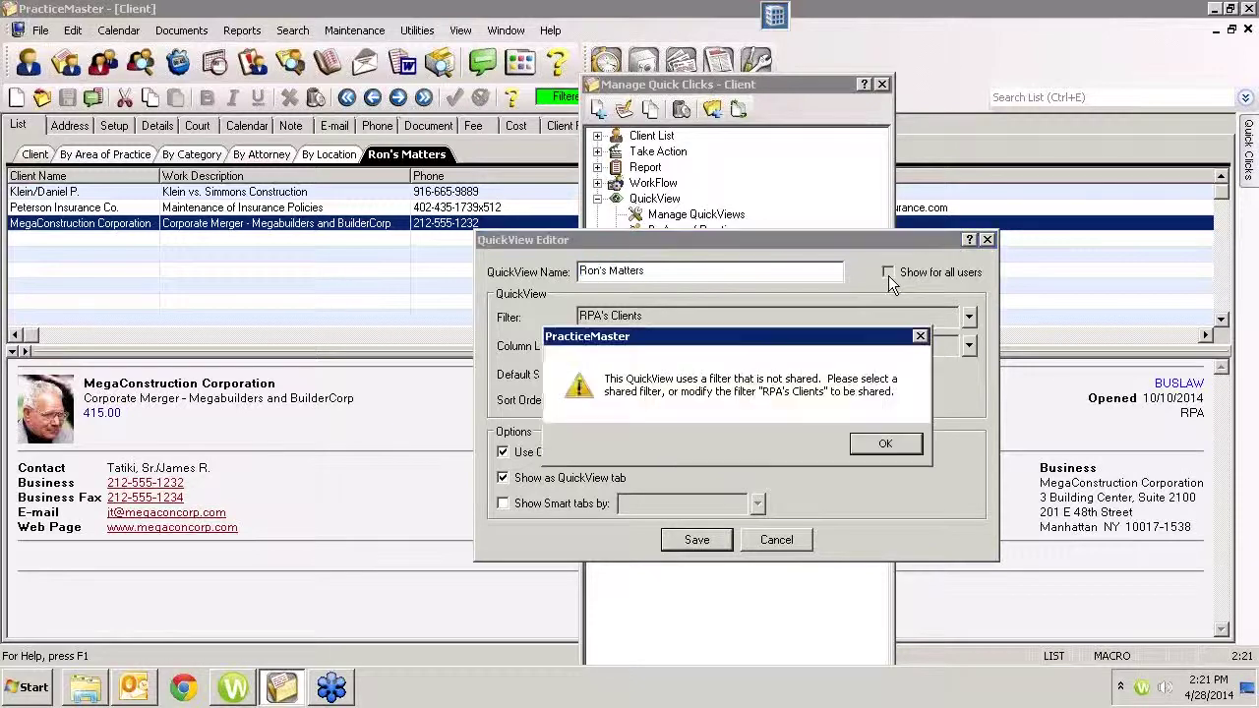
click(885, 438)
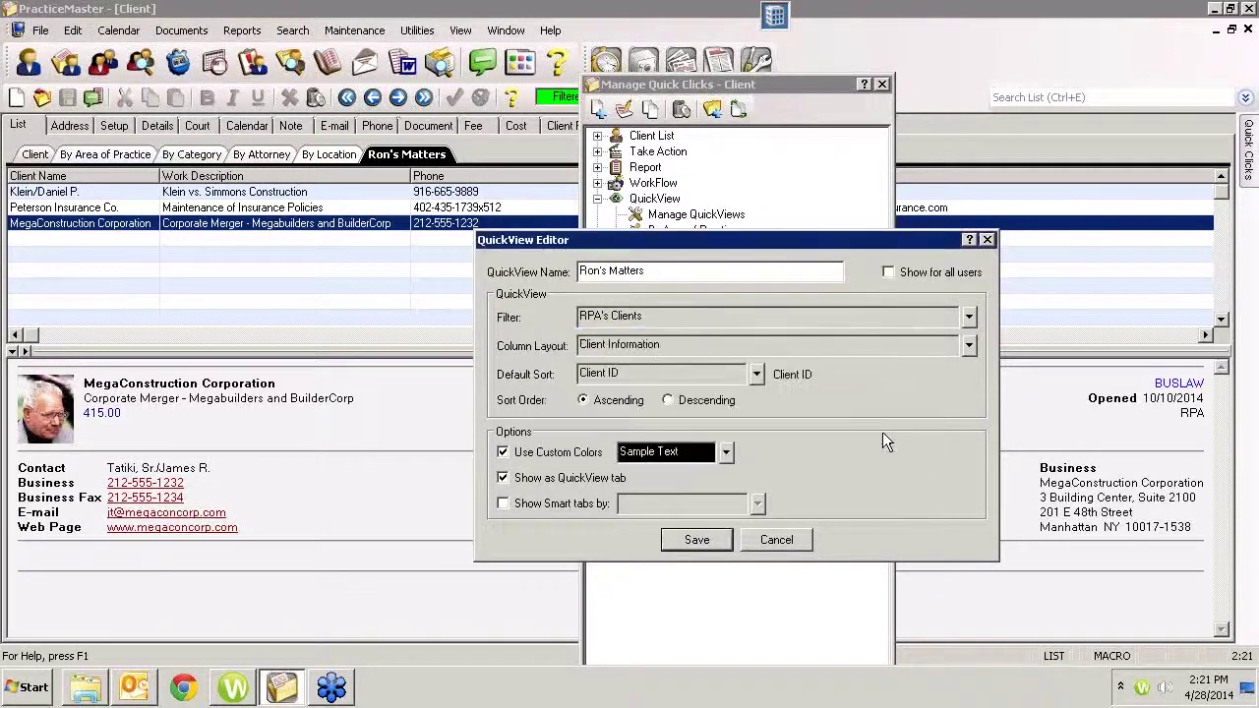
Check the QuickView's filter choices, retry showing it for all users, and close the editor and Quick Clicks manager without saving.
click(969, 317)
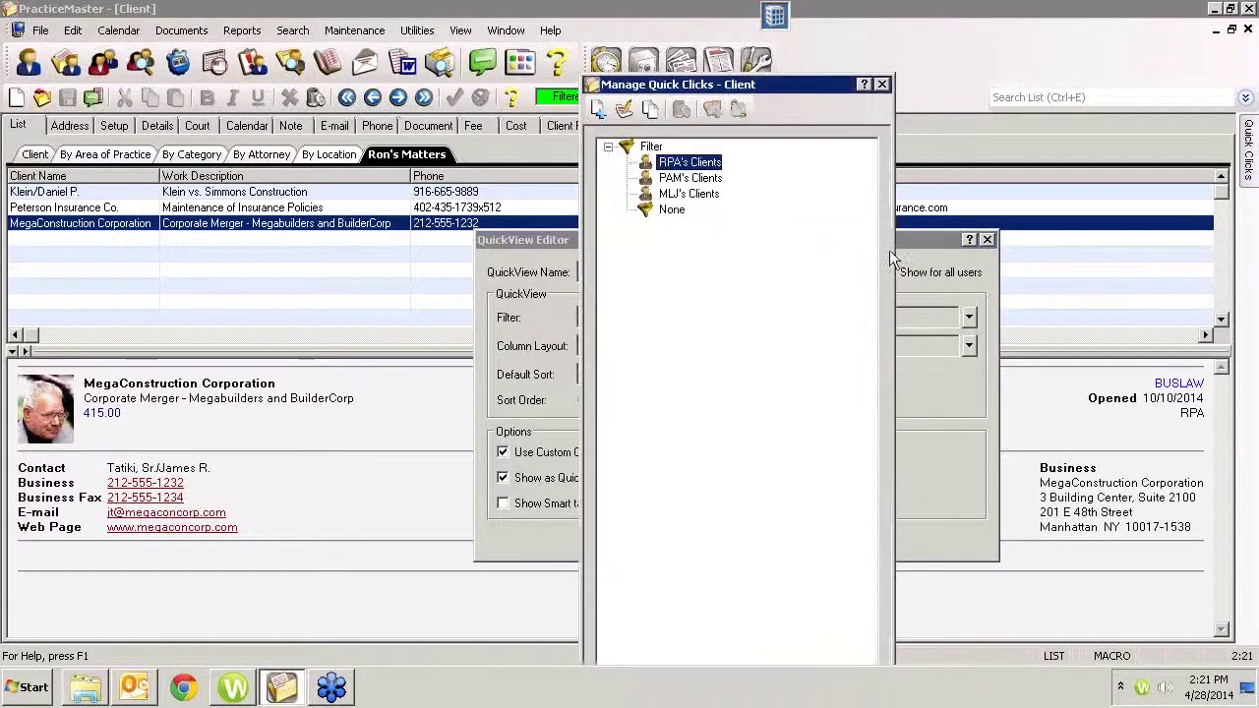
click(884, 85)
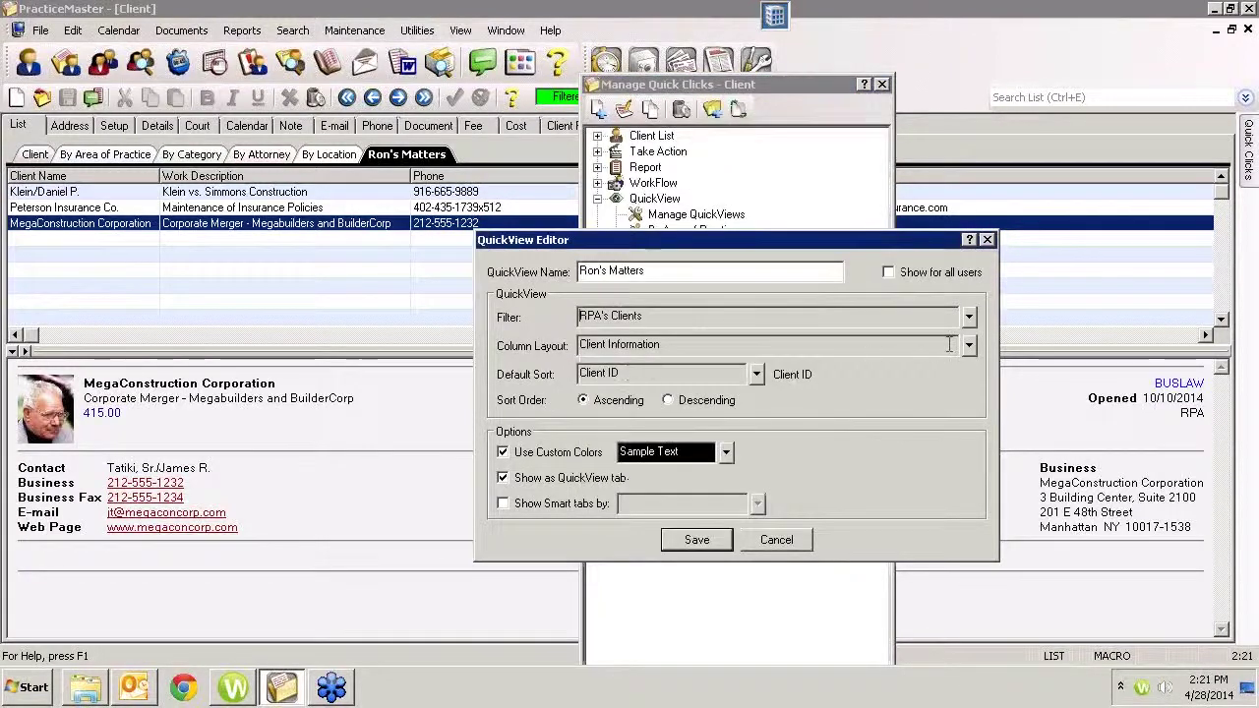
click(891, 274)
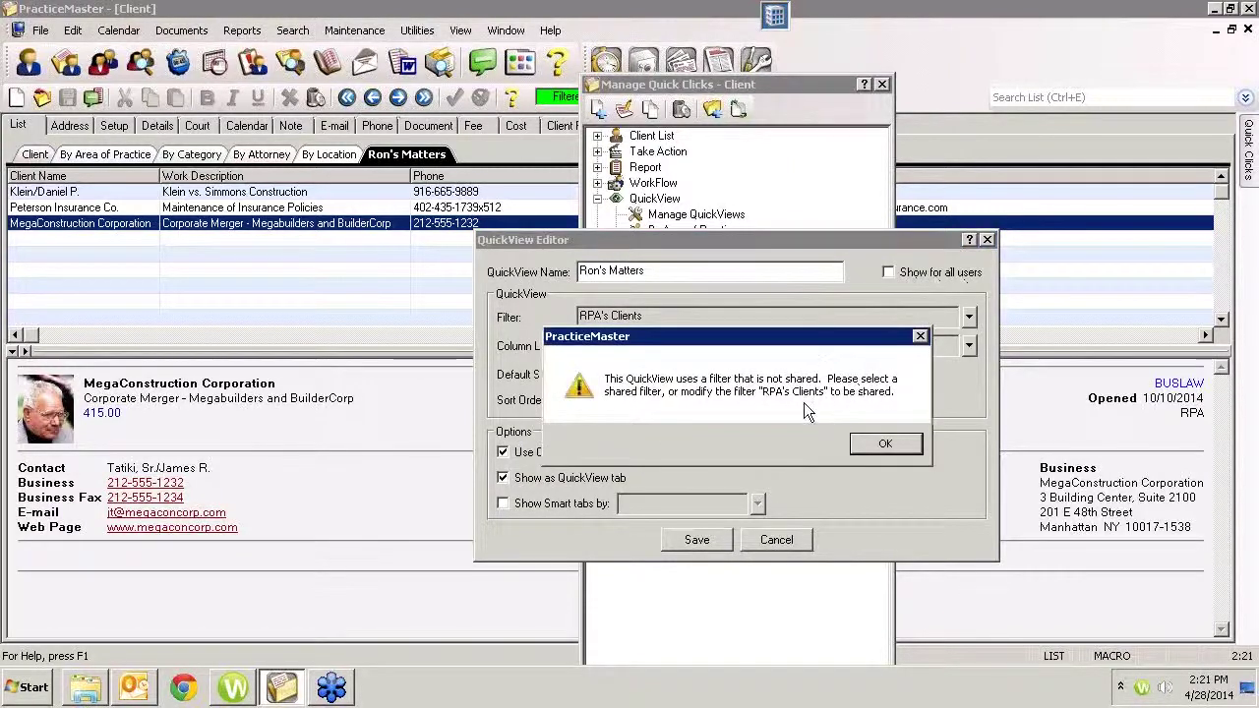
click(886, 445)
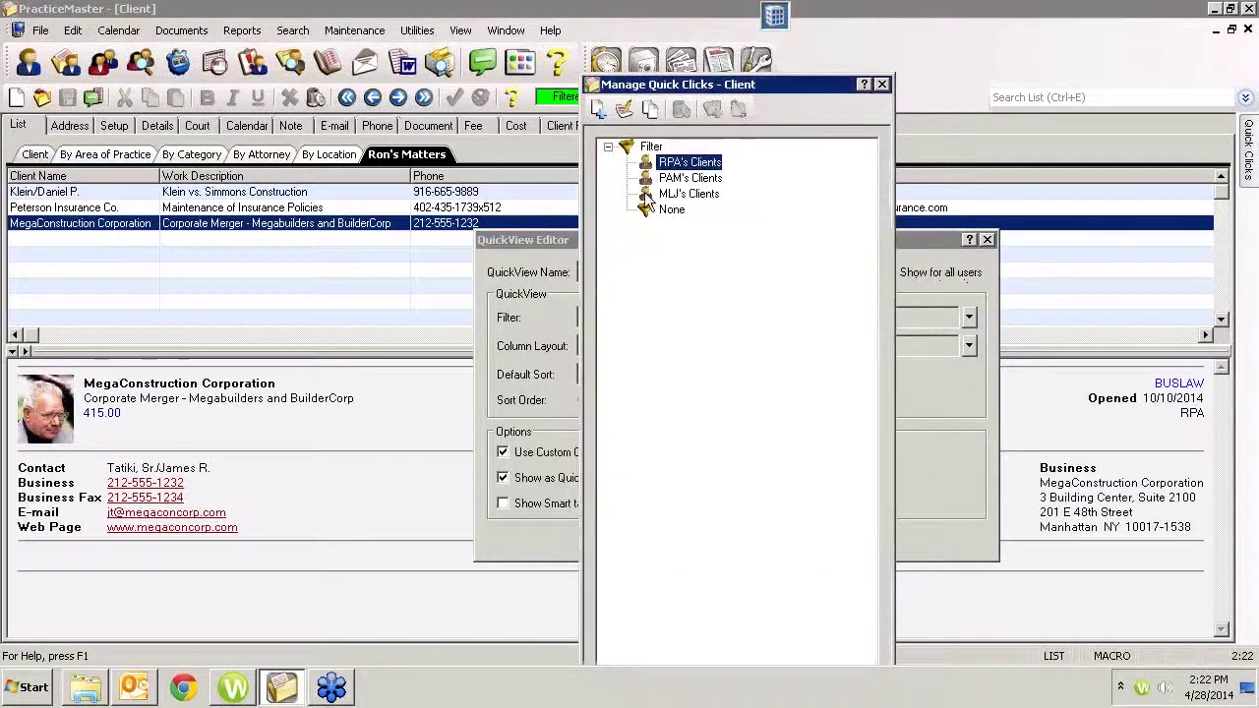
click(882, 85)
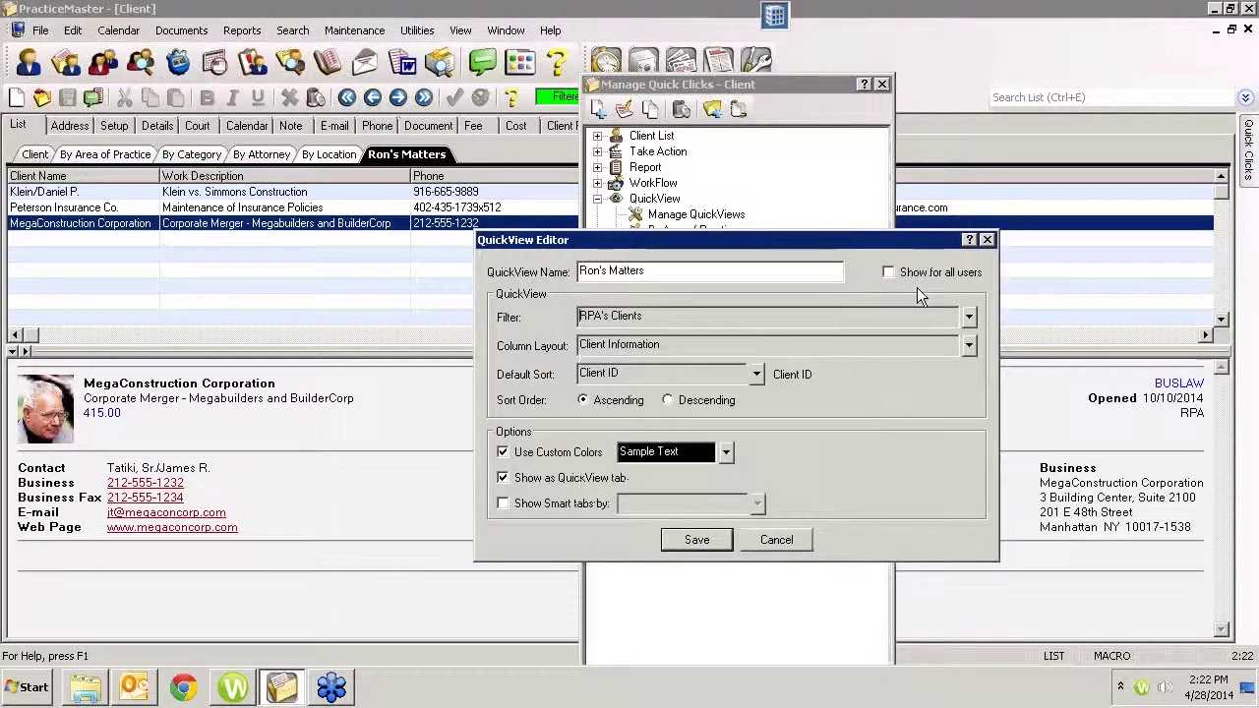
click(988, 240)
click(882, 84)
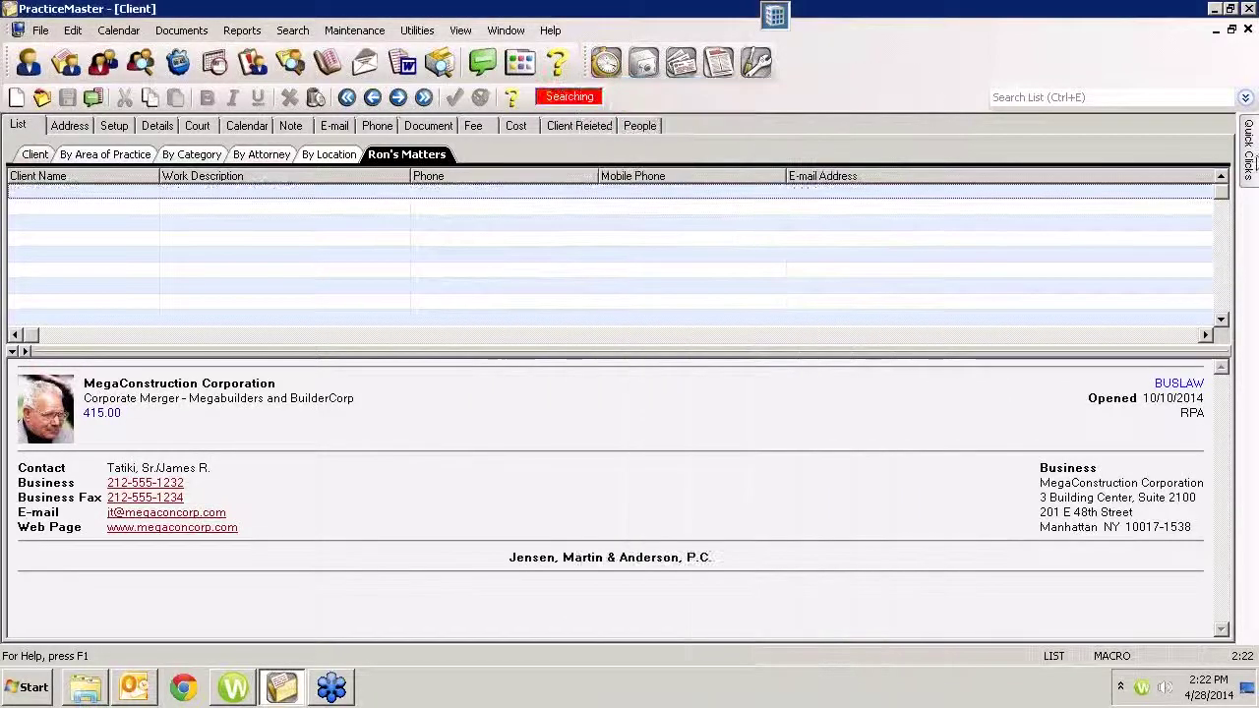
Check the available client filters and start a new QuickView named for attorney PAM's clients.
mouse_move(1251, 157)
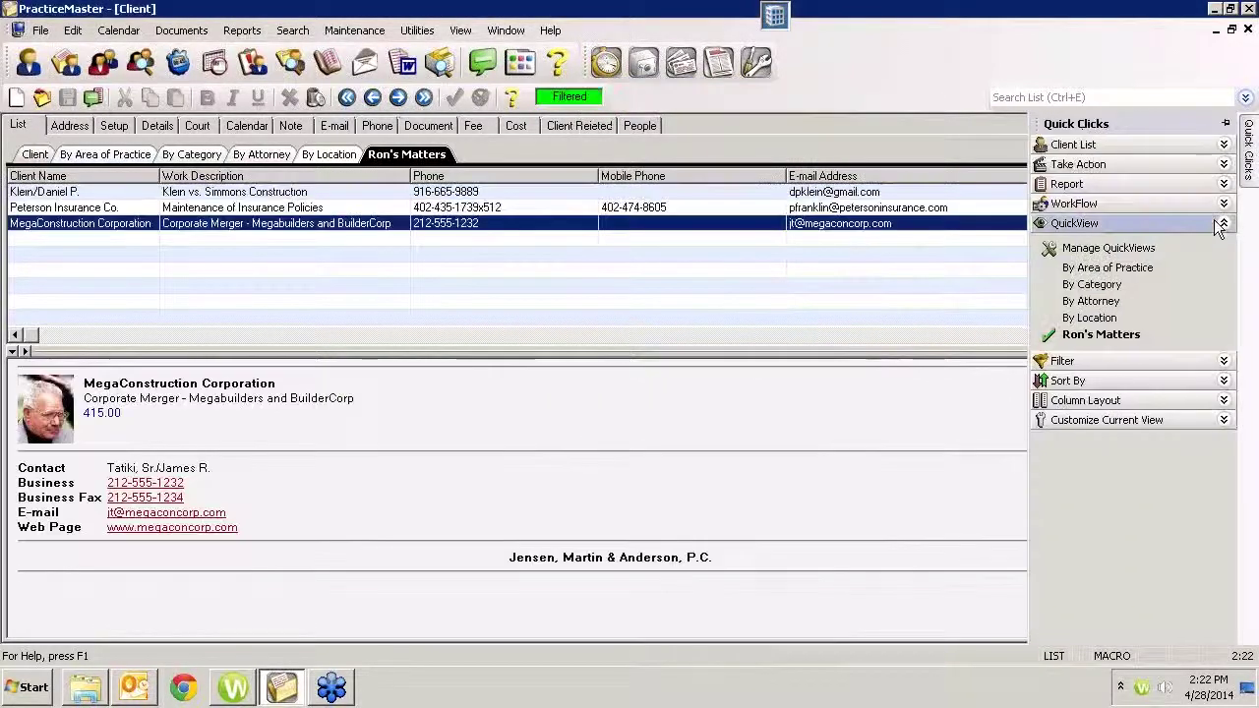
click(1082, 363)
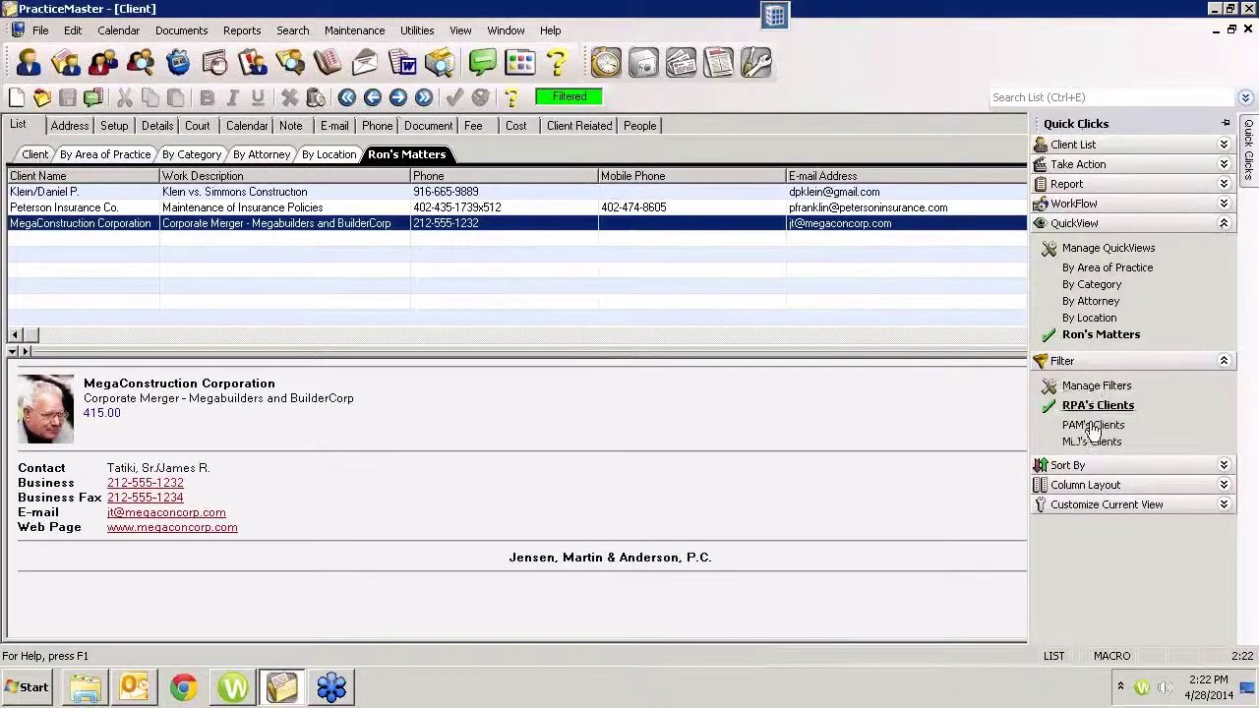
click(1086, 253)
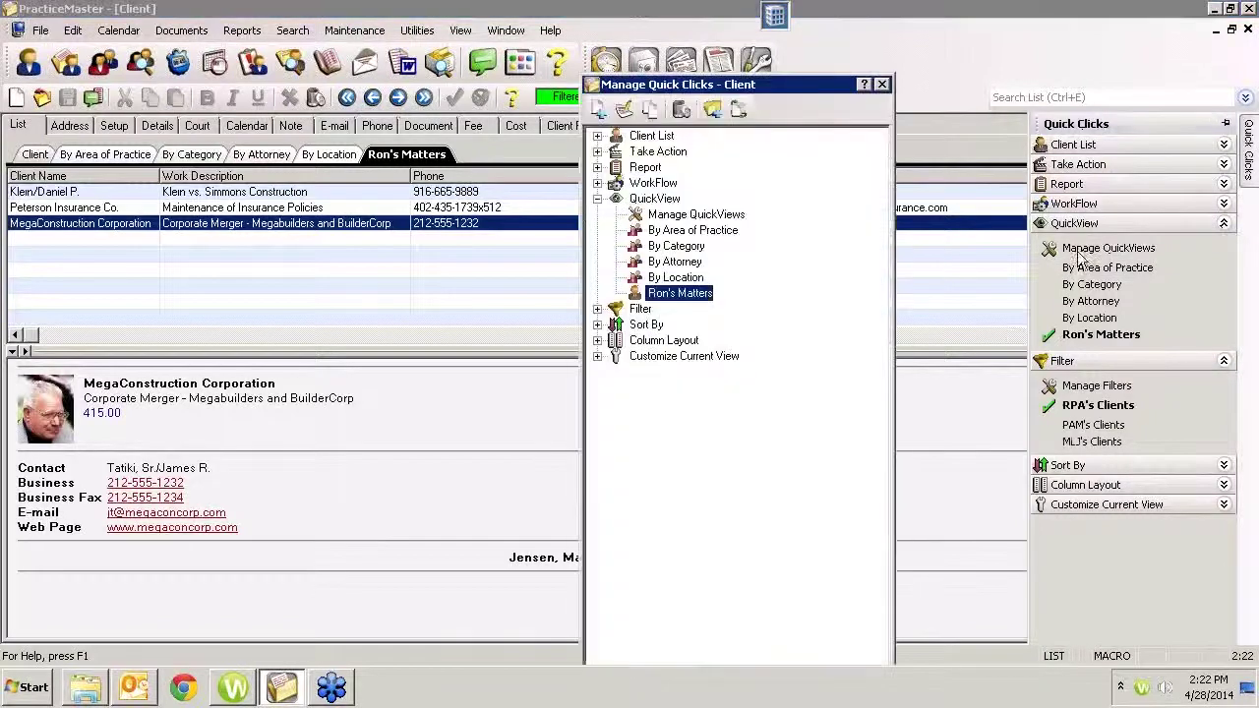
right_click(742, 219)
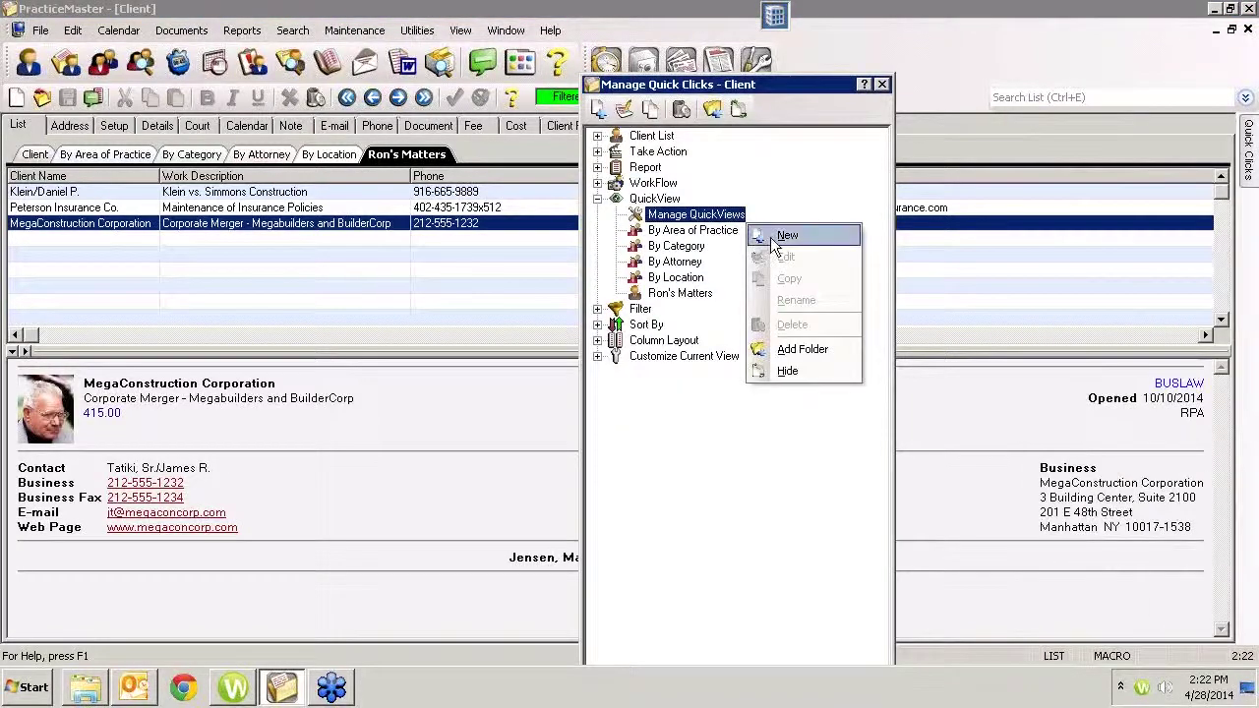
click(770, 237)
text(Pa)
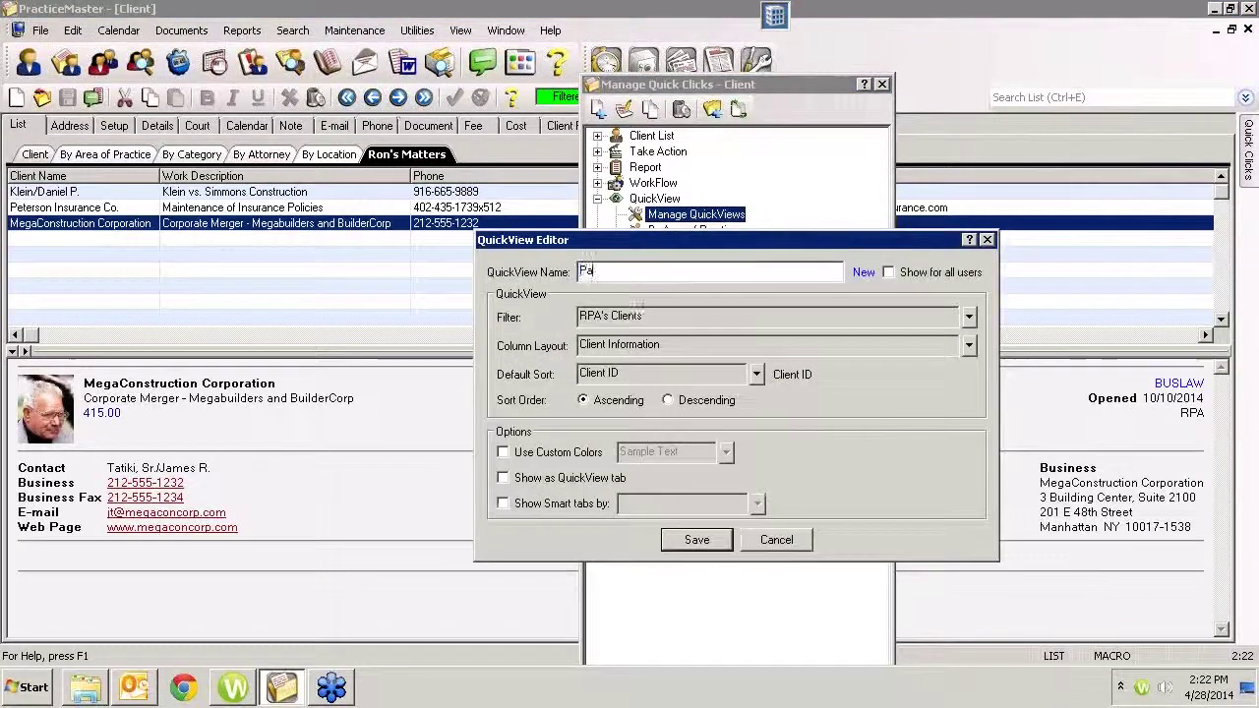
text(m' Qlients)
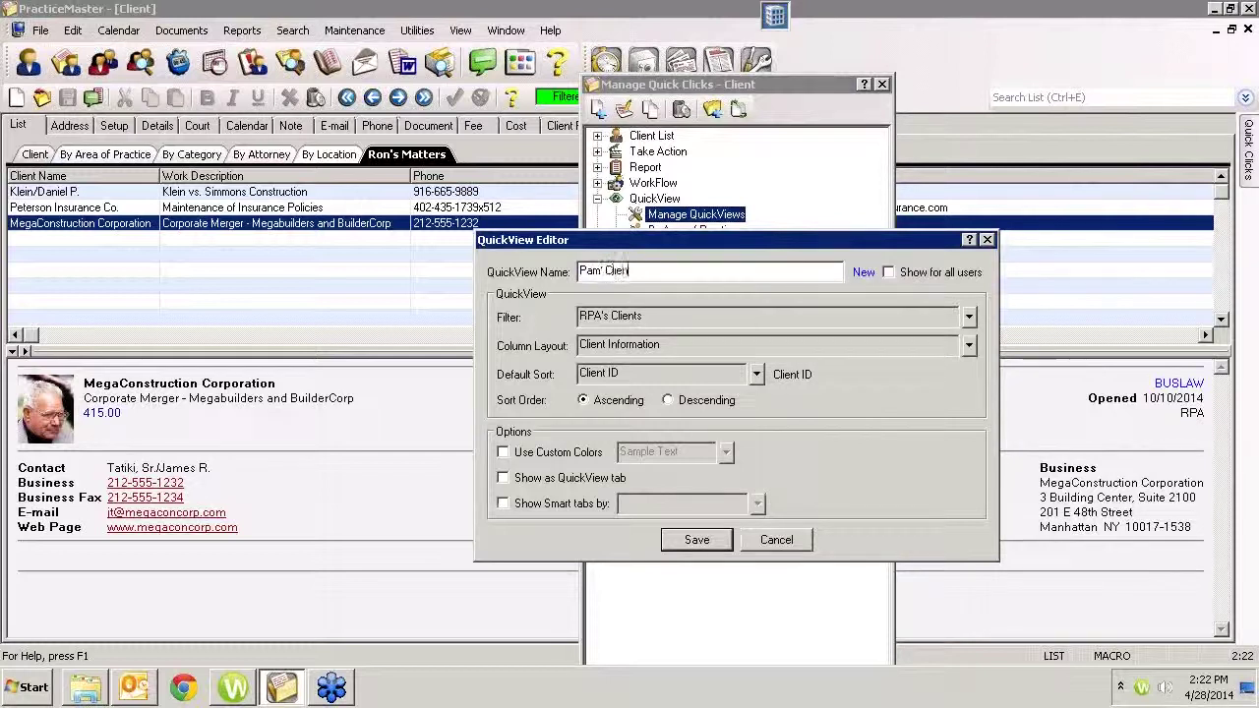
Assign the PAM's Clients filter to the new QuickView, show it as a QuickView tab, save it, and display that view.
click(970, 317)
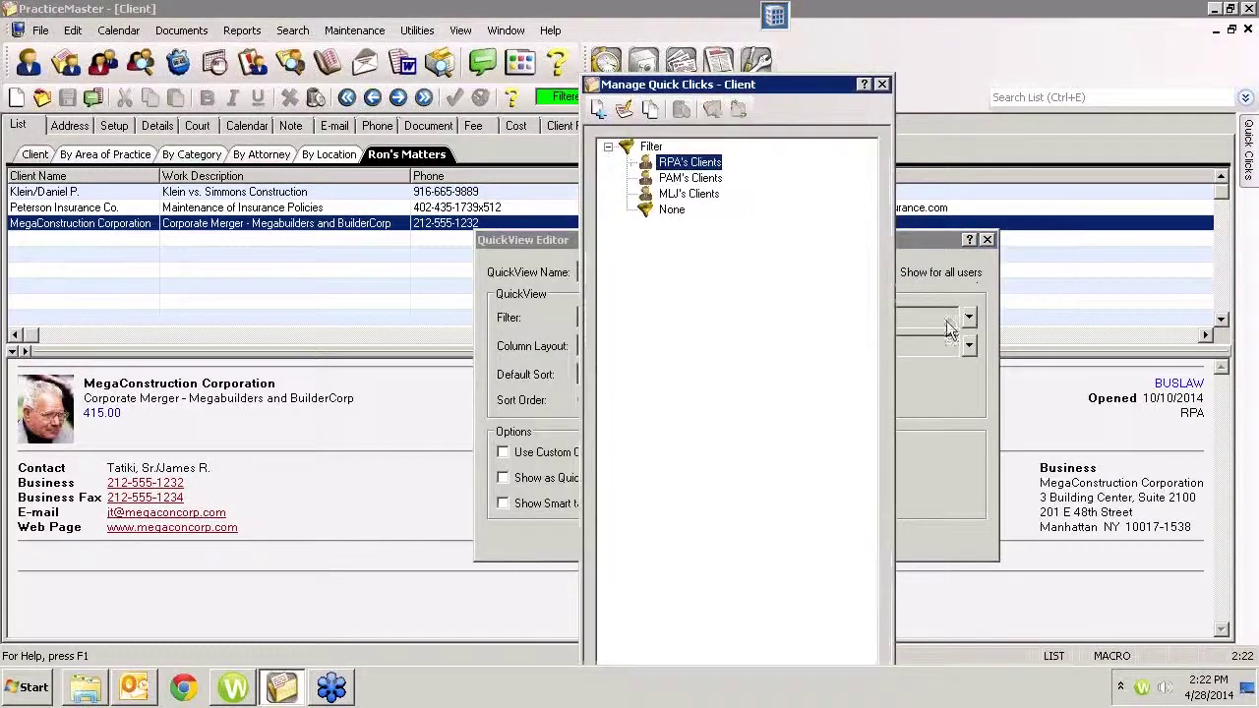
click(690, 179)
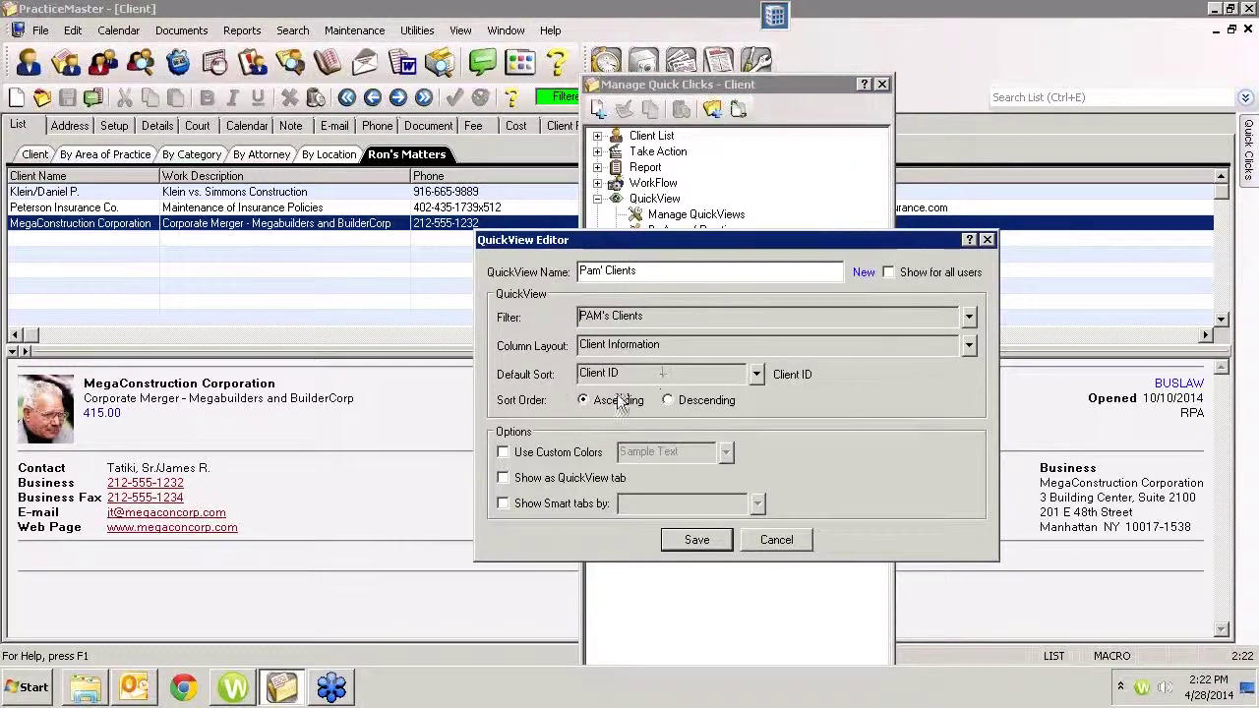
click(504, 479)
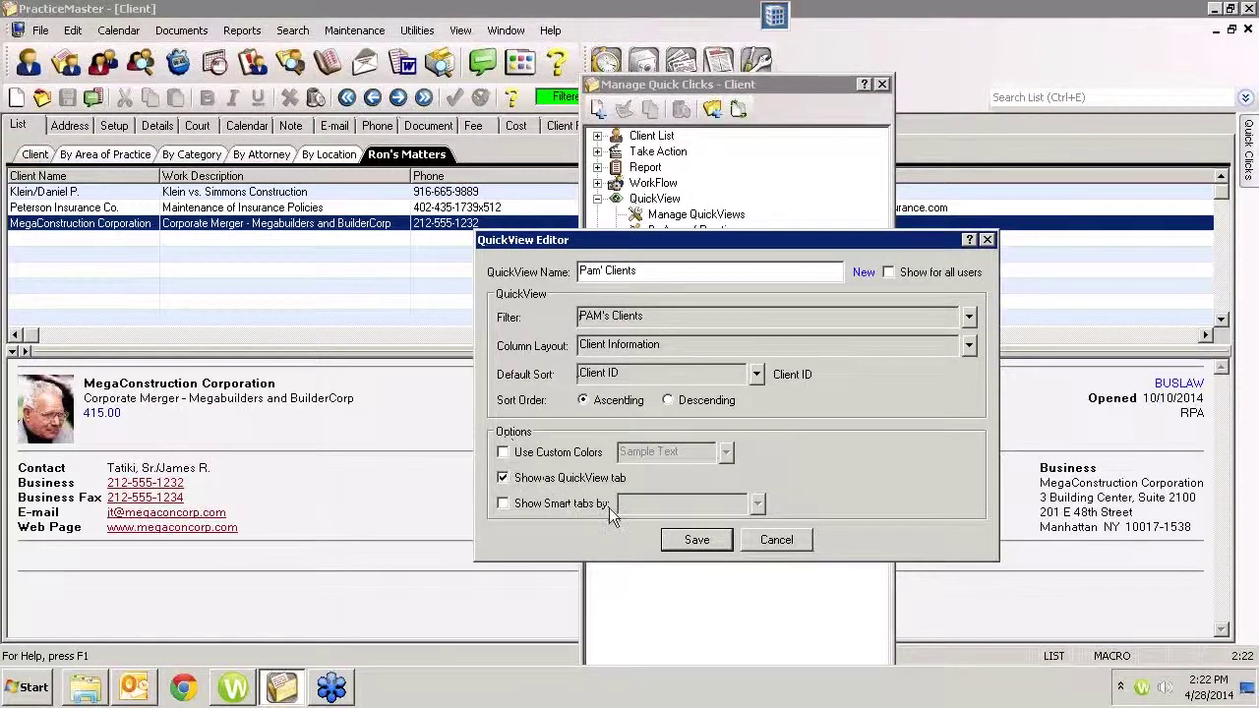
click(695, 540)
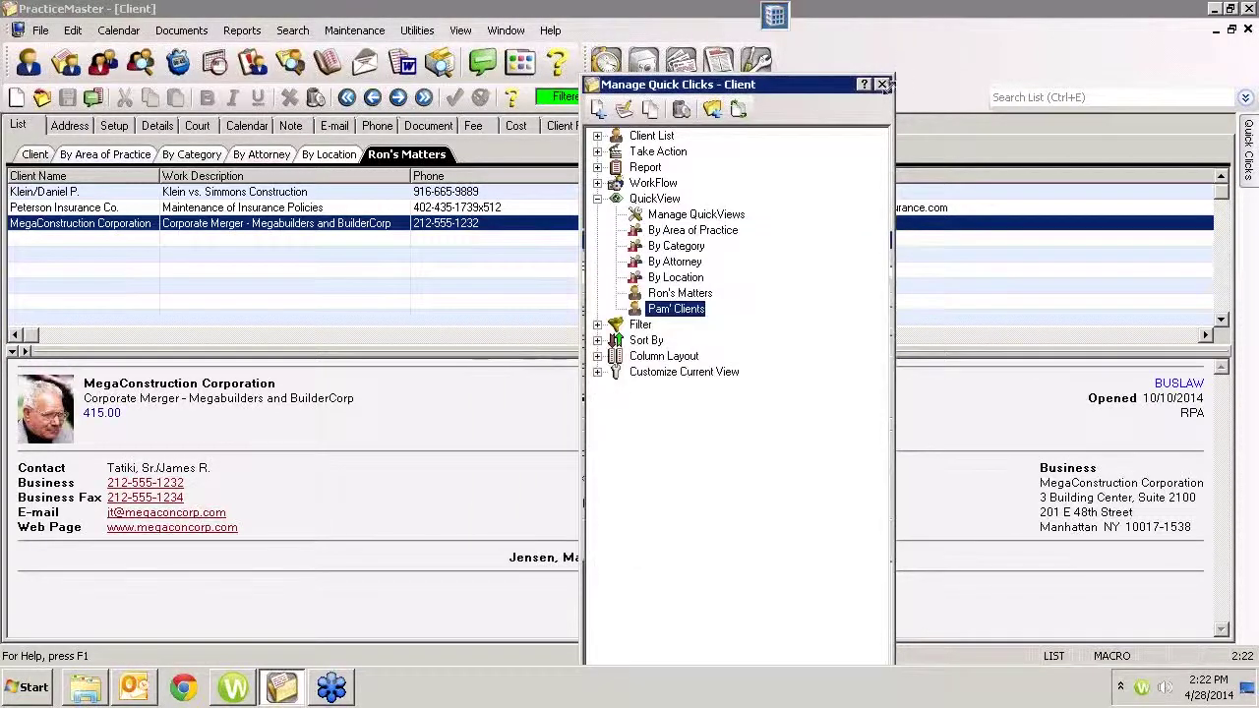
click(883, 85)
click(487, 156)
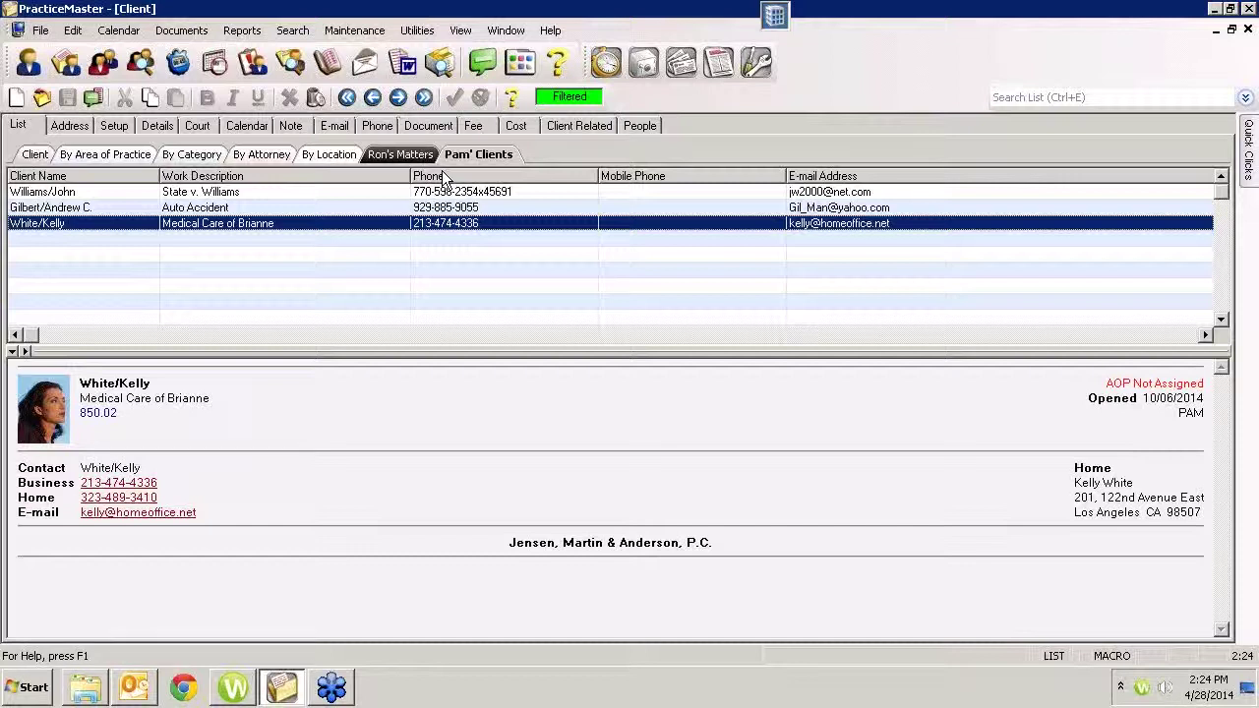
click(185, 688)
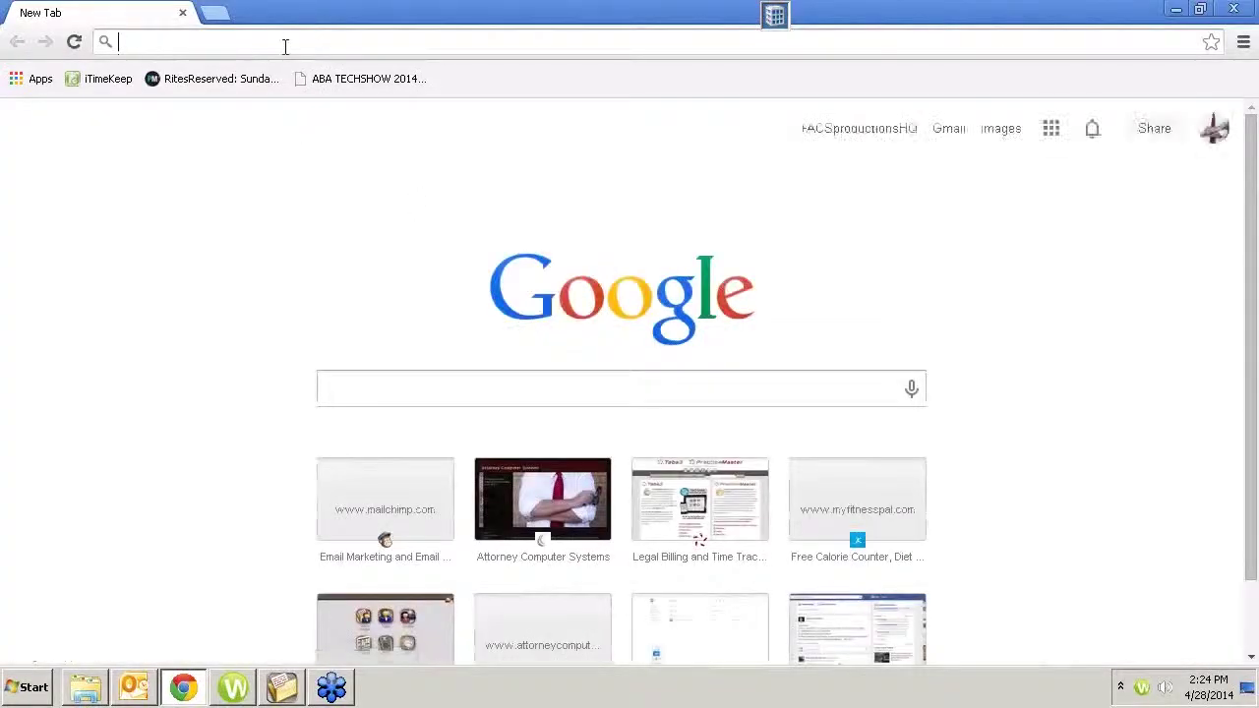
text(www.at)
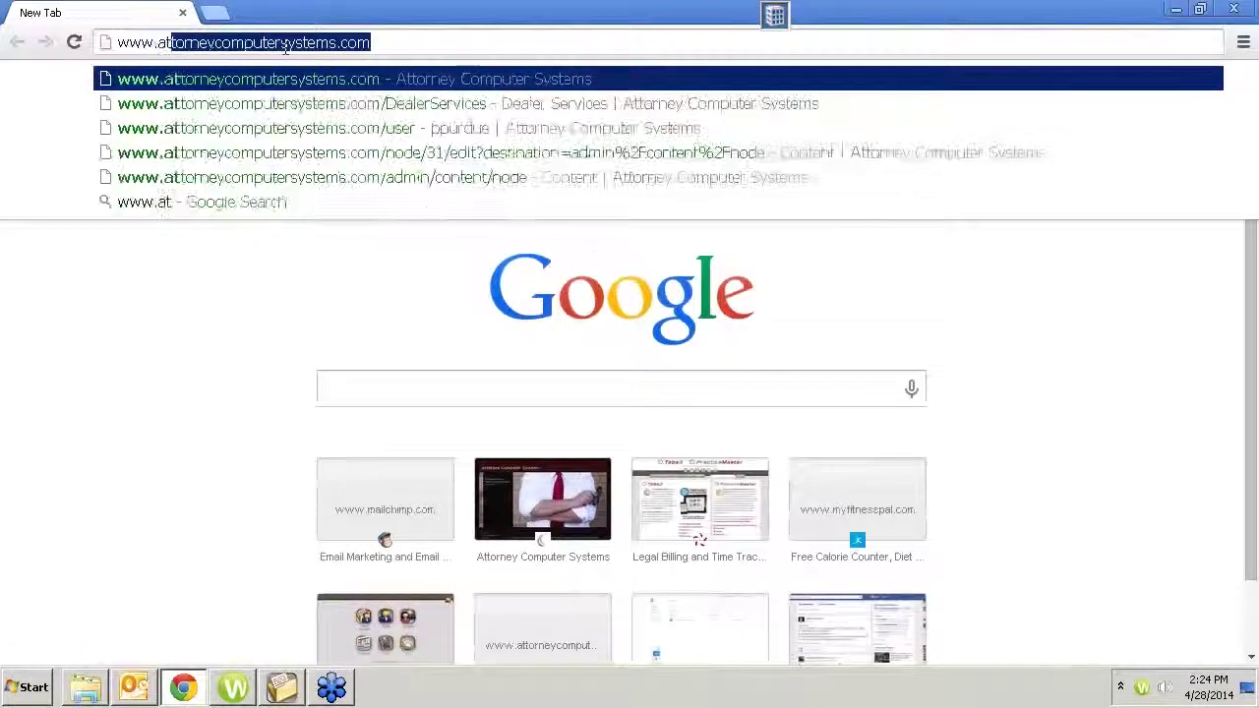
text(t)
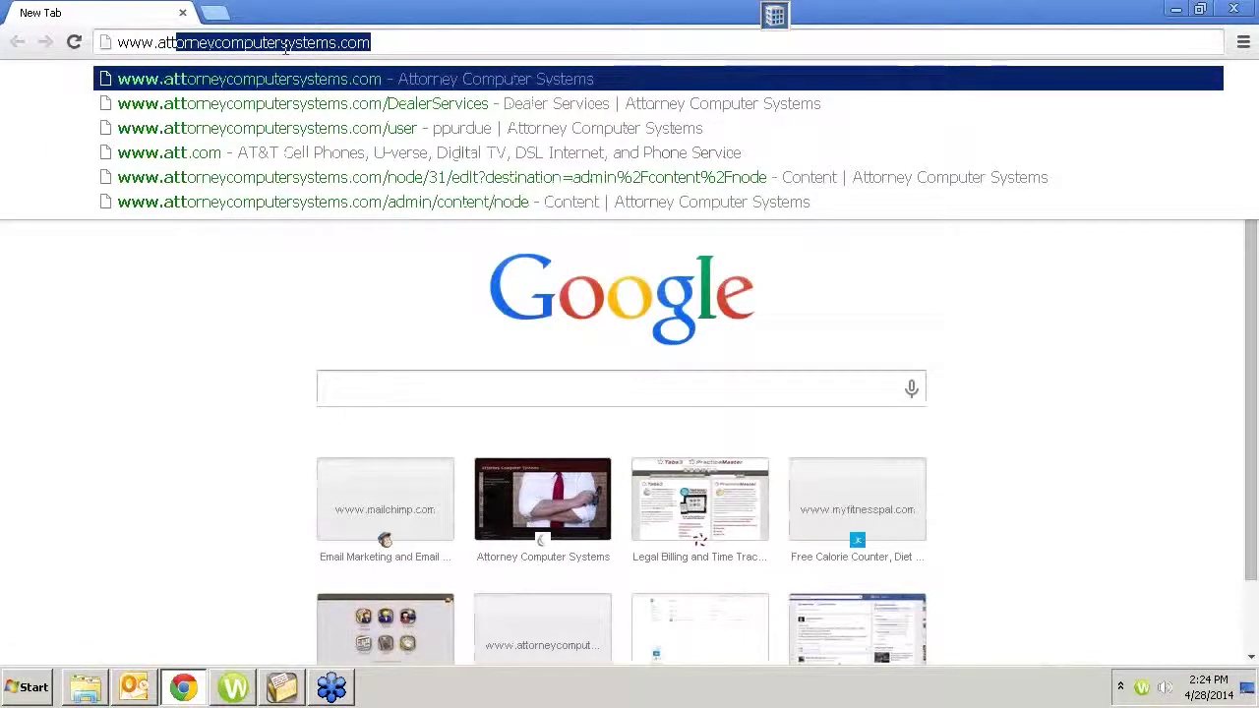
key(Return)
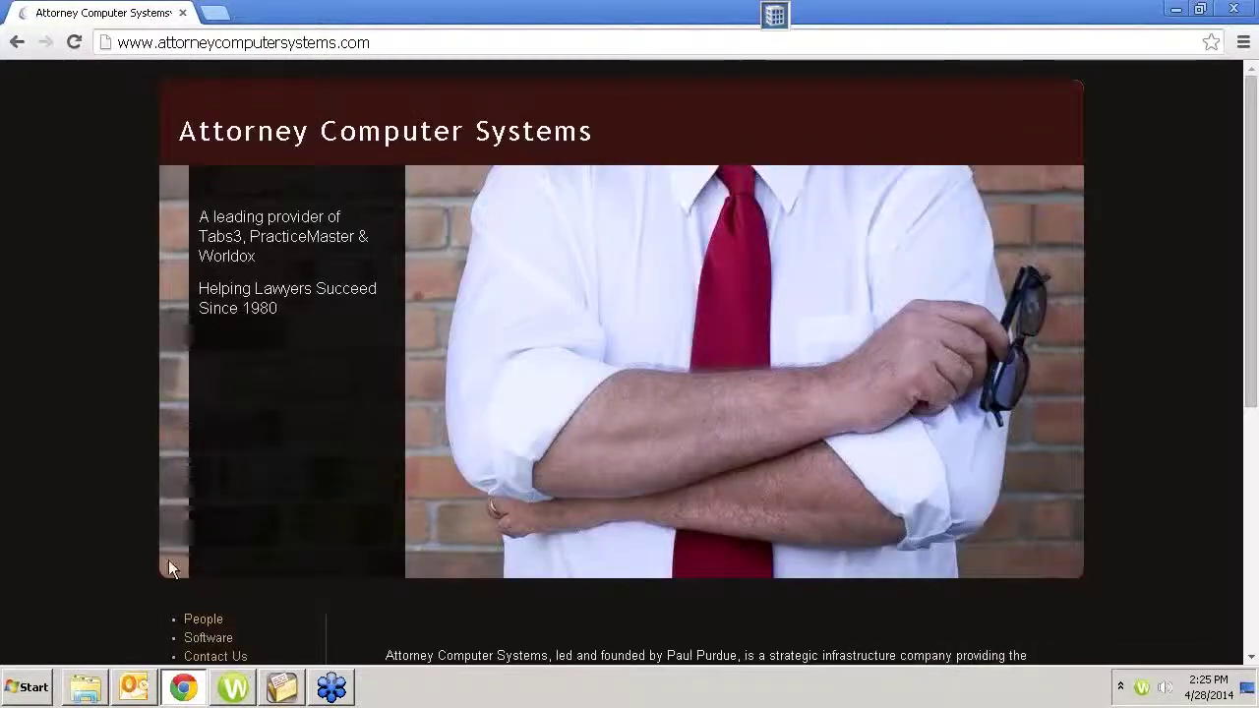
Open the PracticeMaster Virtual User Group Meetings page and look through the current and past session listings.
scroll(168, 569, down, 4)
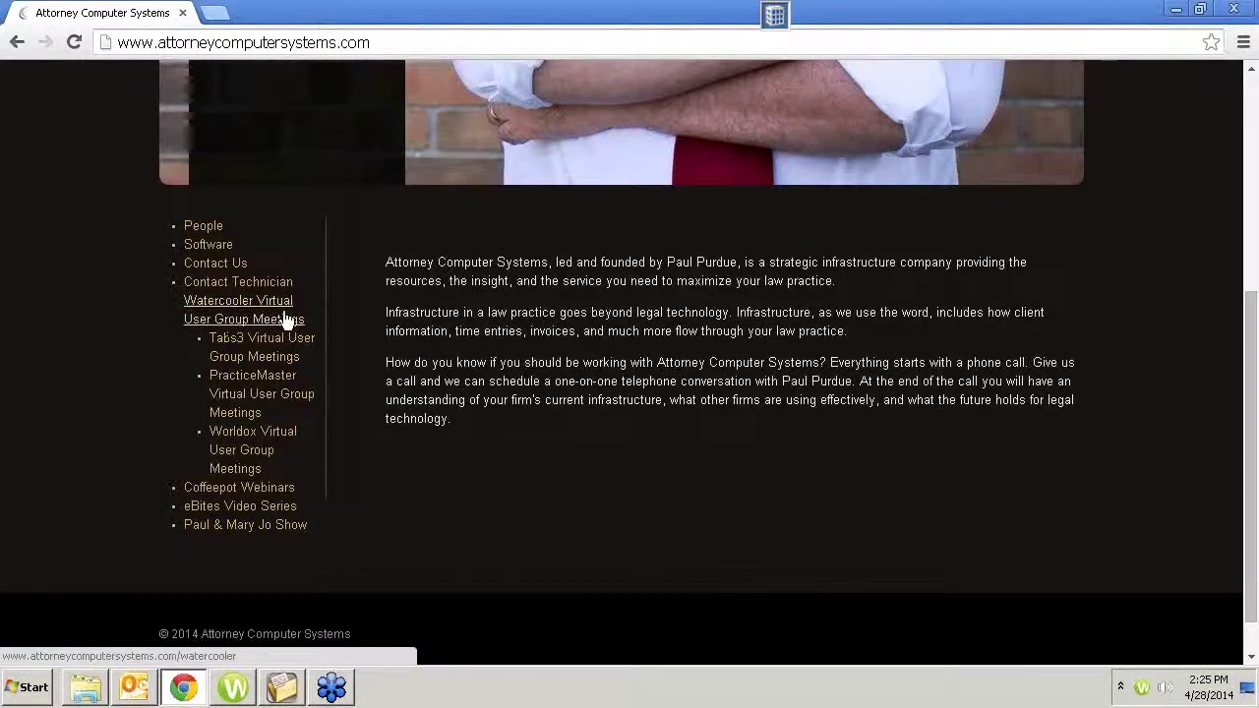
click(250, 403)
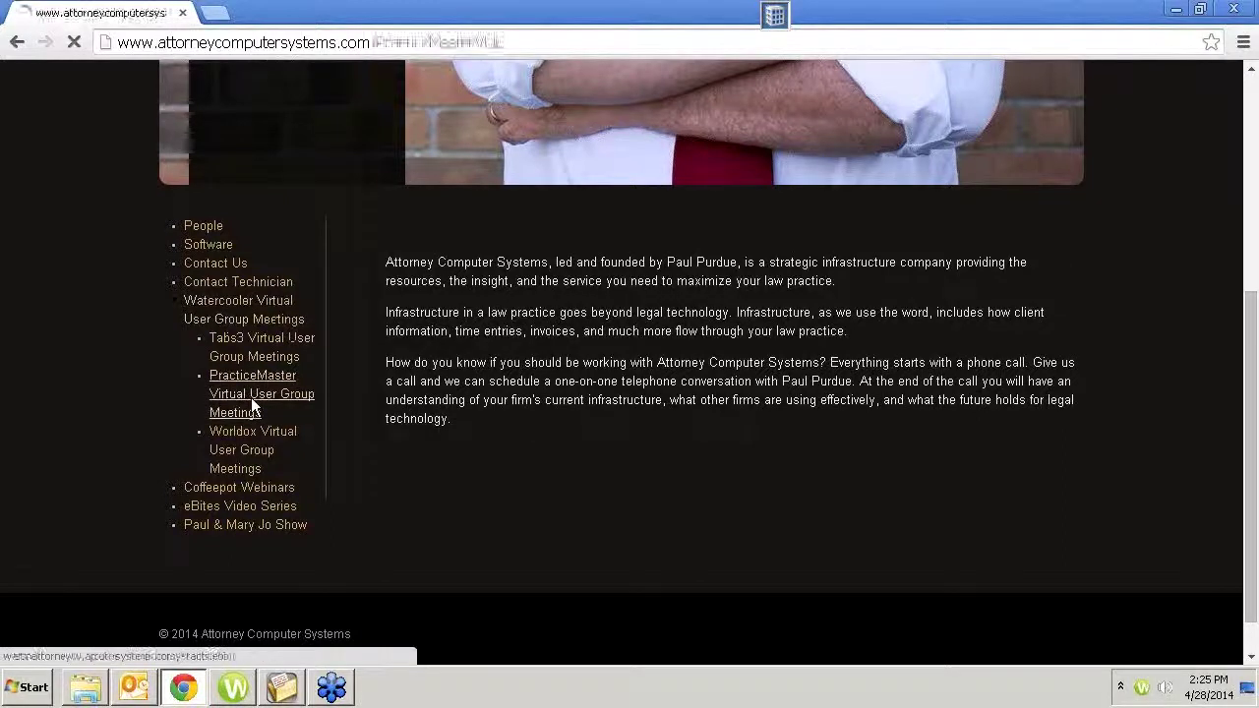
scroll(689, 365, down, 5)
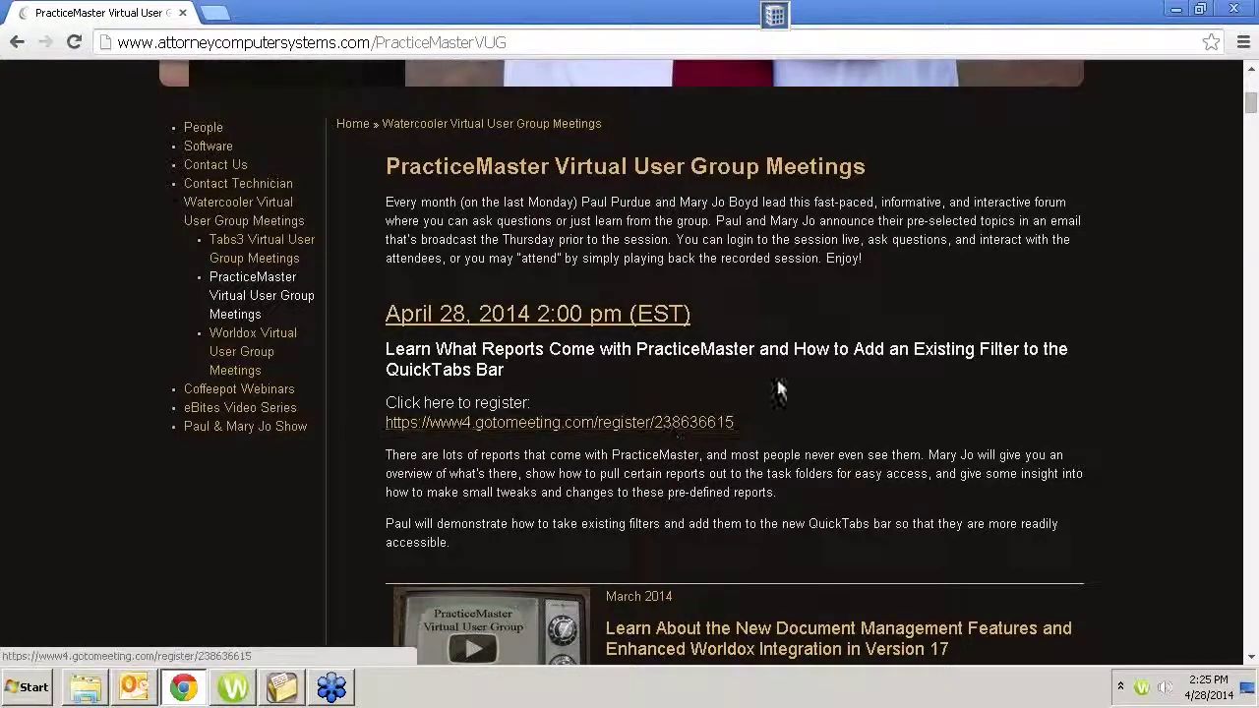
scroll(669, 447, down, 3)
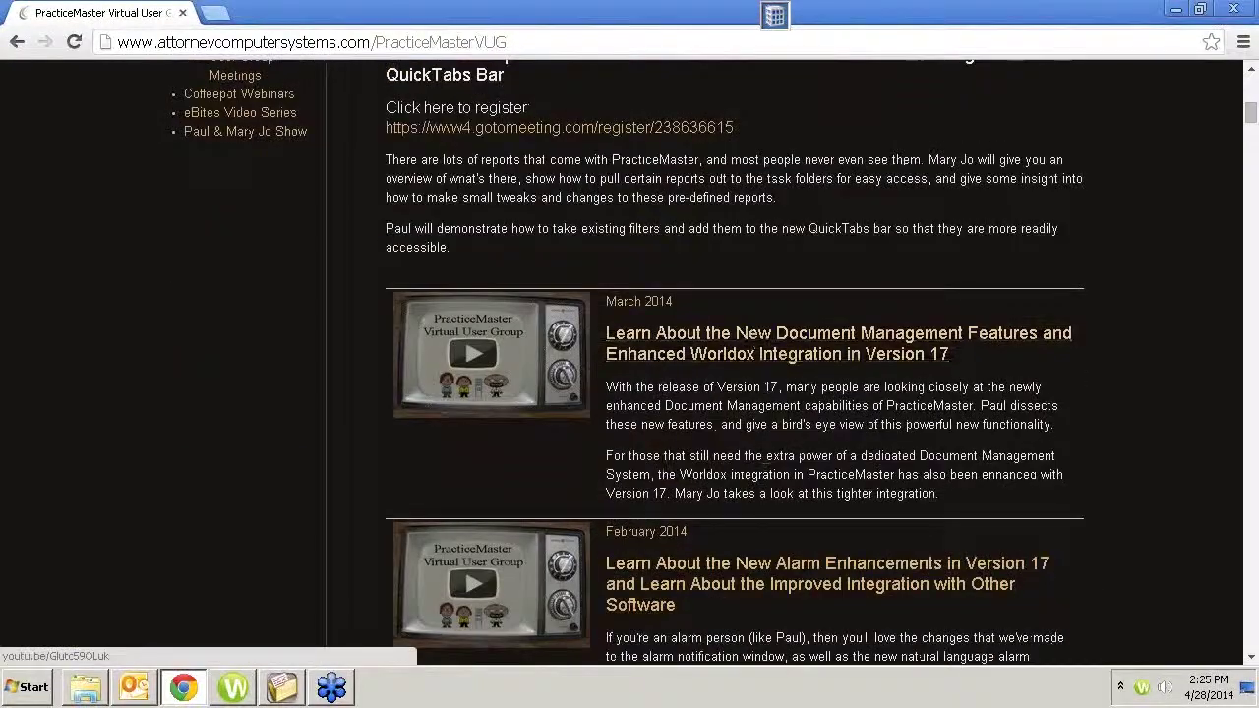